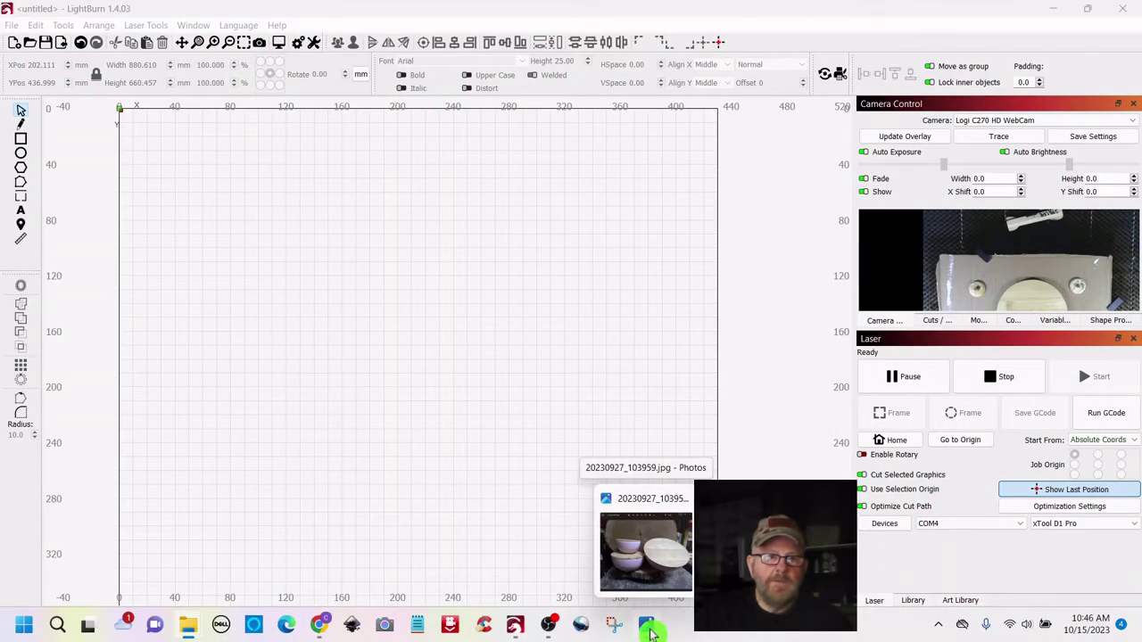
Check the reference photo, then draw a circle near the middle of the bed.
click(651, 632)
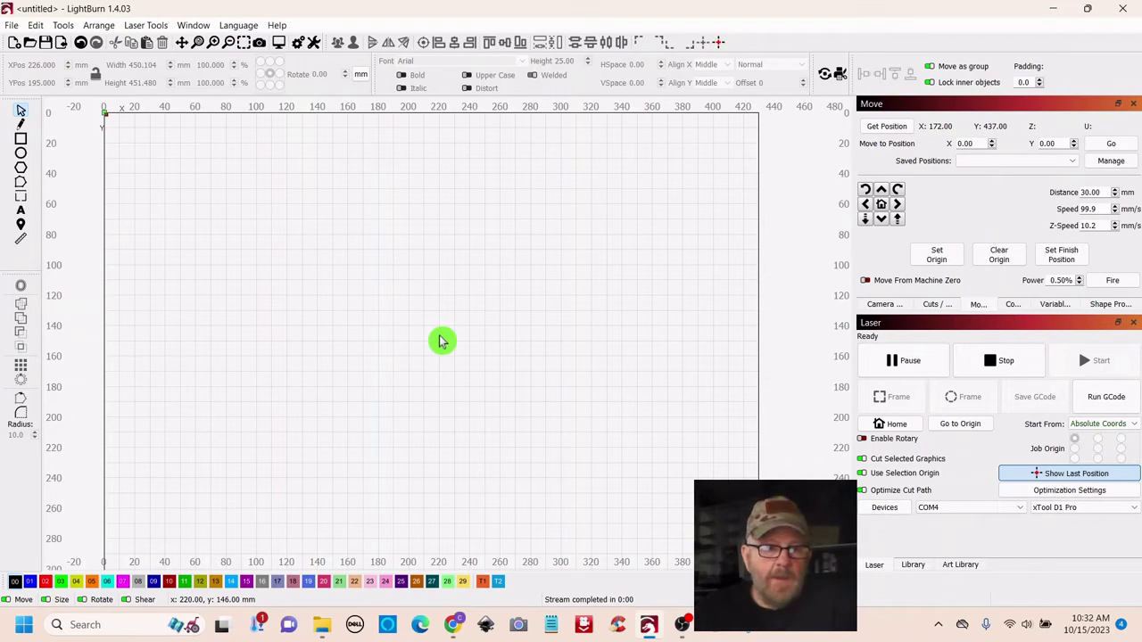
click(22, 156)
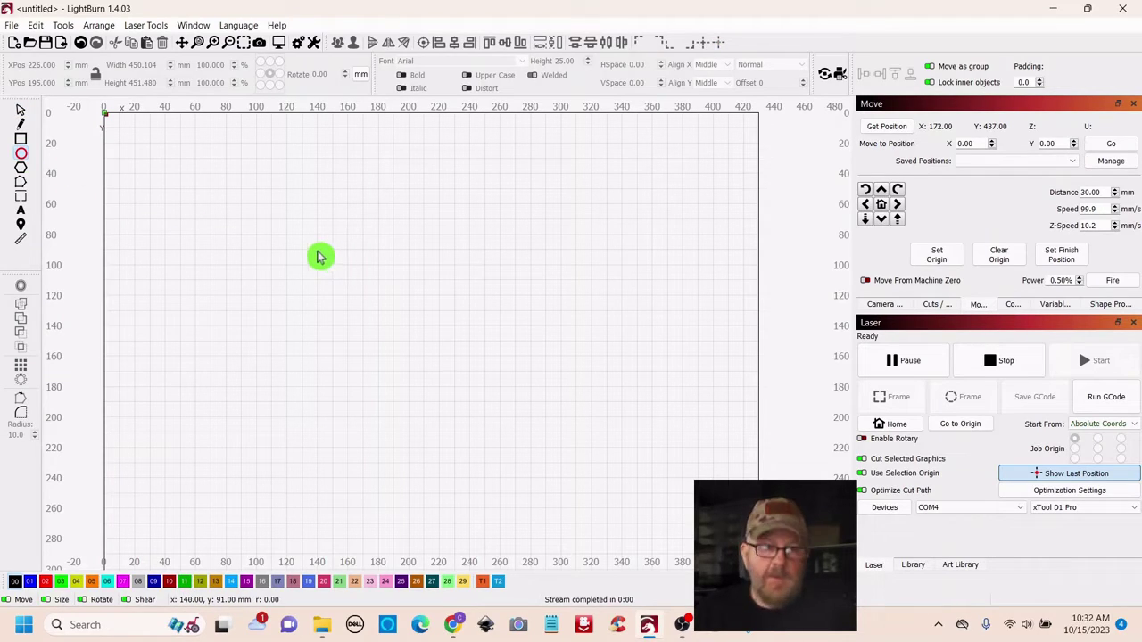
drag(316, 237, 494, 405)
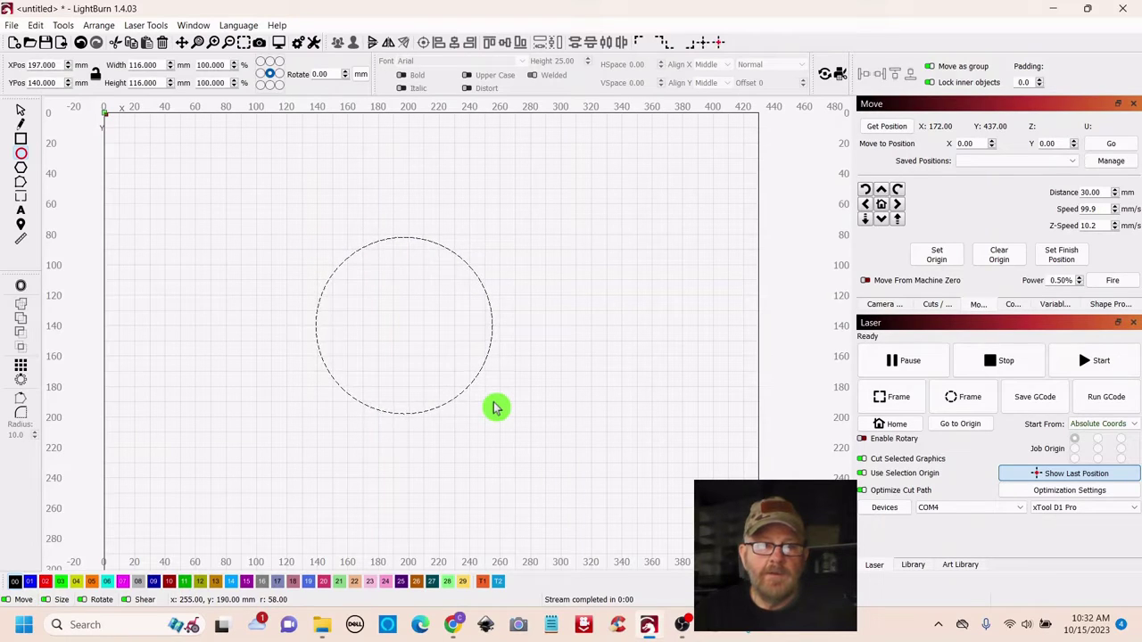
Lock the aspect ratio and set the circle's width to 138.112 mm.
click(22, 114)
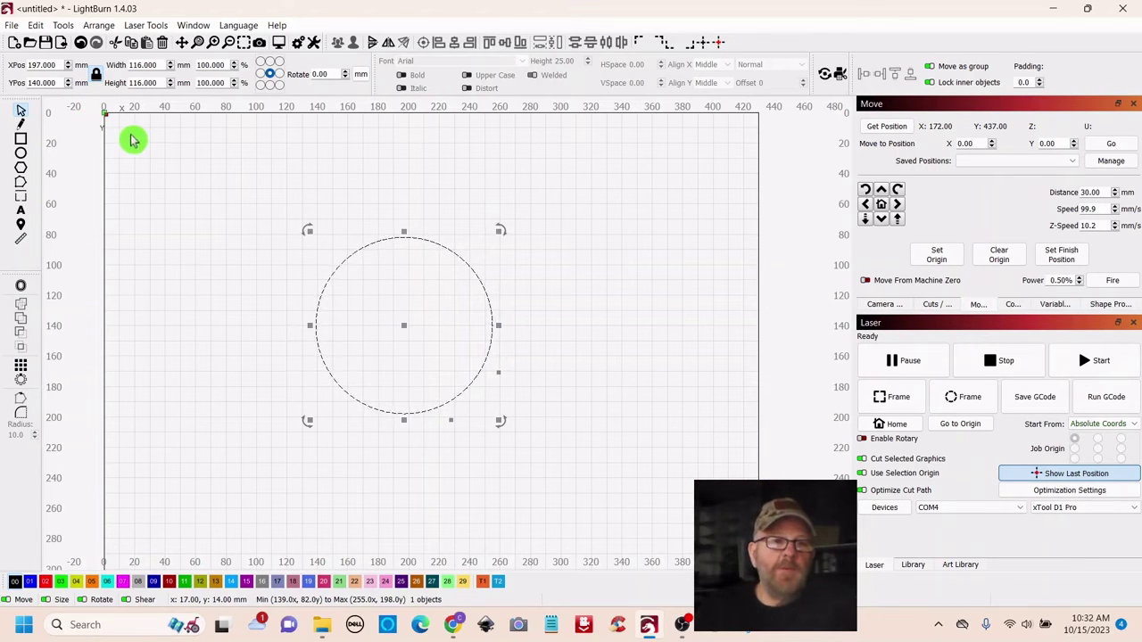
click(98, 78)
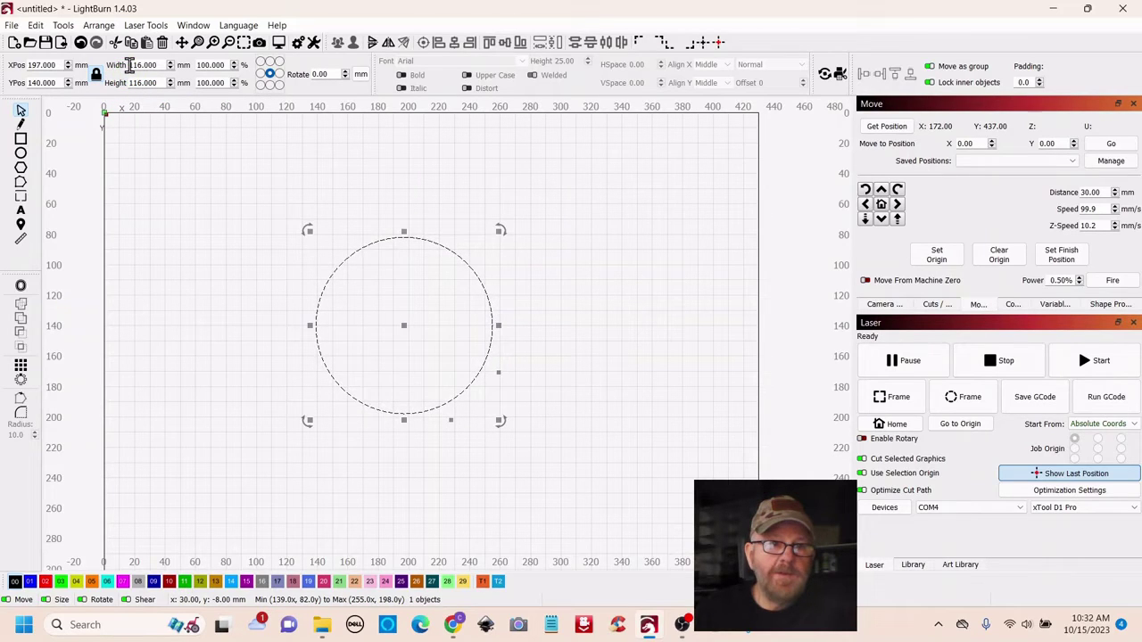
double_click(135, 65)
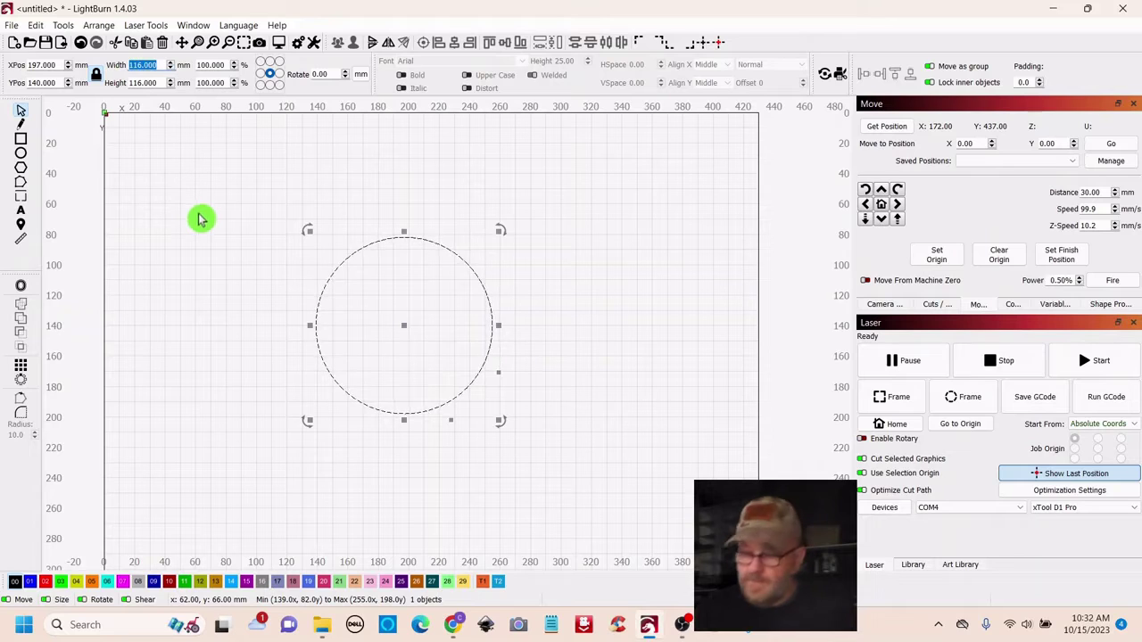
text(1)
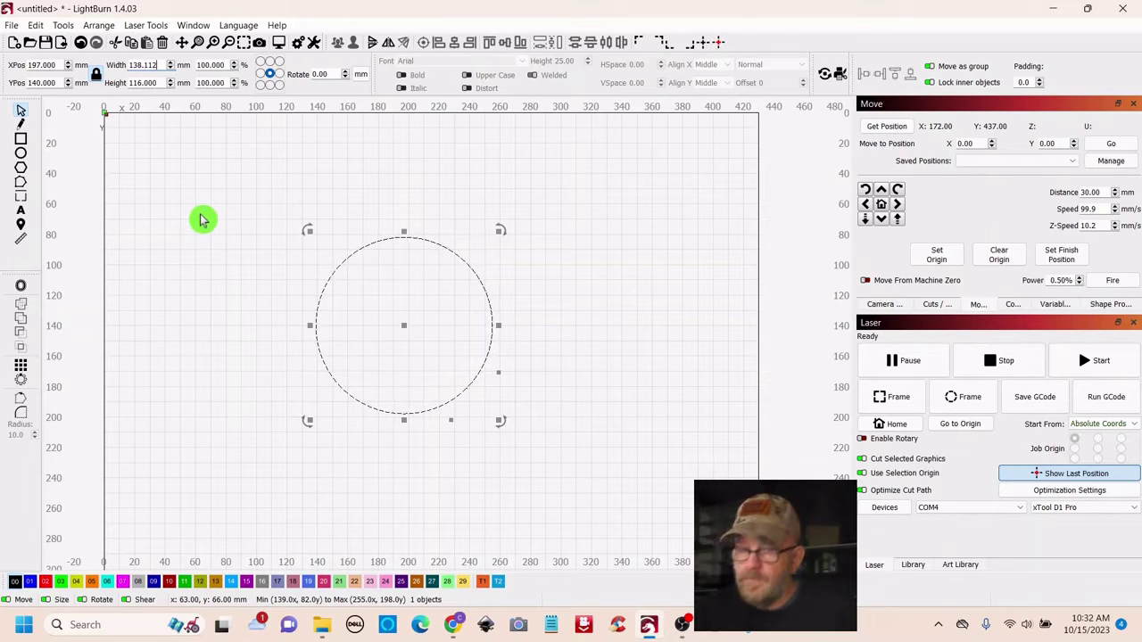
text(38.112)
key(Return)
click(196, 211)
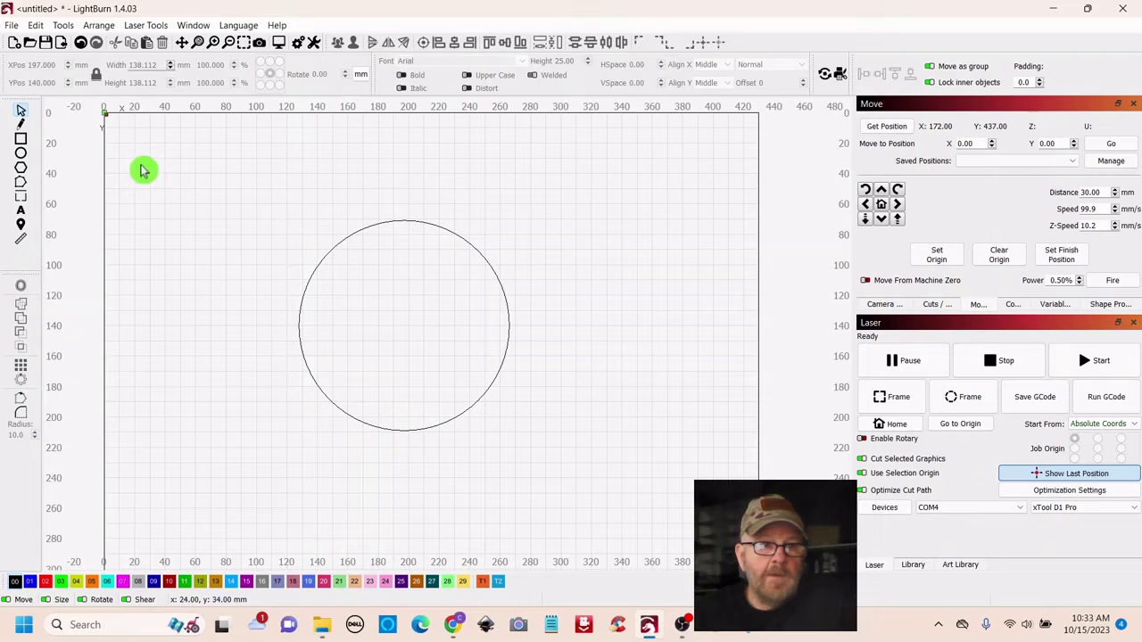
Select the circle and give its layer 5 mm/s speed and 30% max power.
drag(516, 211, 421, 260)
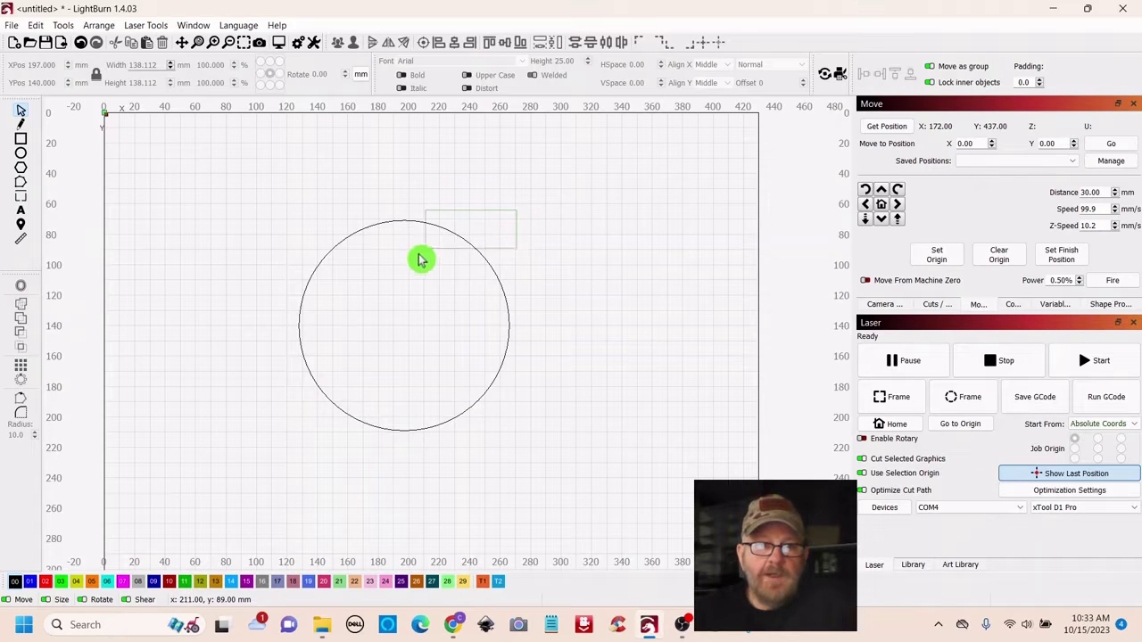
drag(335, 379, 334, 377)
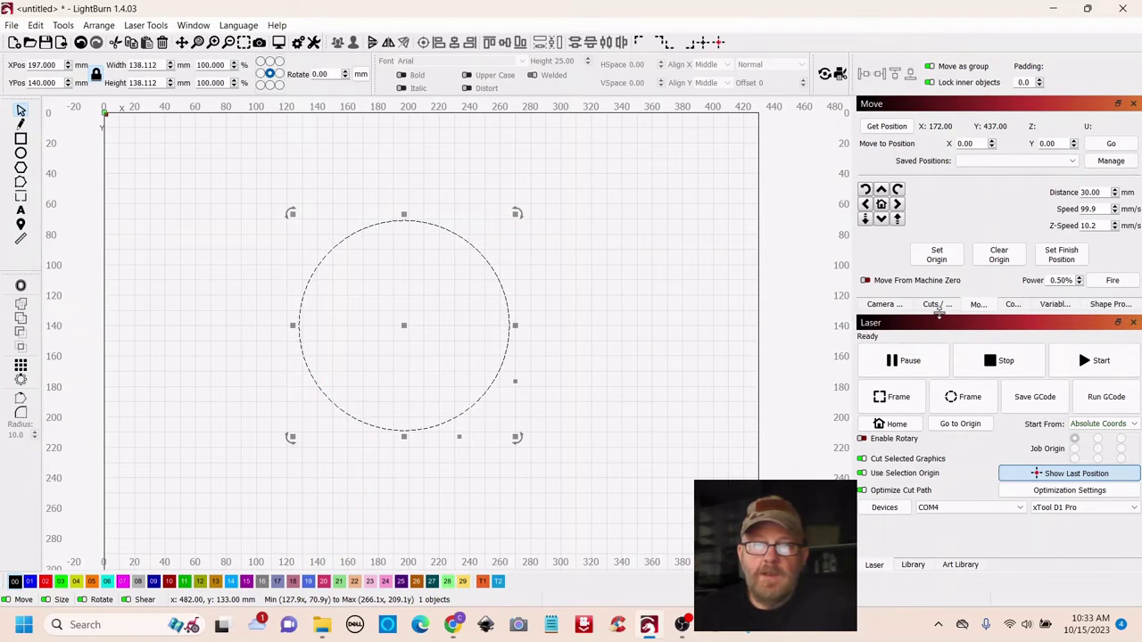
click(934, 305)
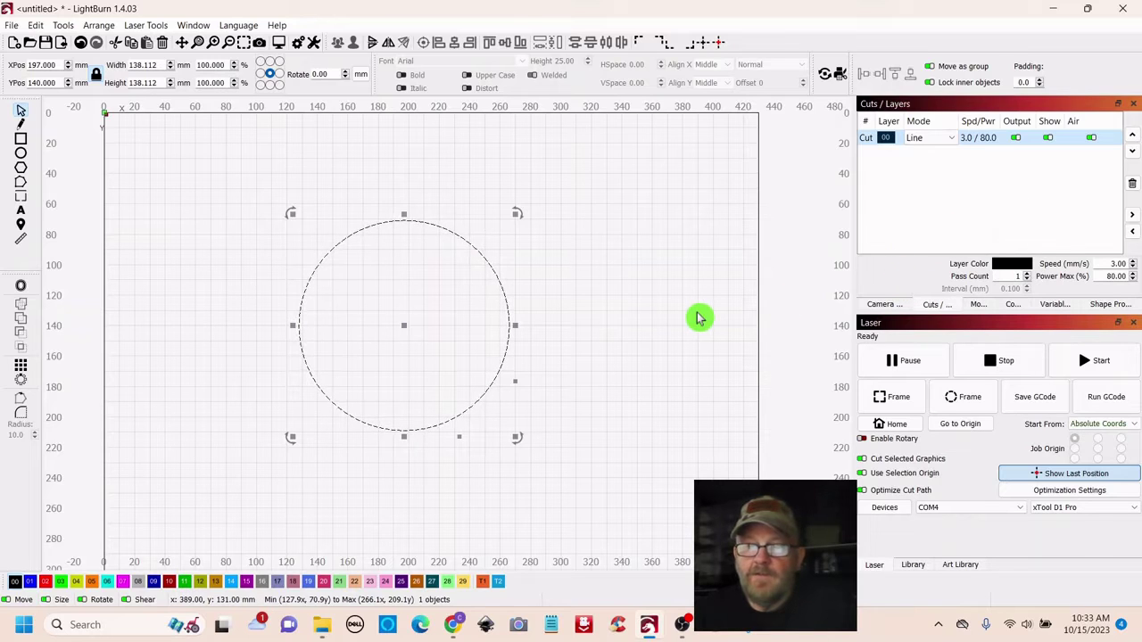
click(1106, 263)
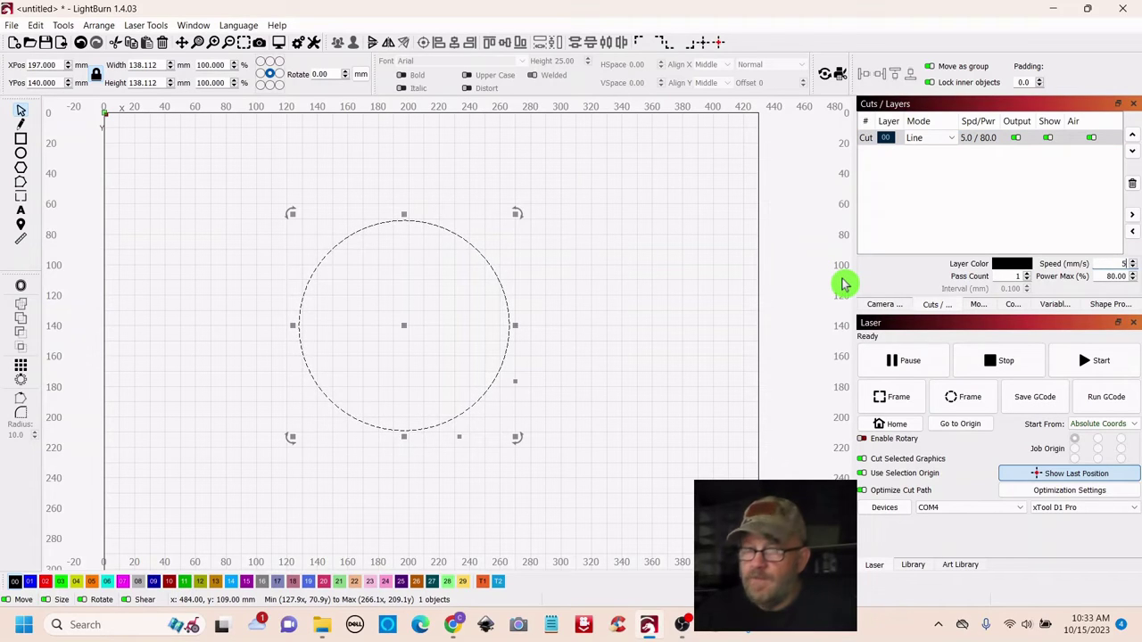
text(5)
click(1120, 277)
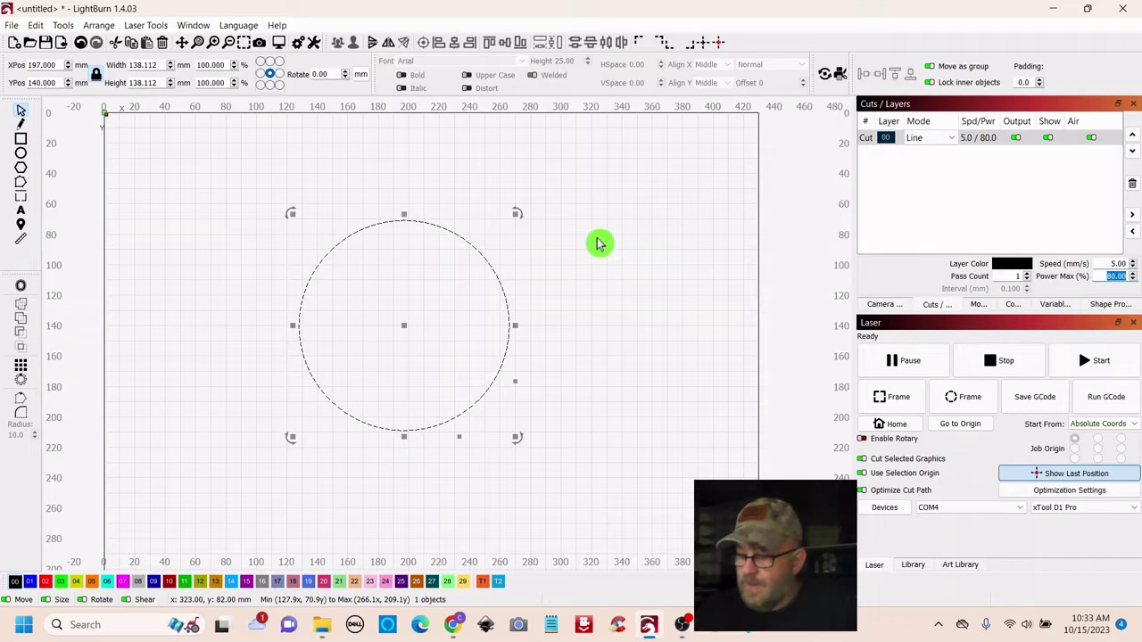
text(30)
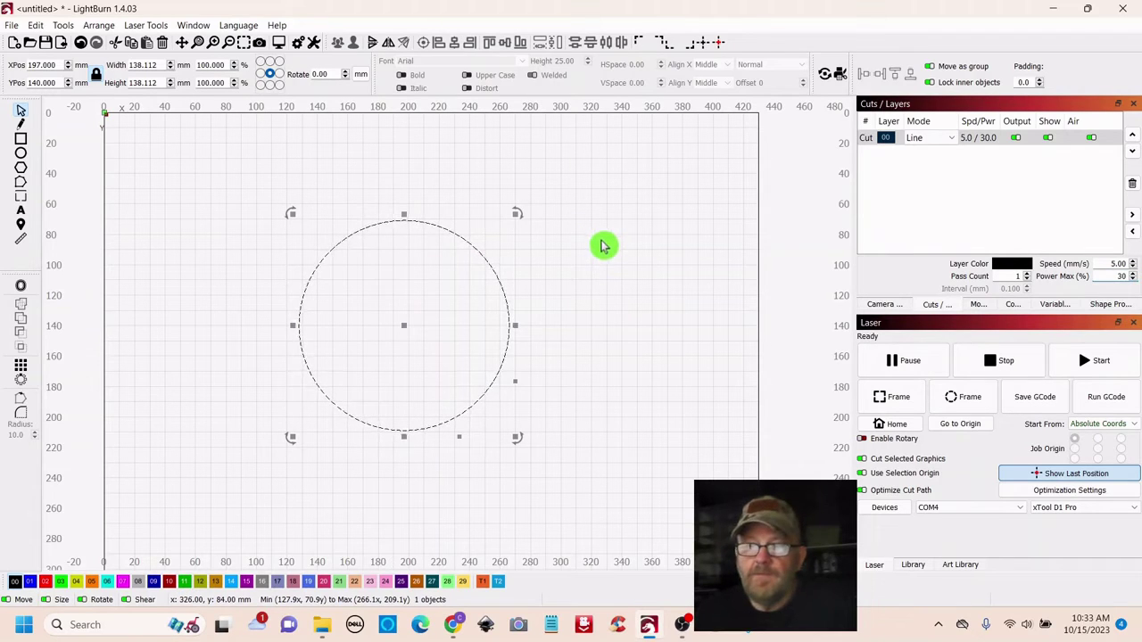
click(637, 244)
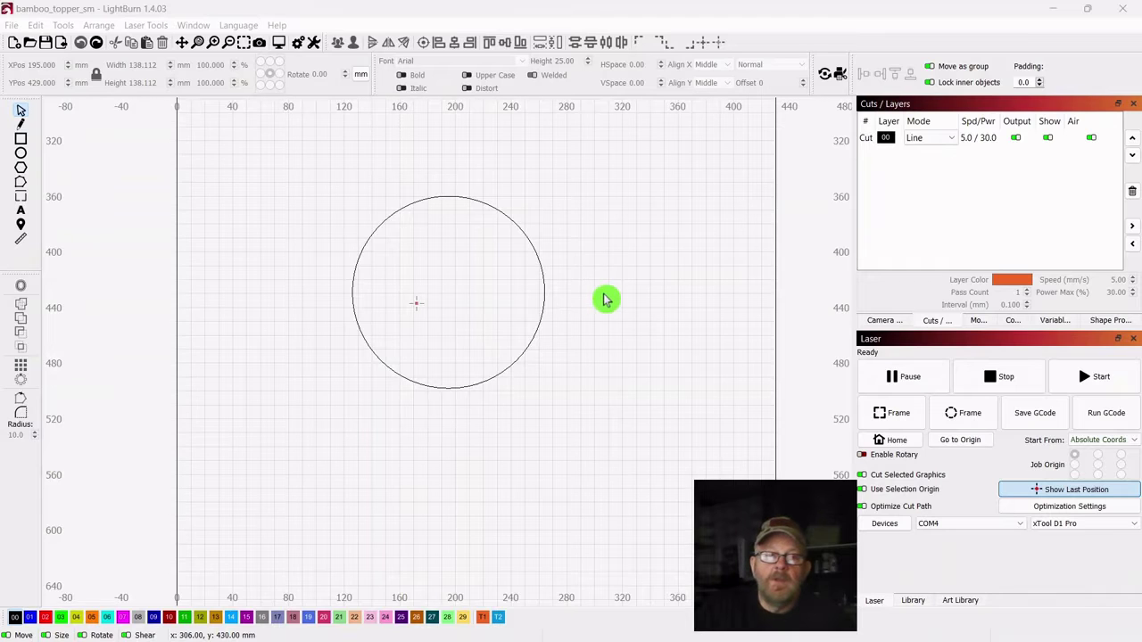
Bring the circle into view, select it and assign it to the T1 tool layer.
scroll(603, 299, up, 3)
scroll(604, 299, down, 2)
scroll(604, 298, up, 3)
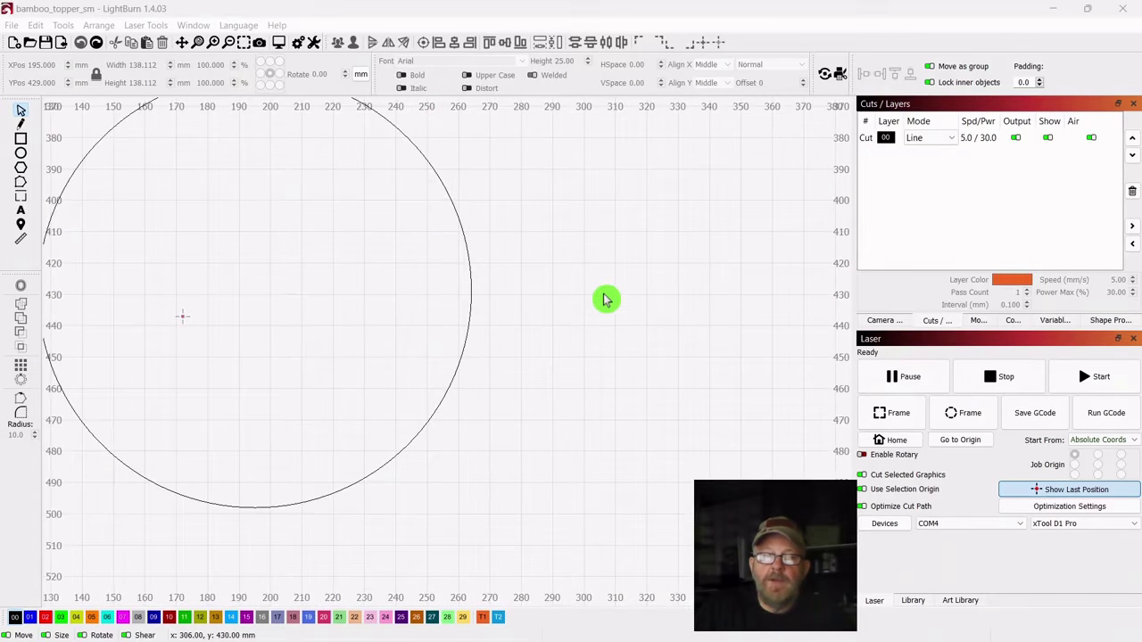
scroll(604, 299, down, 3)
scroll(602, 300, up, 2)
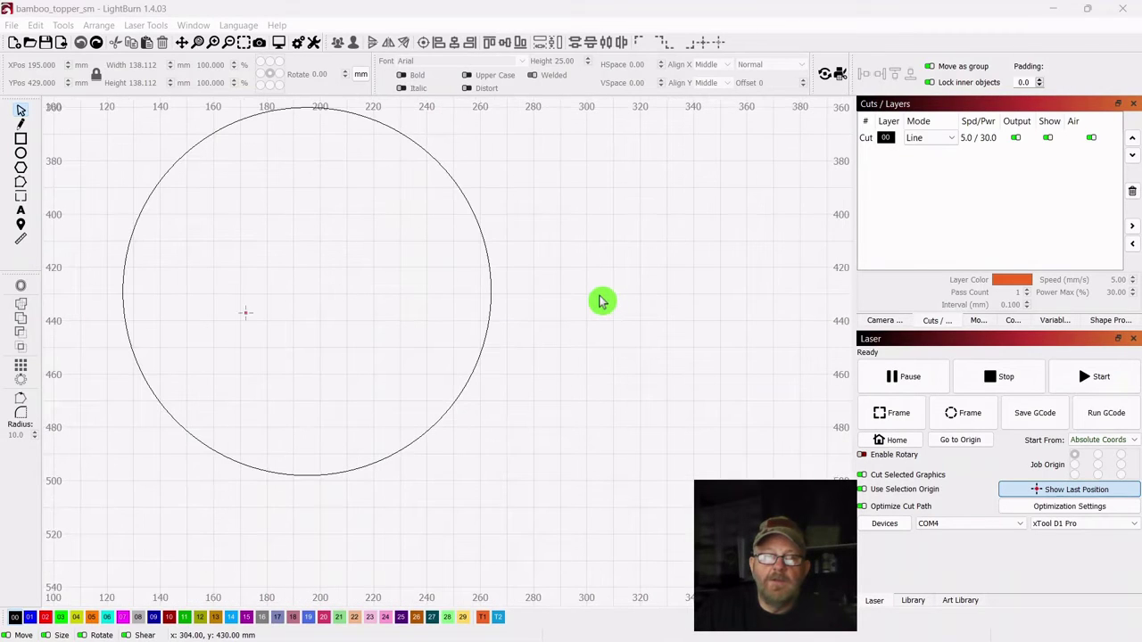
scroll(624, 357, down, 2)
drag(696, 426, 642, 390)
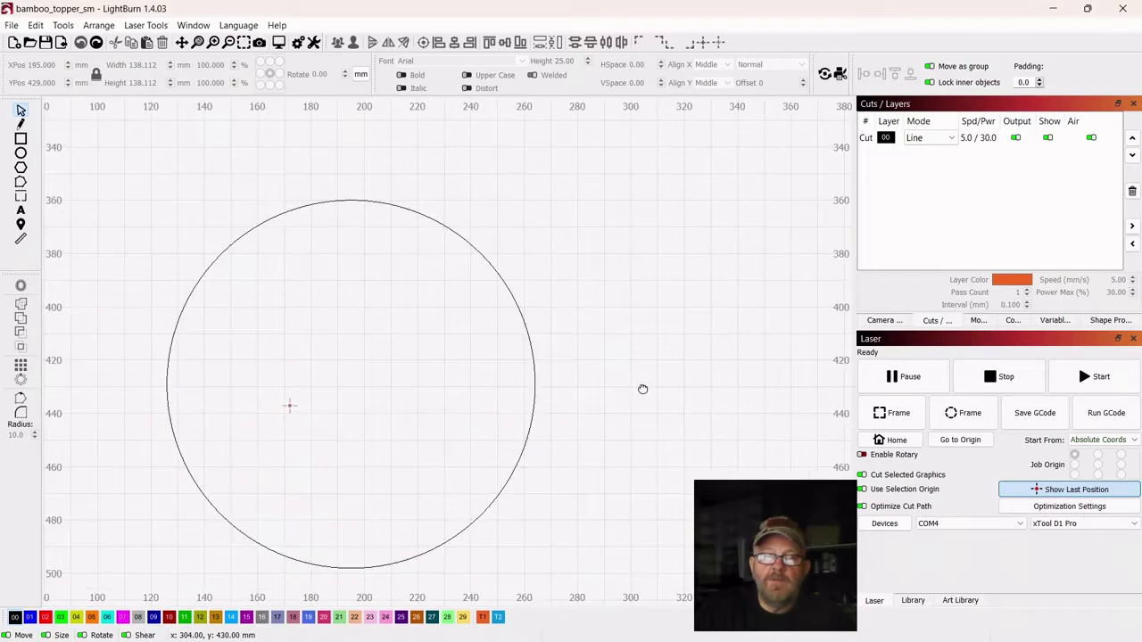
scroll(716, 336, up, 2)
scroll(715, 336, down, 2)
drag(739, 375, 701, 337)
scroll(641, 349, up, 1)
scroll(614, 312, down, 1)
click(434, 299)
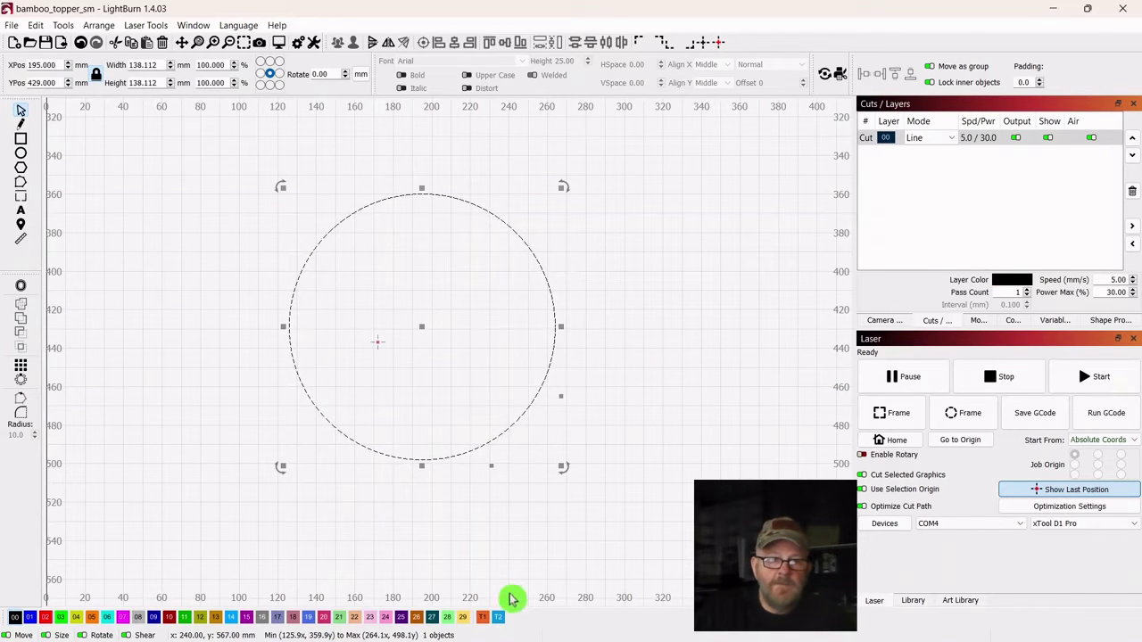
click(481, 619)
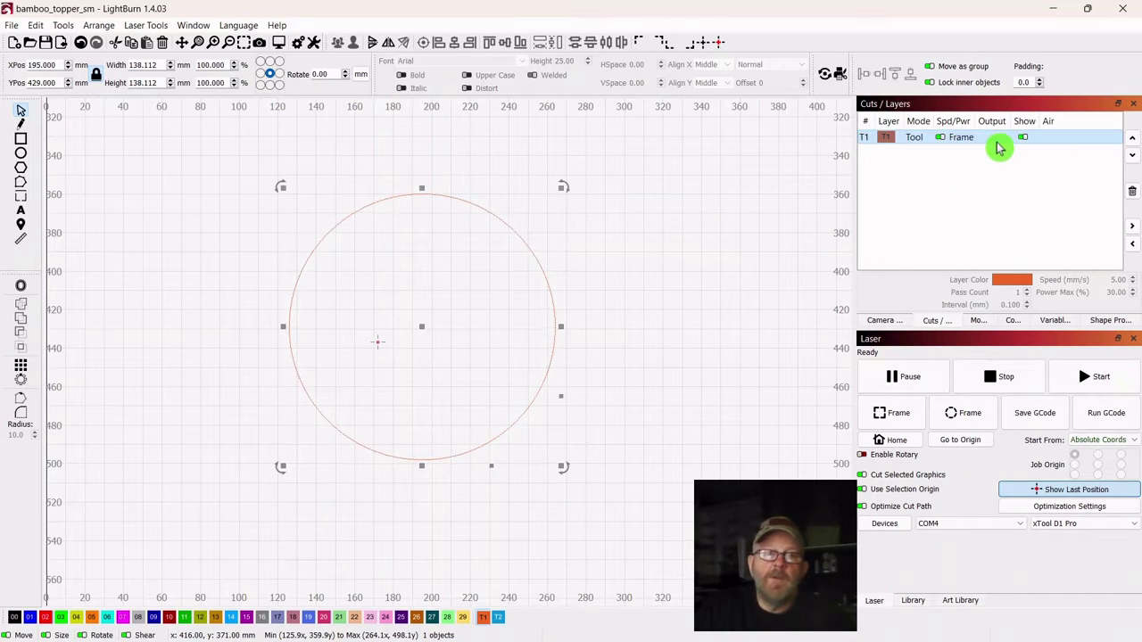
click(739, 298)
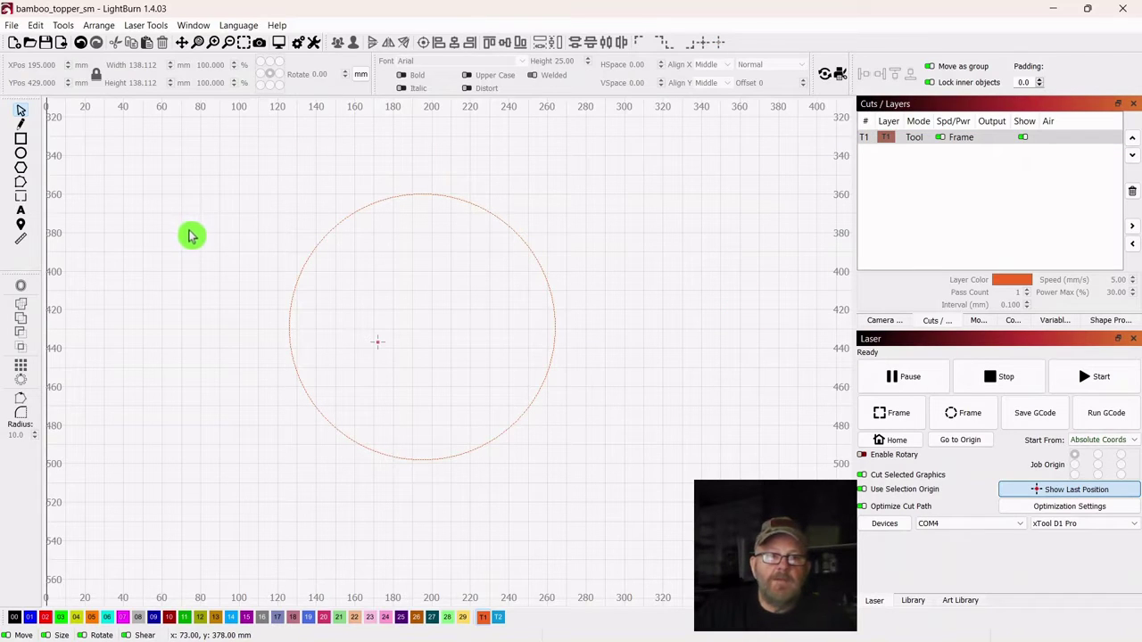
Import the circular_border.svg floral ornament.
click(60, 45)
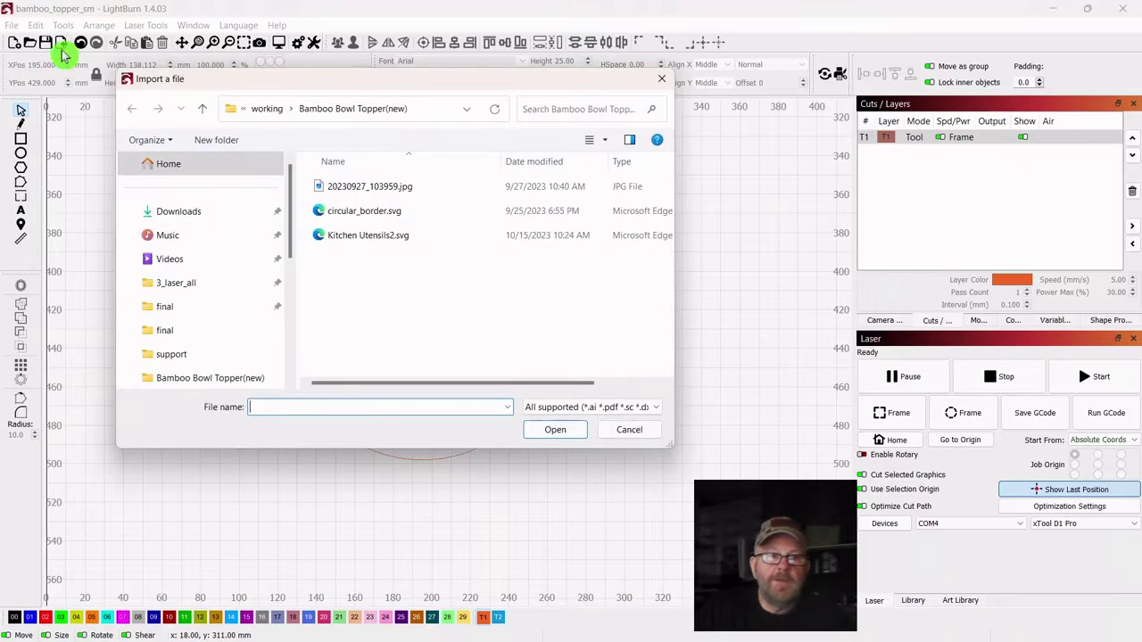
click(363, 220)
double_click(363, 220)
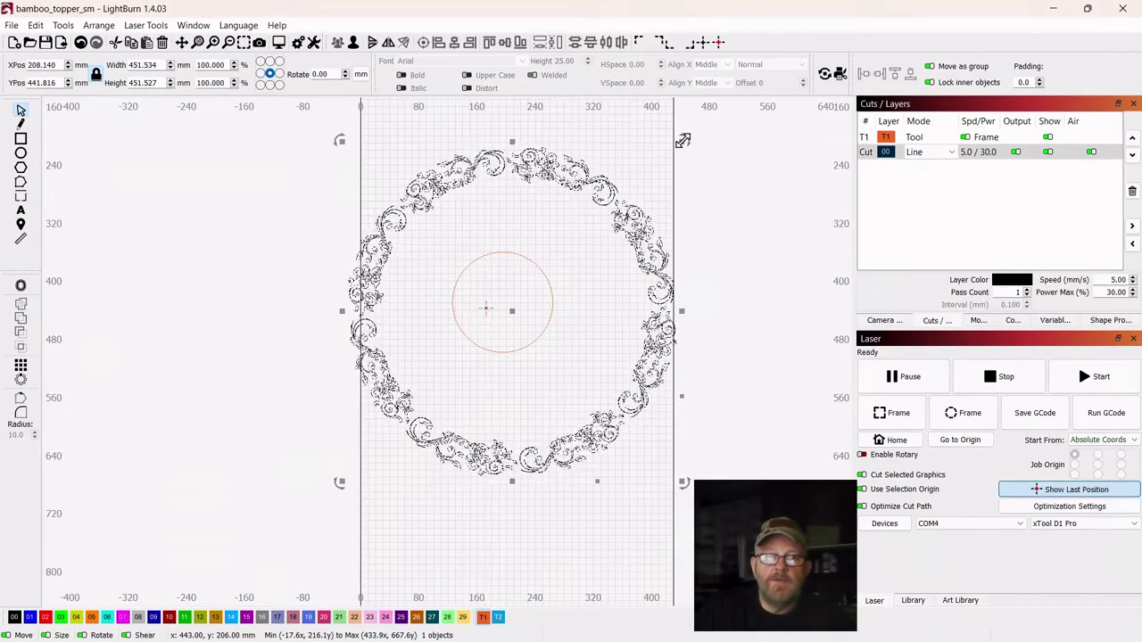
Scale the floral ring to about 135.37 mm and centre it inside the orange circle.
drag(681, 141, 408, 375)
drag(398, 430, 501, 305)
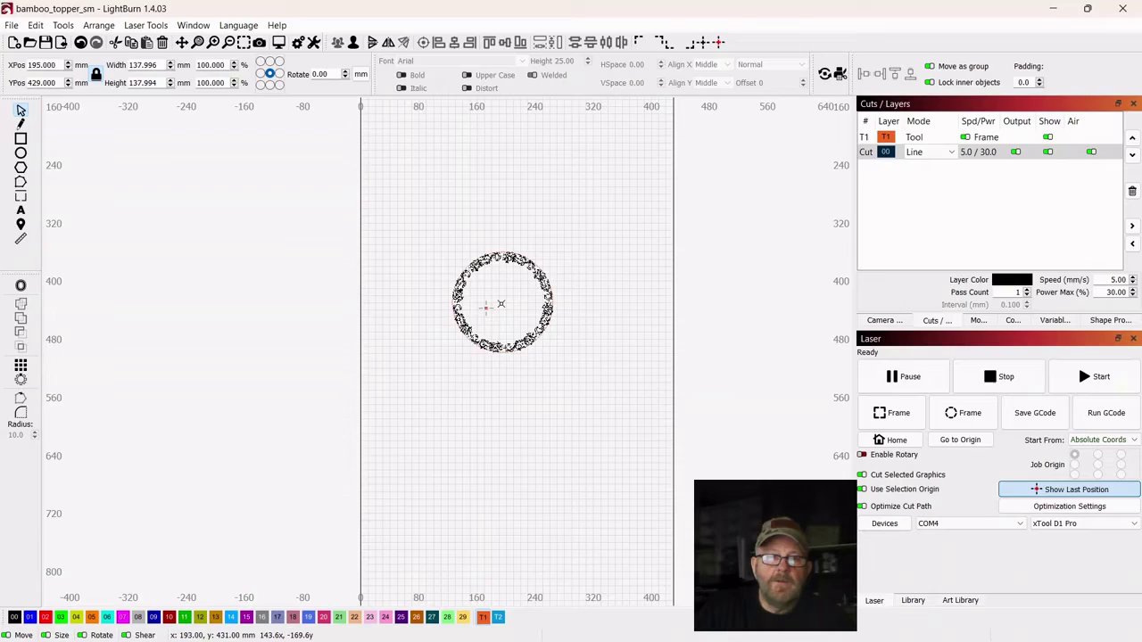
scroll(548, 444, up, 5)
drag(625, 258, 679, 490)
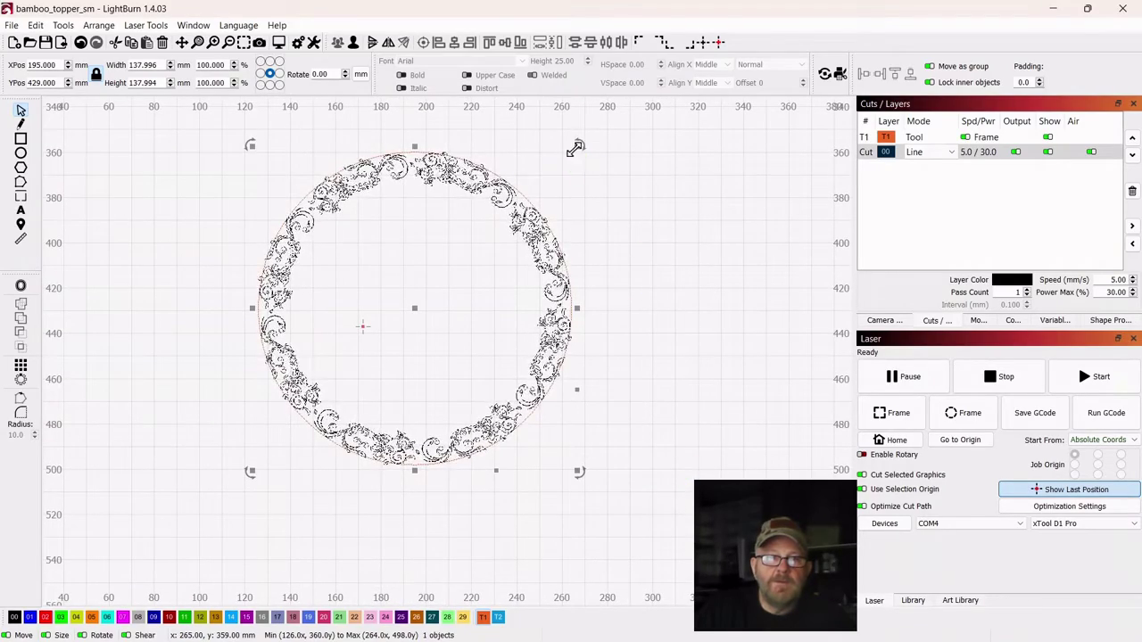
drag(575, 148, 572, 179)
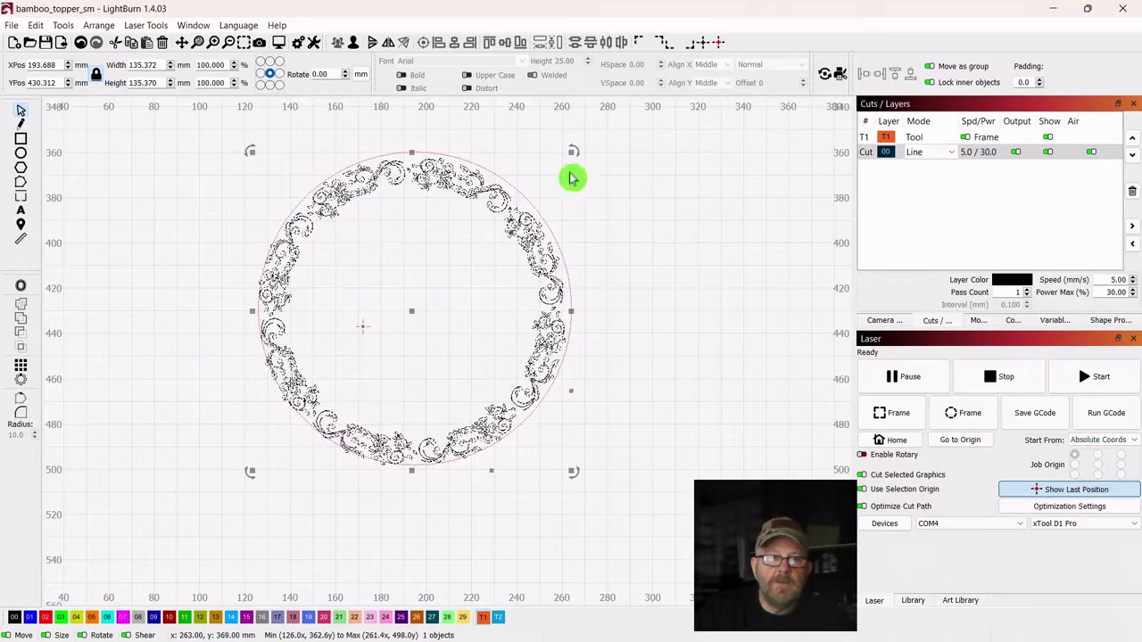
drag(402, 329, 415, 308)
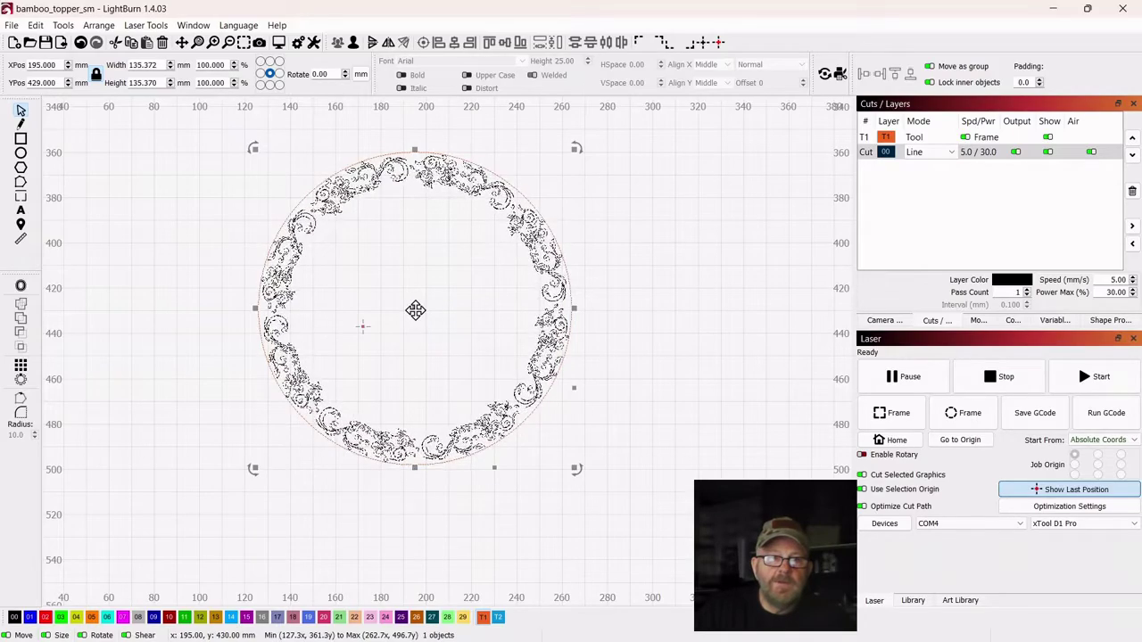
click(664, 239)
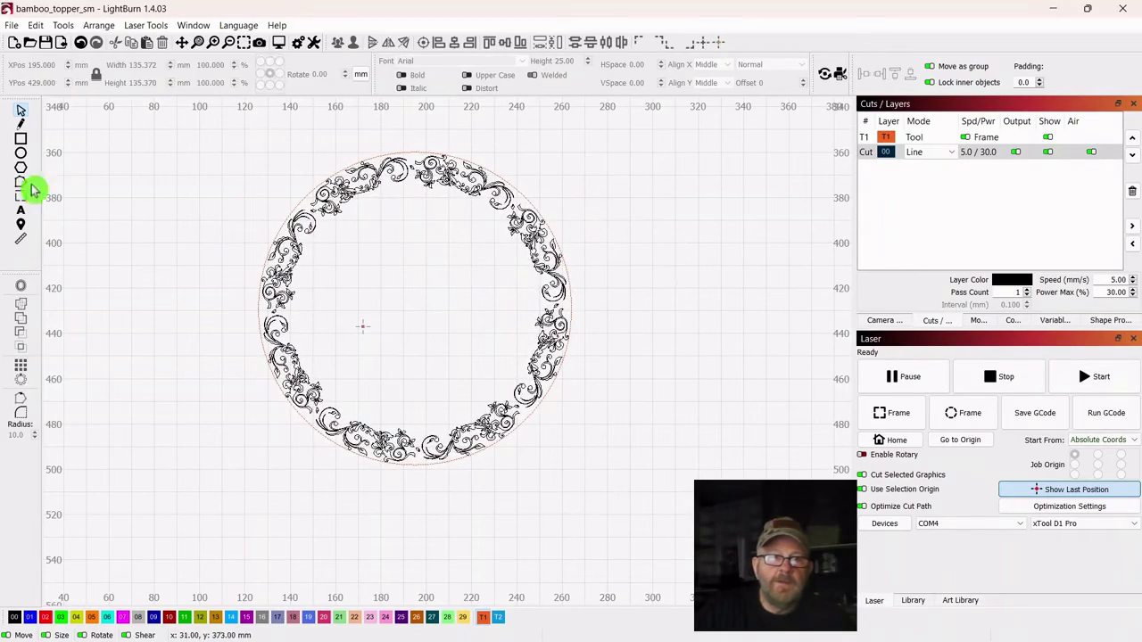
click(299, 45)
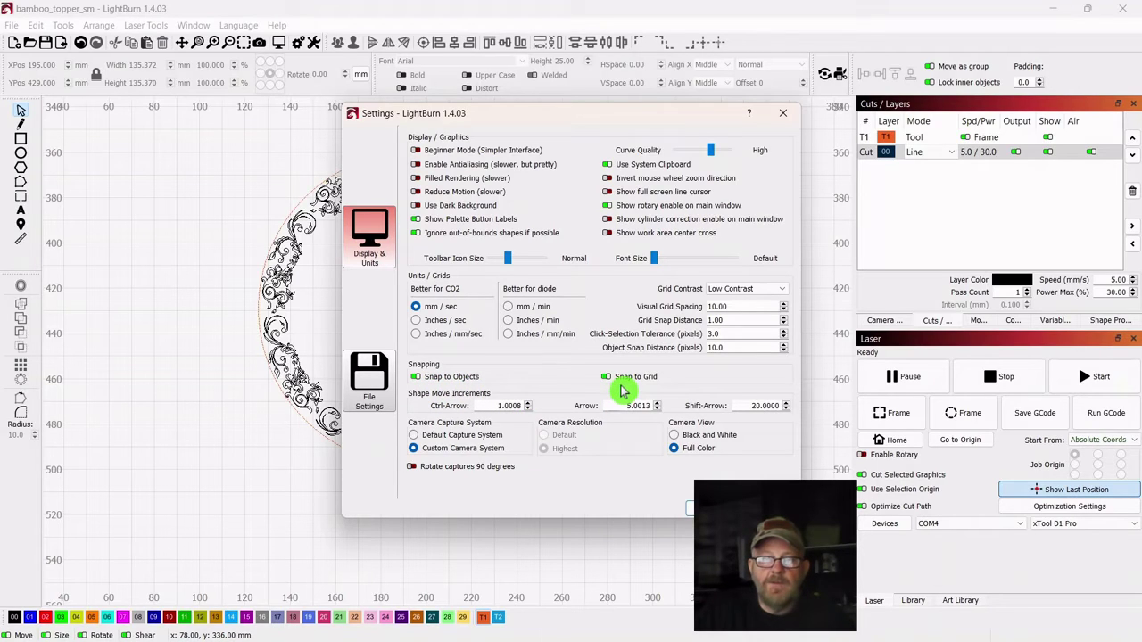
click(714, 507)
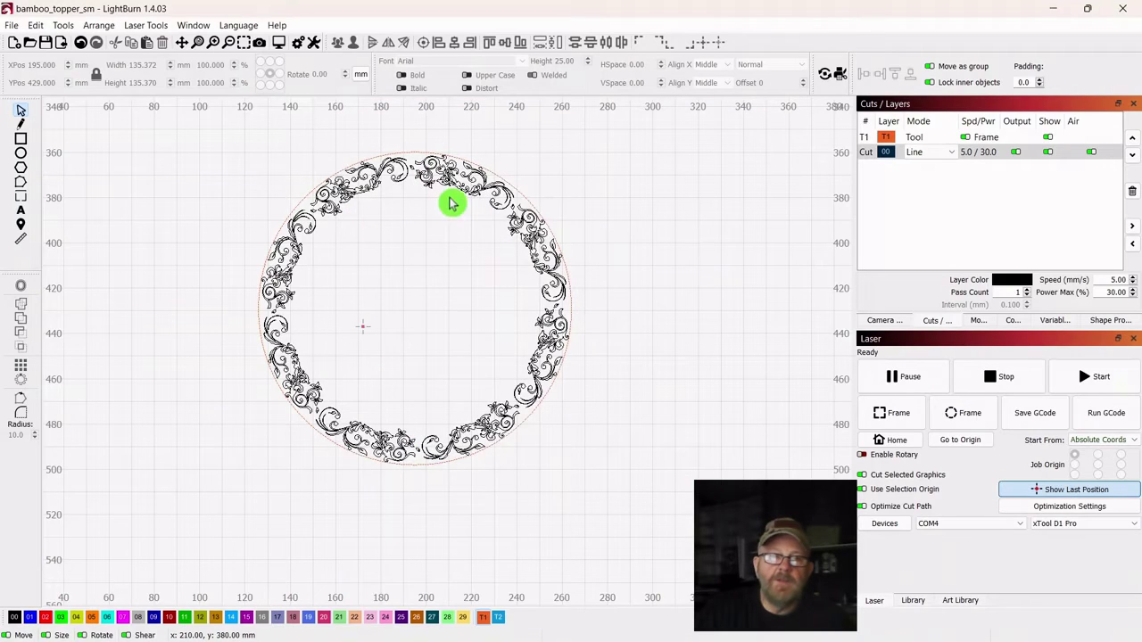
key(ctrl+a)
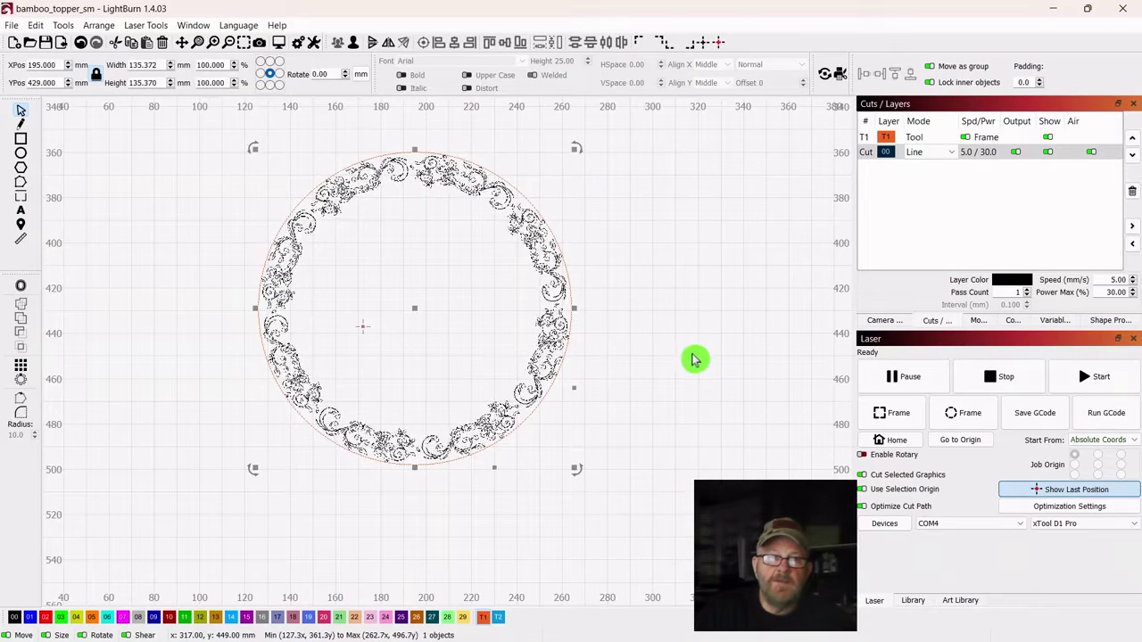
scroll(693, 357, up, 5)
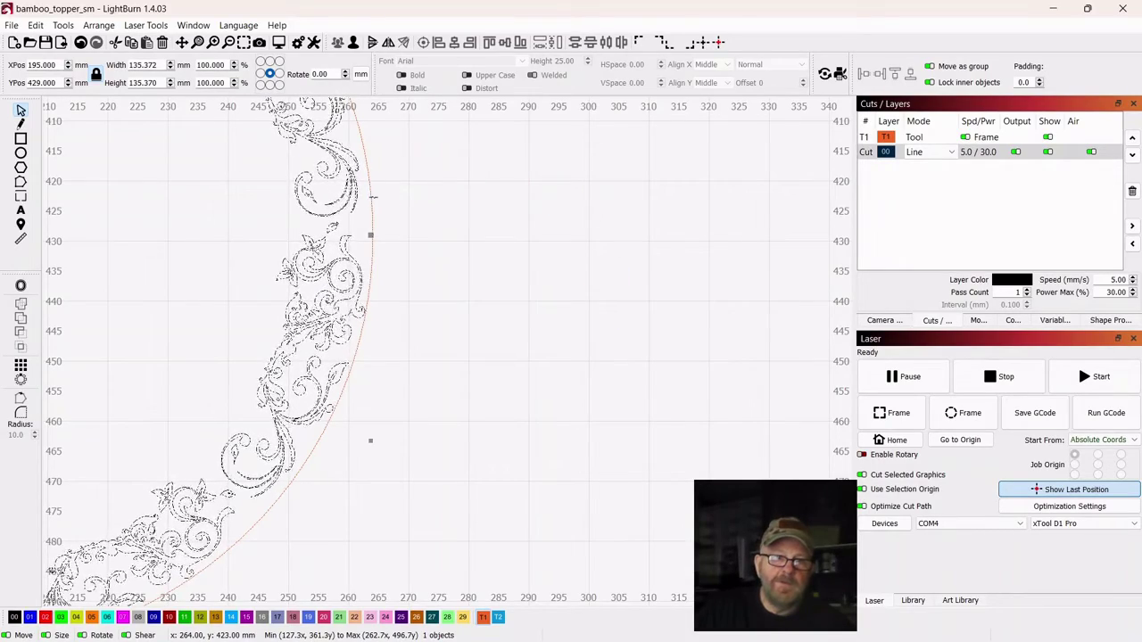
shift+click(370, 198)
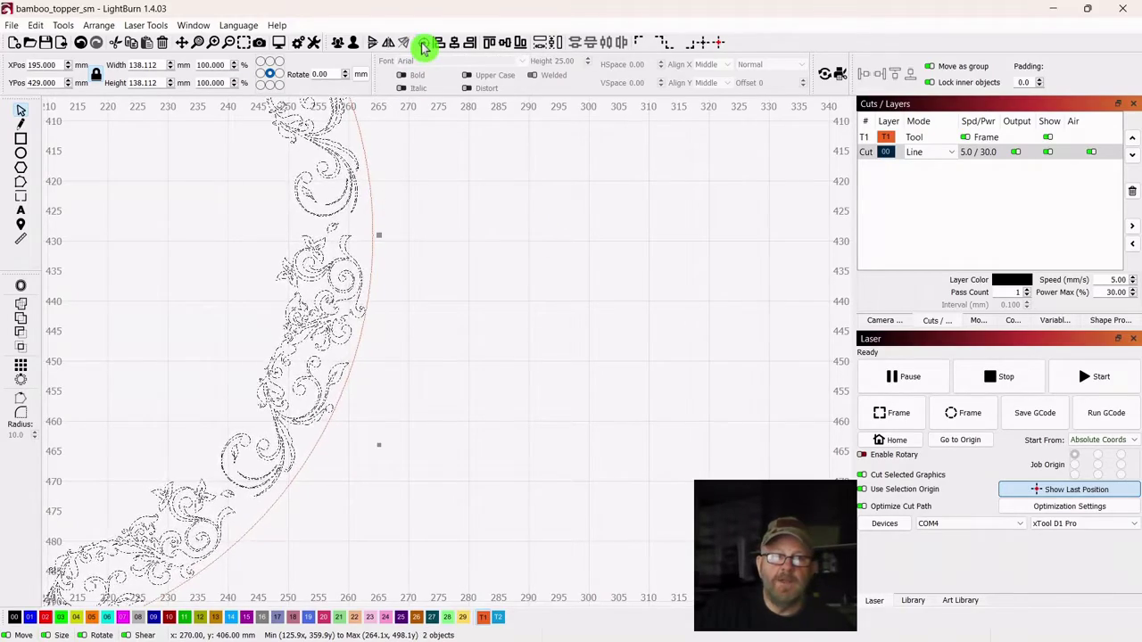
scroll(531, 225, down, 2)
scroll(624, 294, down, 3)
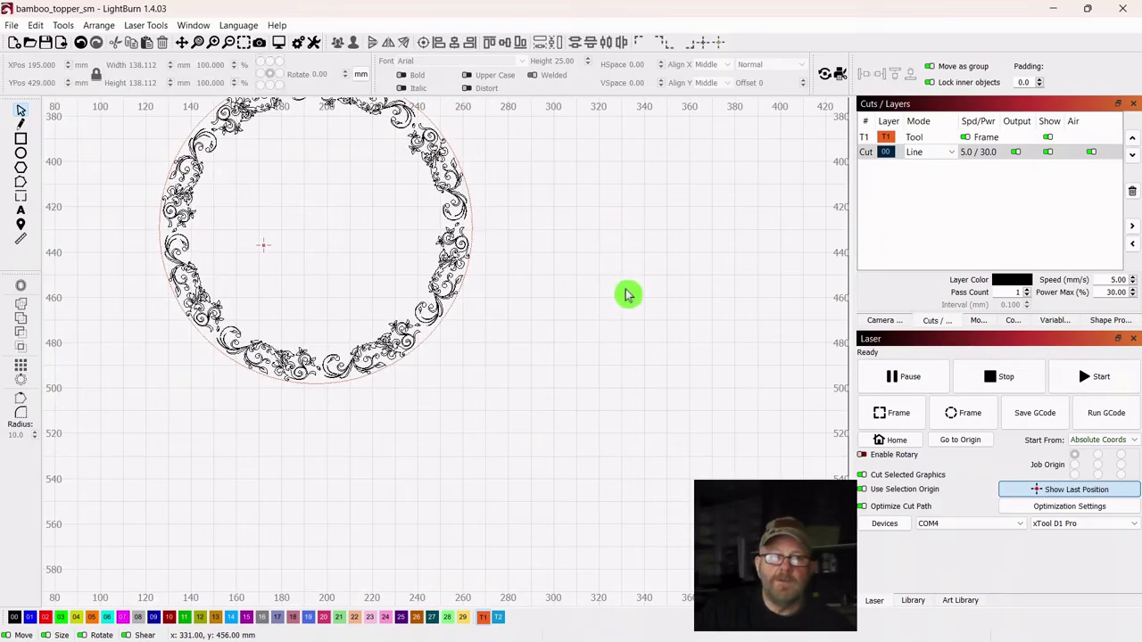
scroll(631, 295, down, 3)
scroll(719, 401, up, 2)
scroll(719, 401, down, 1)
scroll(739, 413, up, 4)
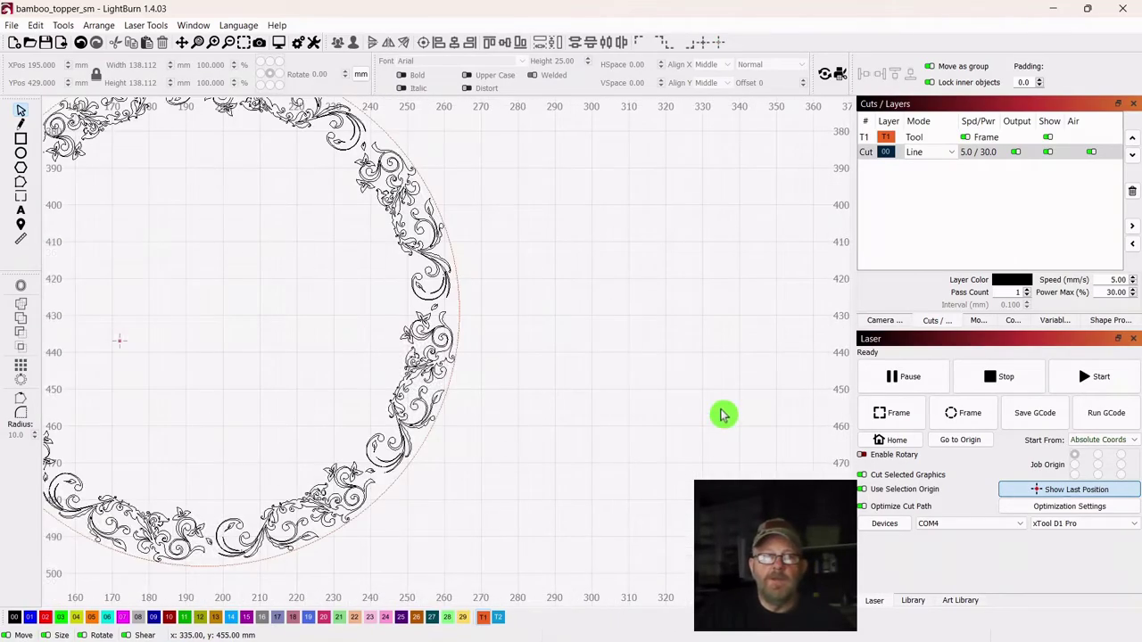
scroll(757, 438, down, 3)
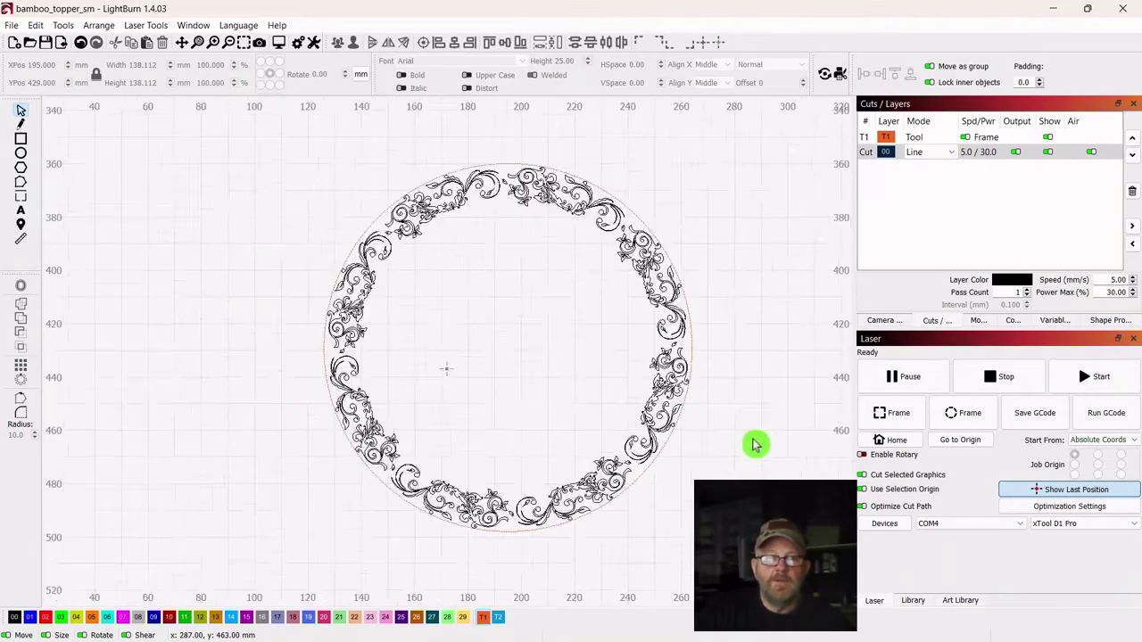
scroll(723, 246, up, 1)
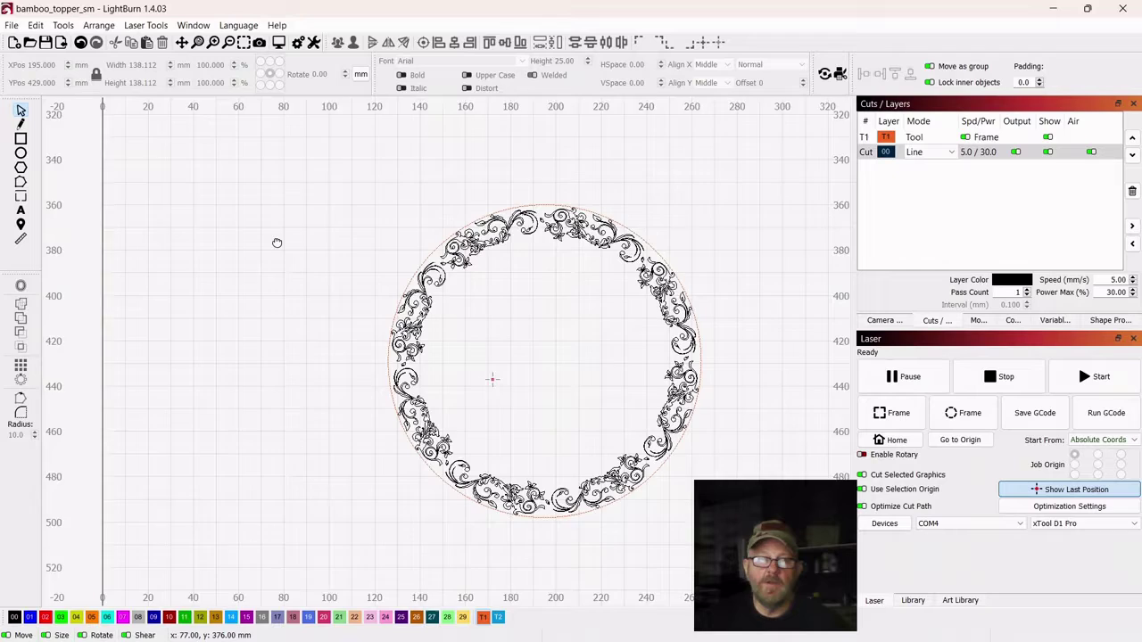
scroll(222, 214, down, 1)
scroll(237, 317, up, 1)
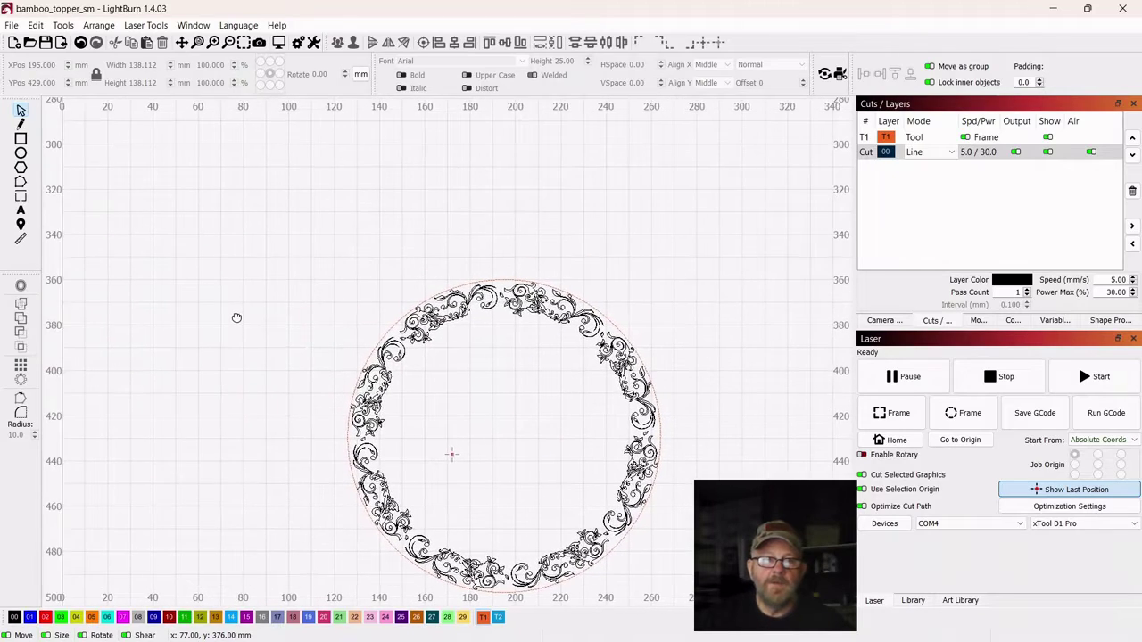
drag(236, 317, 237, 317)
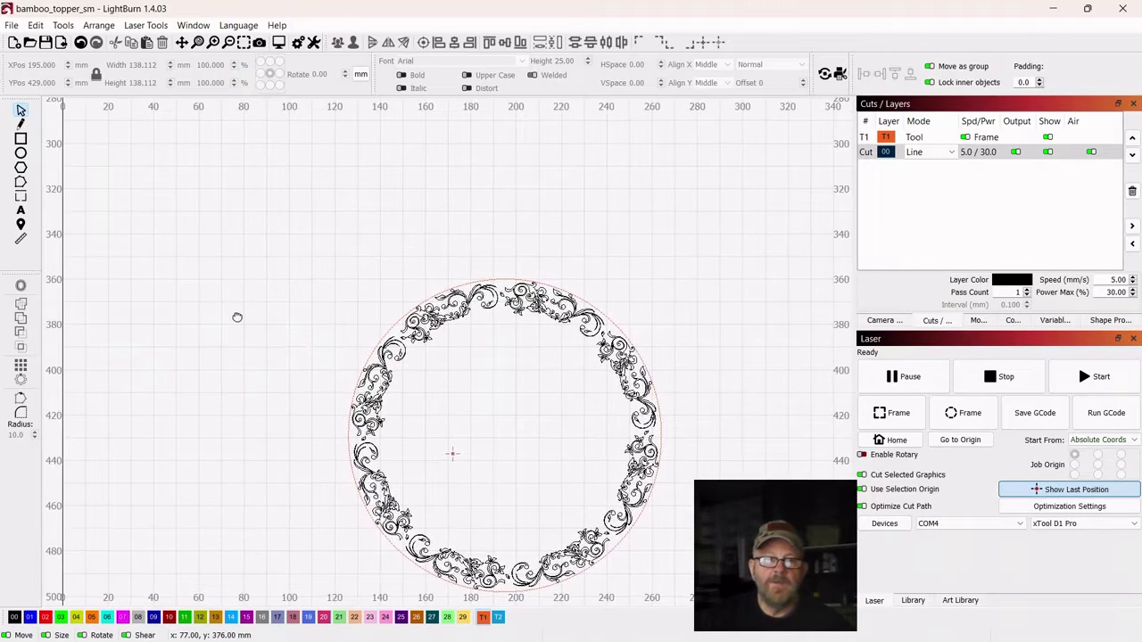
Type NANNA'S on the canvas in the Academy Engraved LET font.
click(22, 215)
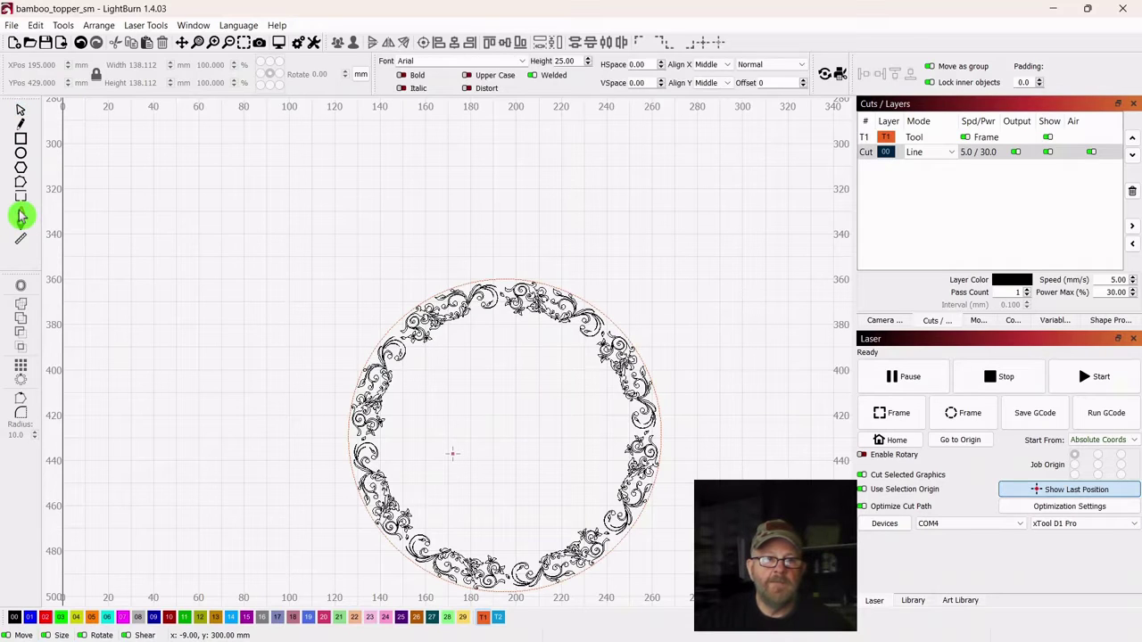
click(521, 63)
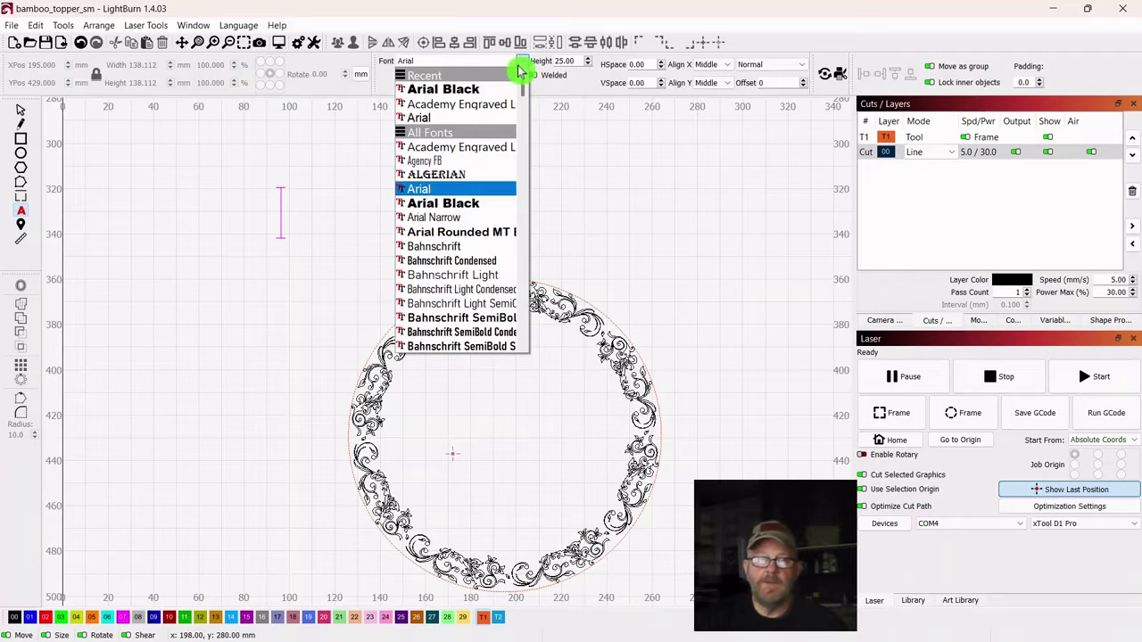
click(445, 106)
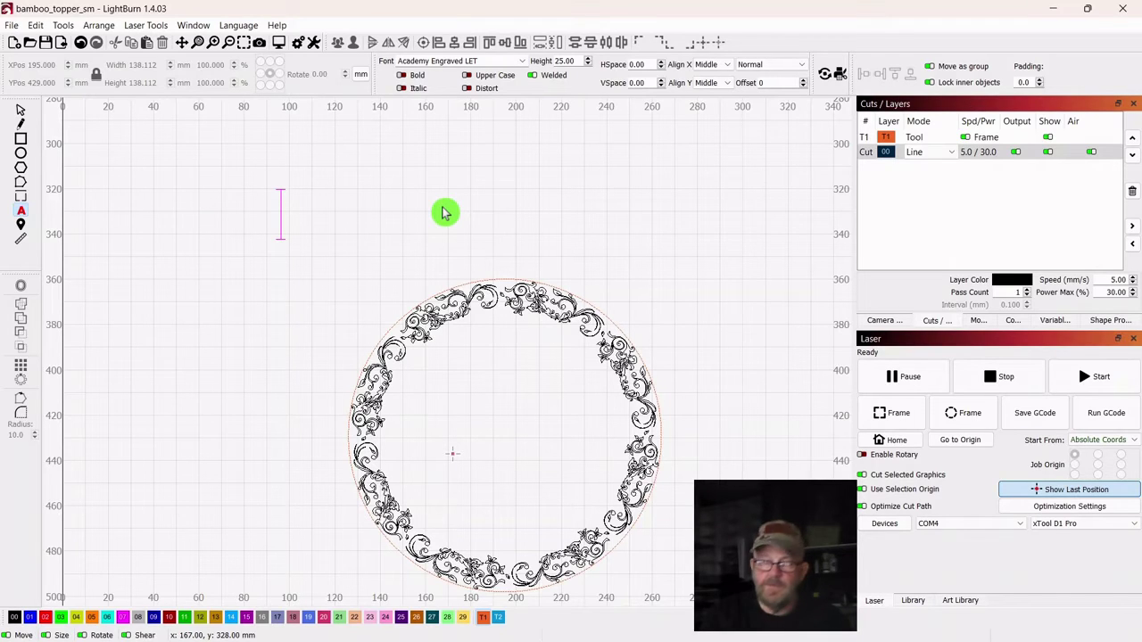
text(NAN)
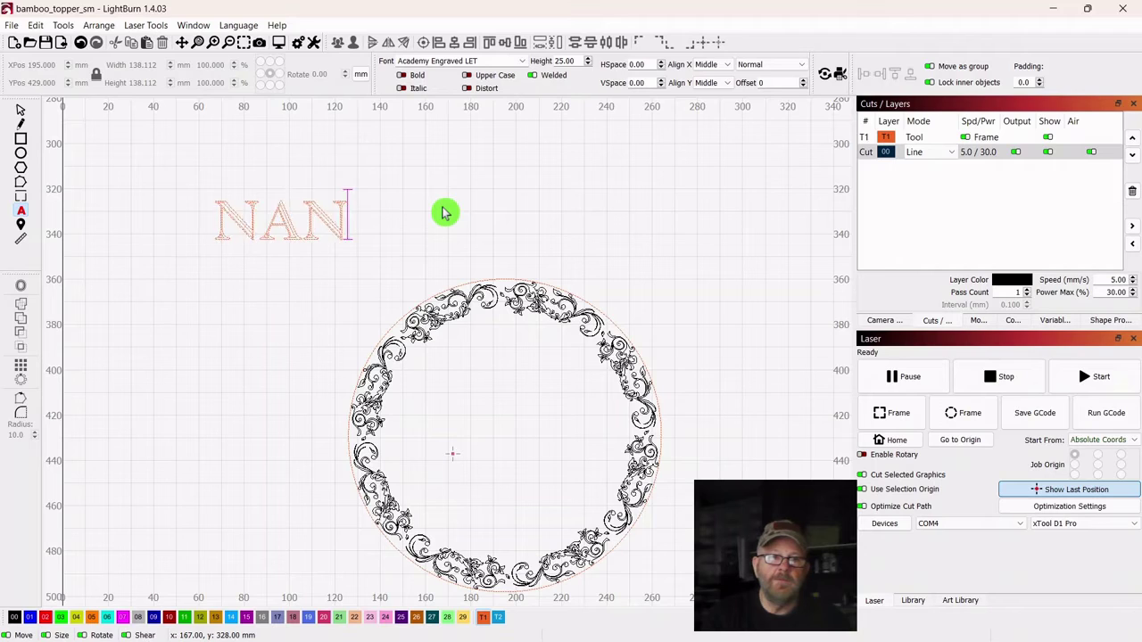
text(NA)
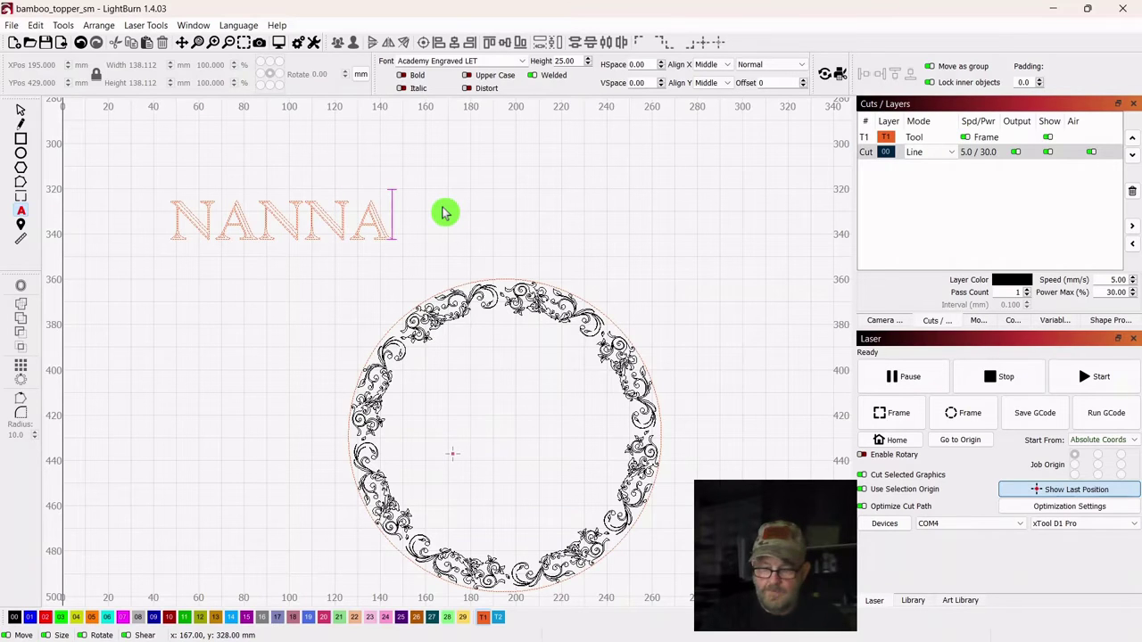
text('S)
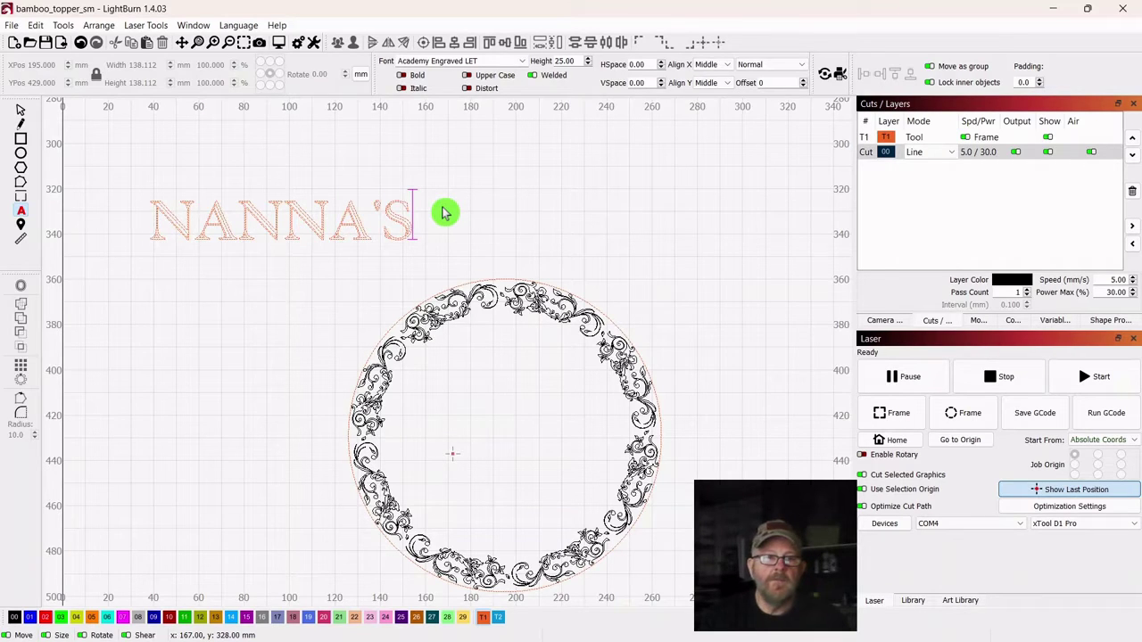
click(21, 113)
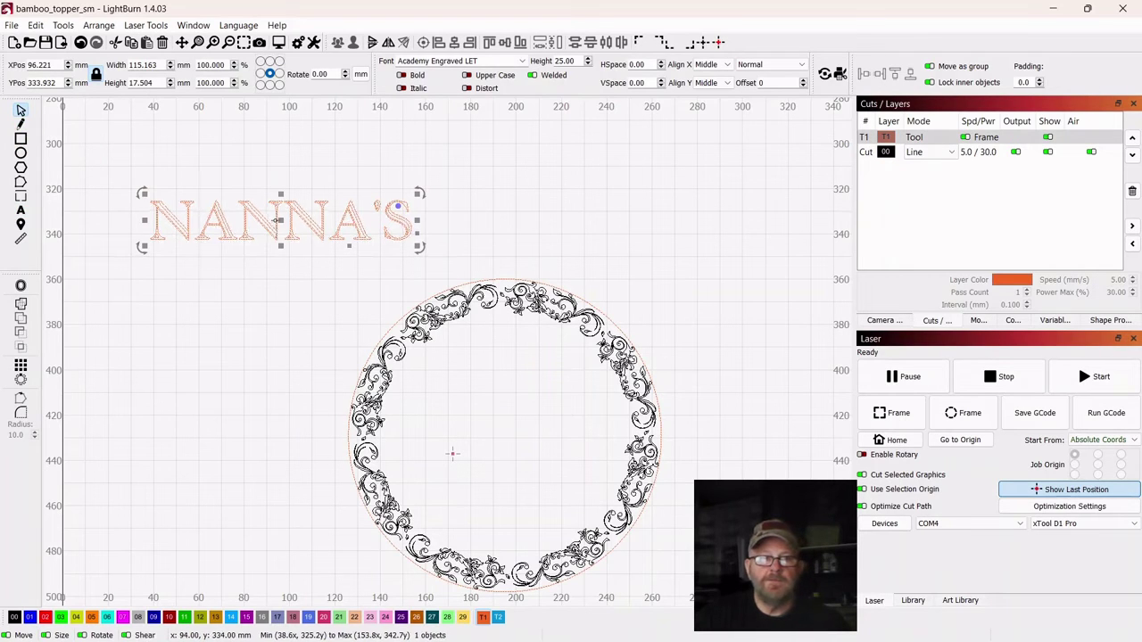
Move NANNA'S into the top of the floral ring, shifted slightly left.
right_click(284, 224)
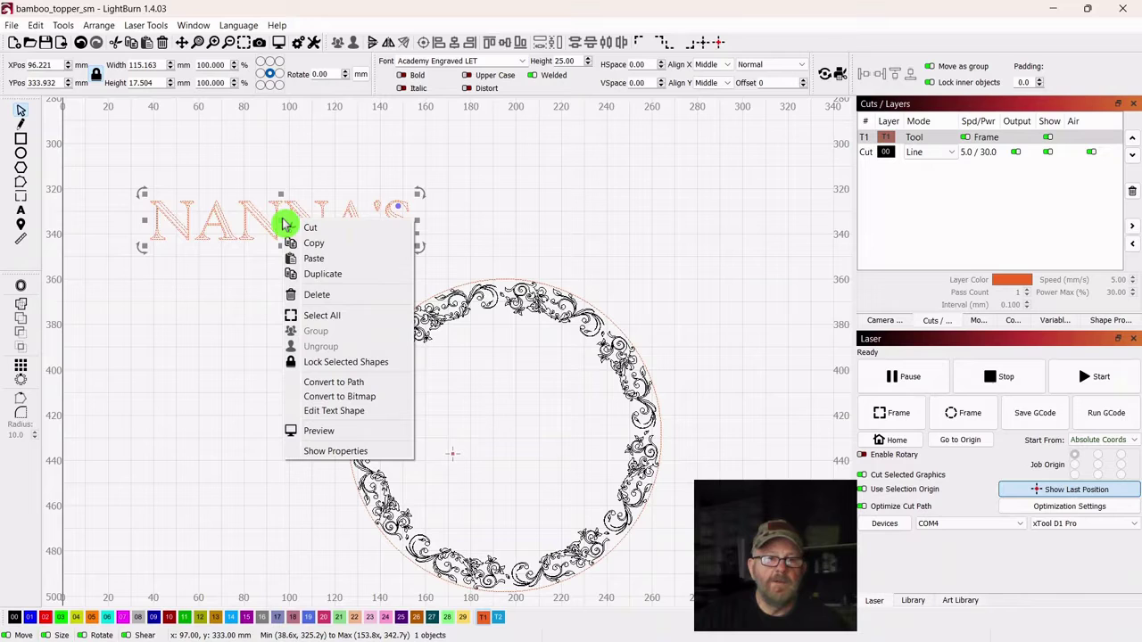
click(484, 197)
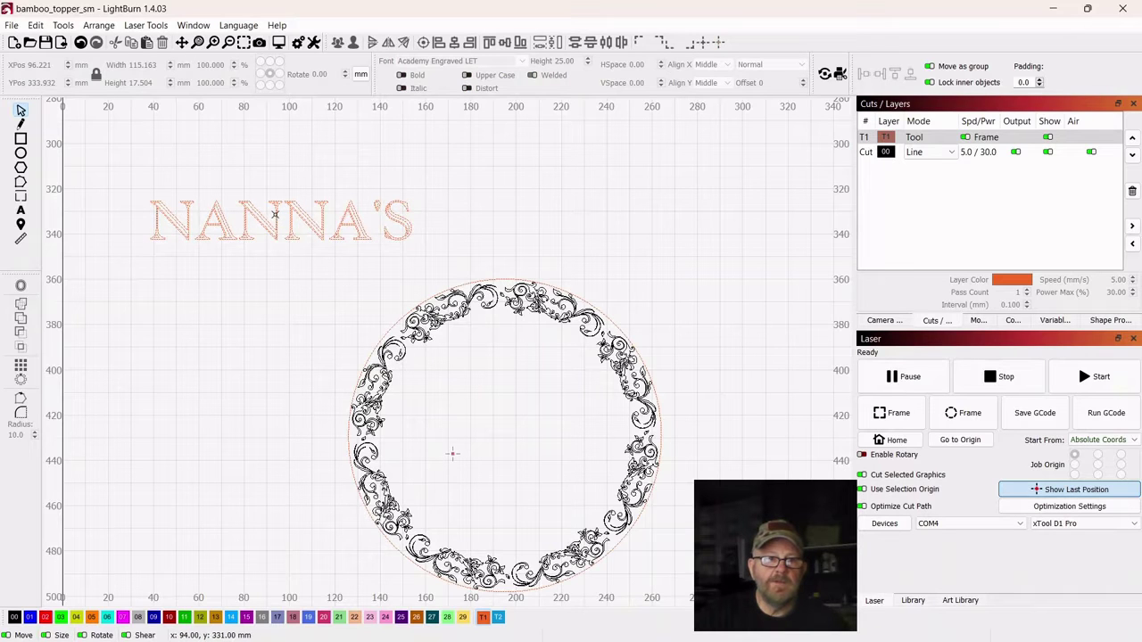
drag(276, 215, 502, 377)
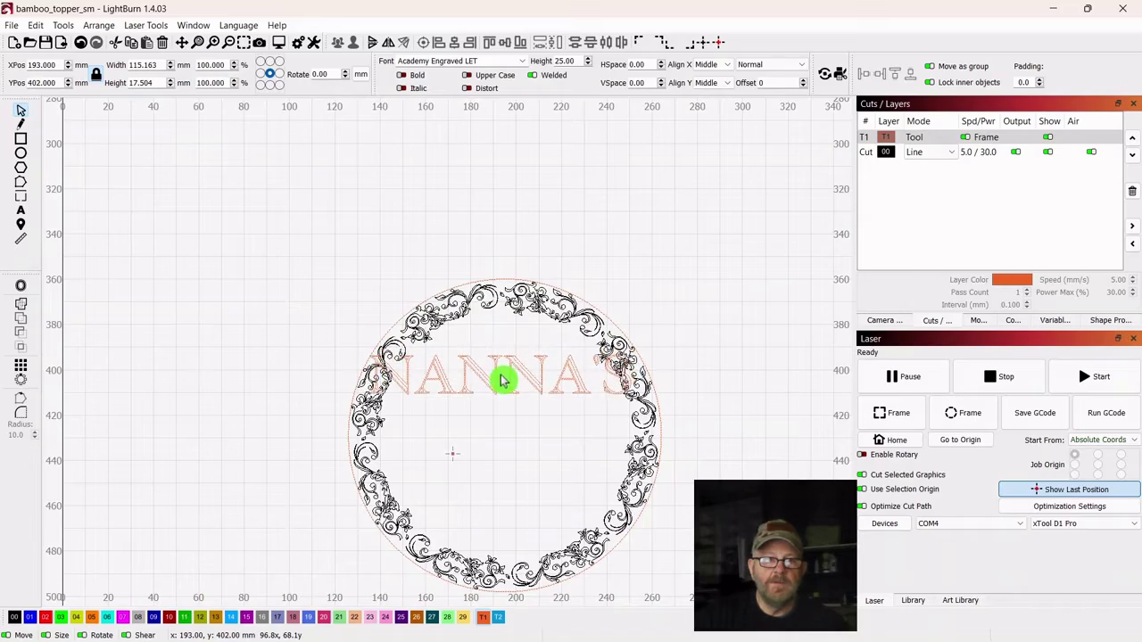
scroll(676, 333, up, 5)
drag(601, 474, 778, 265)
scroll(778, 264, down, 2)
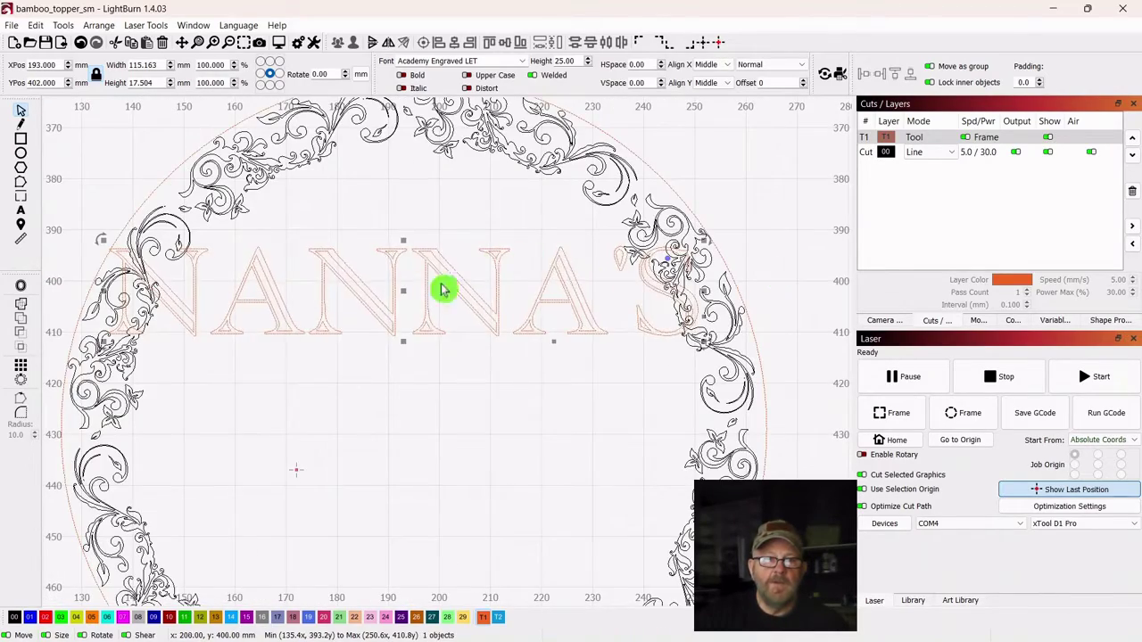
drag(409, 295, 326, 298)
Test bending NANNA'S into an arc, then leave it straight across the ring.
click(586, 265)
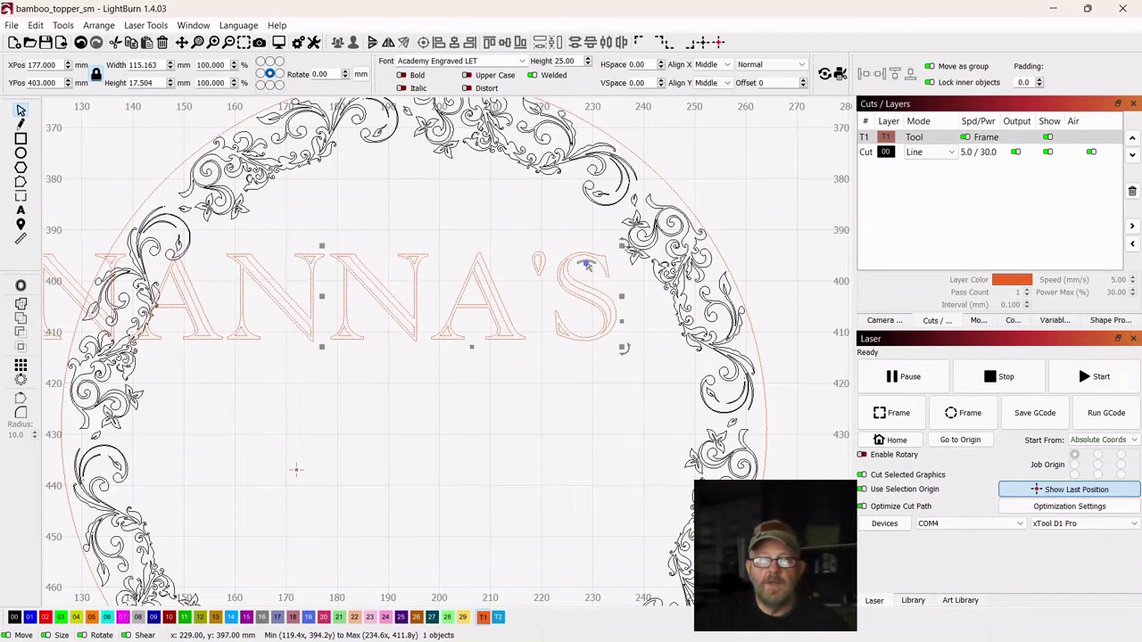
click(586, 264)
drag(586, 265, 552, 394)
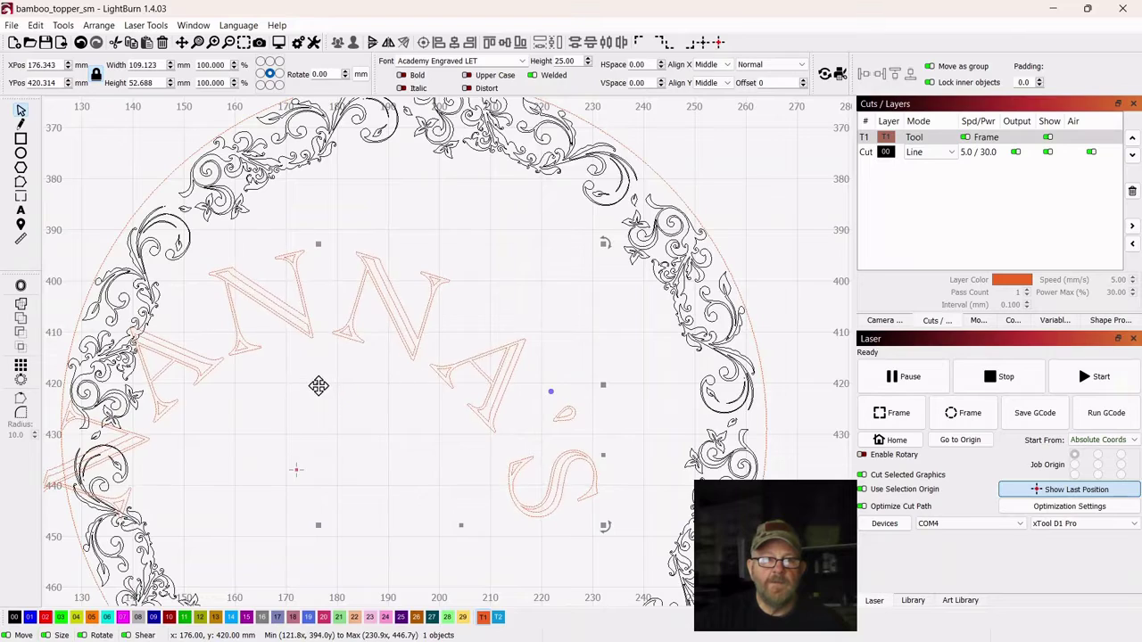
drag(333, 386, 407, 300)
scroll(431, 403, down, 4)
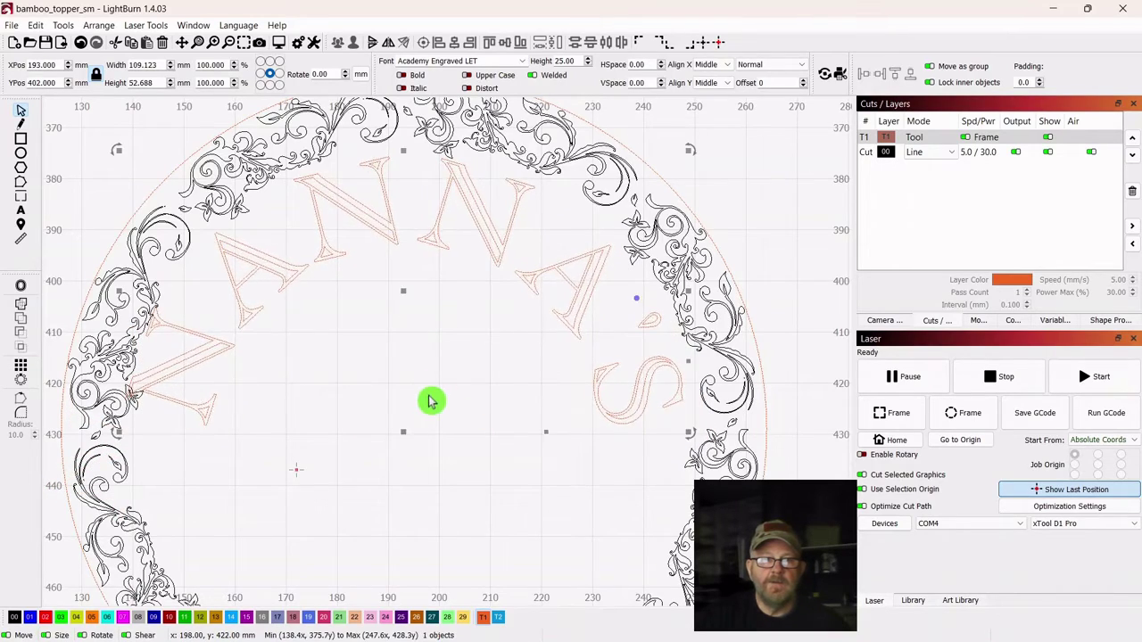
scroll(431, 408, up, 1)
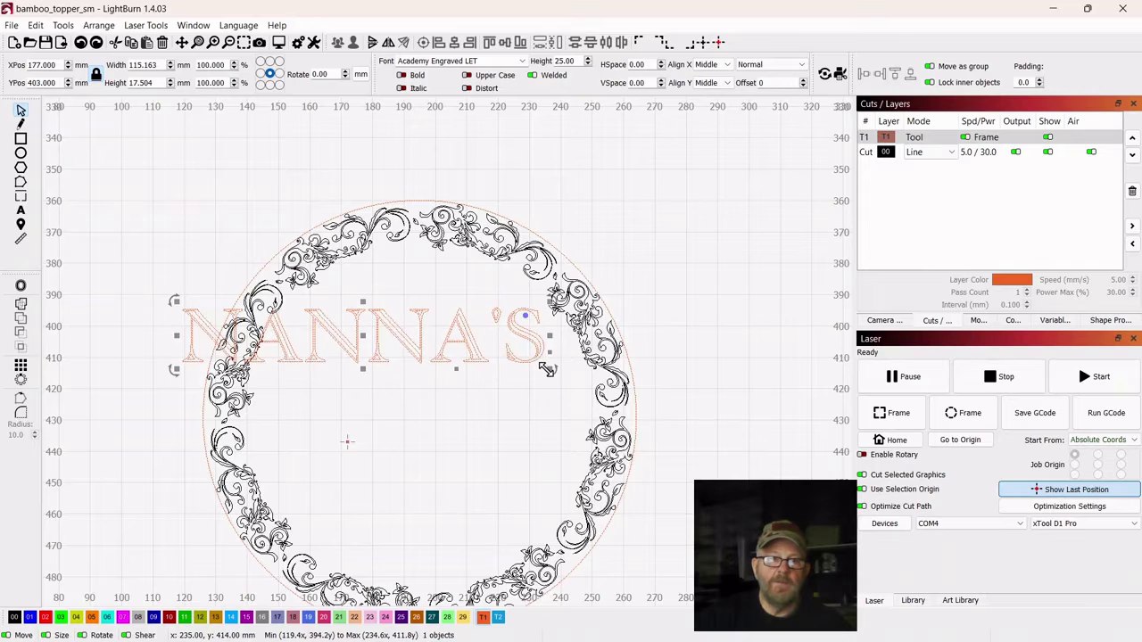
Shrink NANNA'S and bend it into an arc along the top of the border.
drag(547, 370, 466, 333)
drag(328, 332, 421, 356)
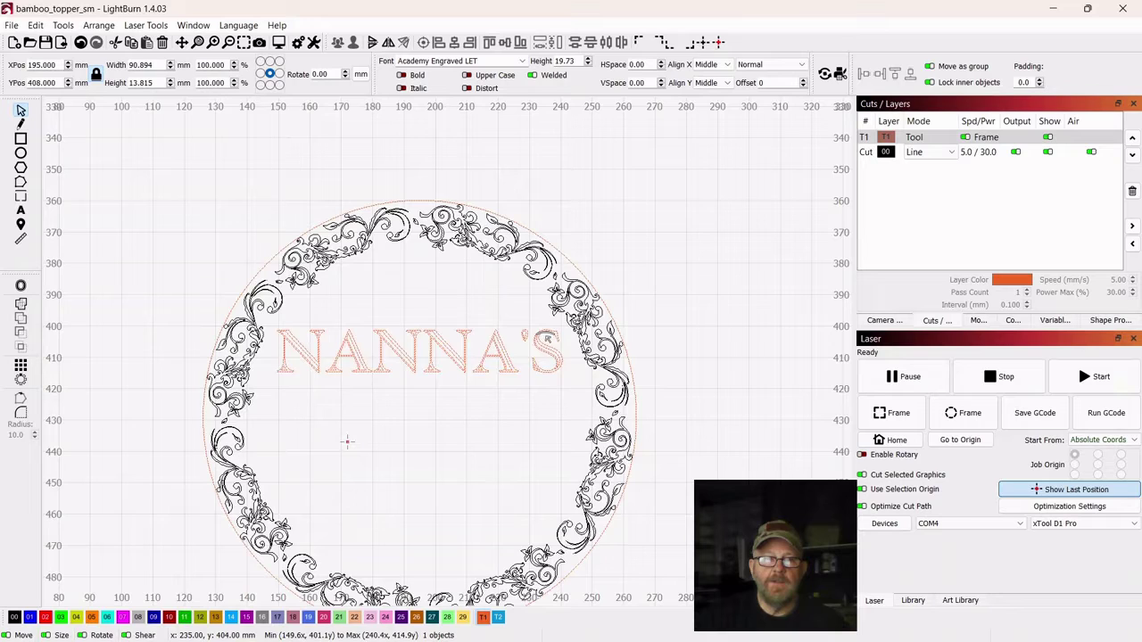
drag(547, 339, 538, 390)
drag(421, 390, 423, 326)
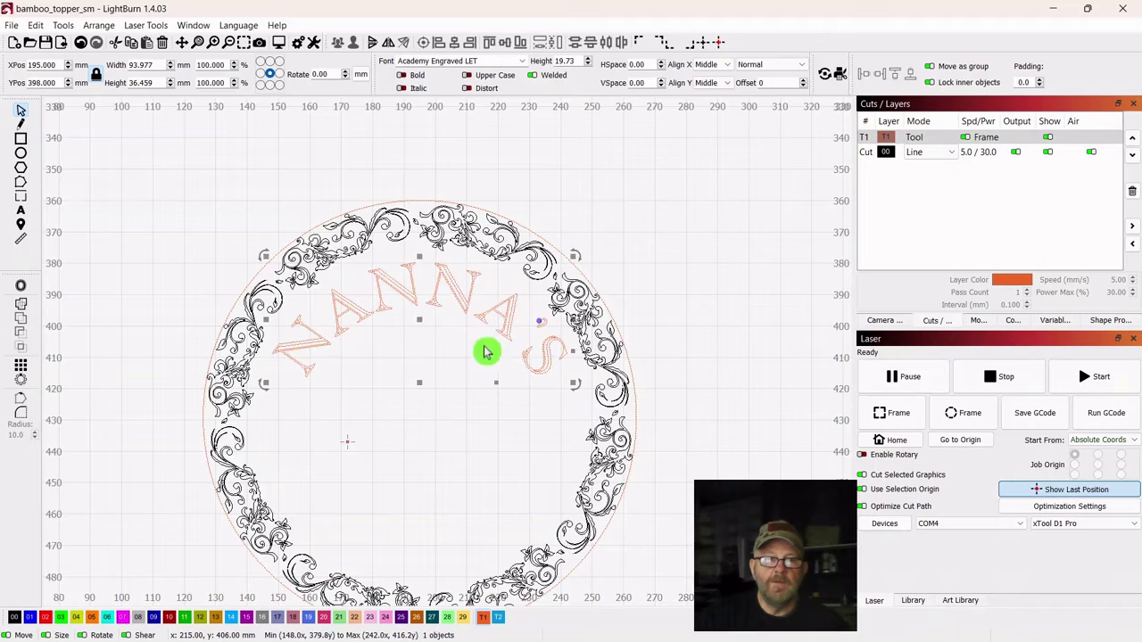
drag(539, 321, 535, 326)
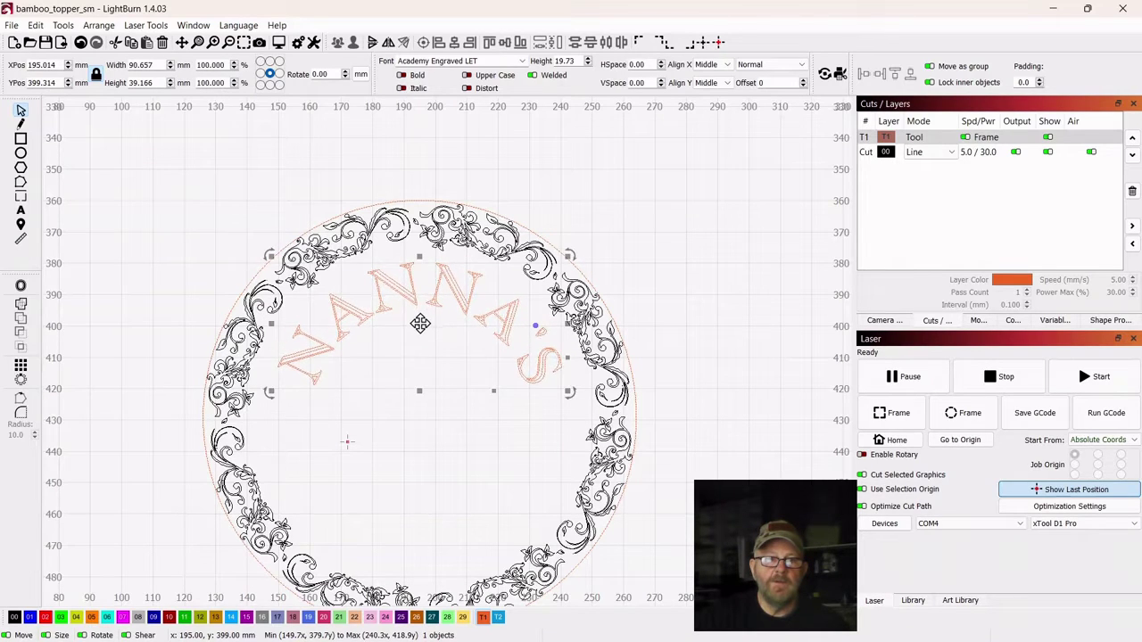
drag(420, 323, 423, 321)
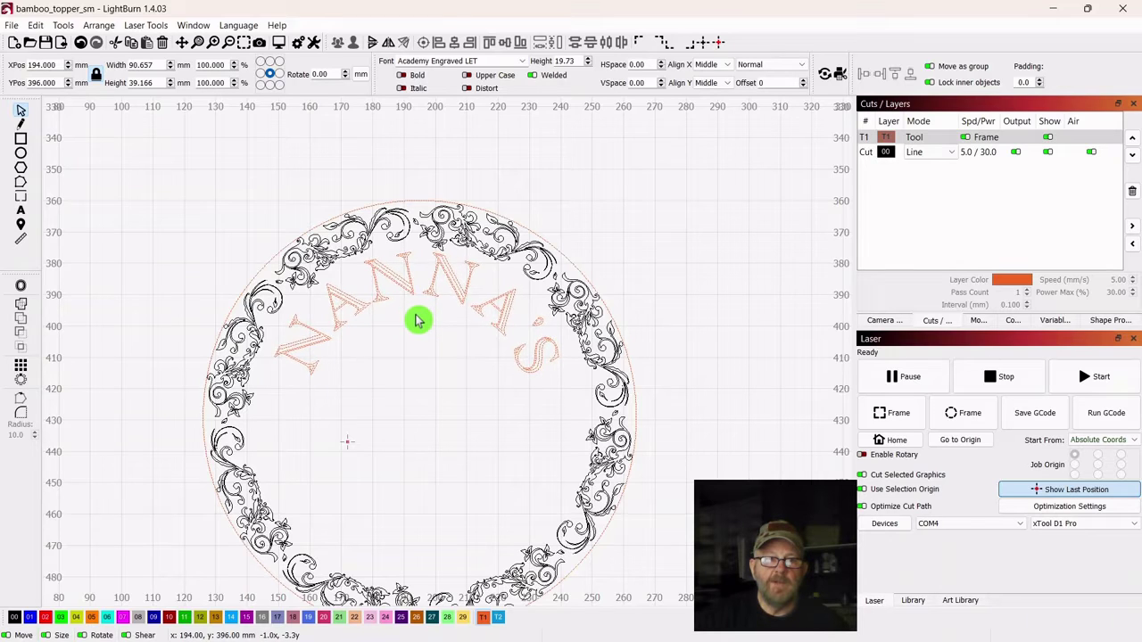
drag(417, 321, 417, 318)
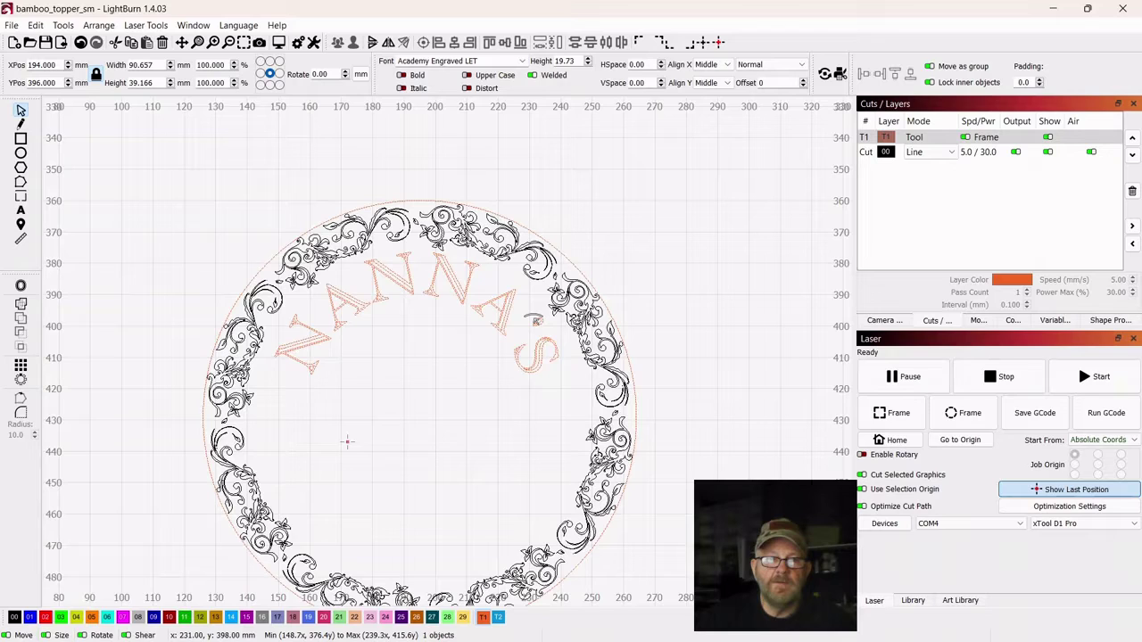
drag(535, 319, 538, 317)
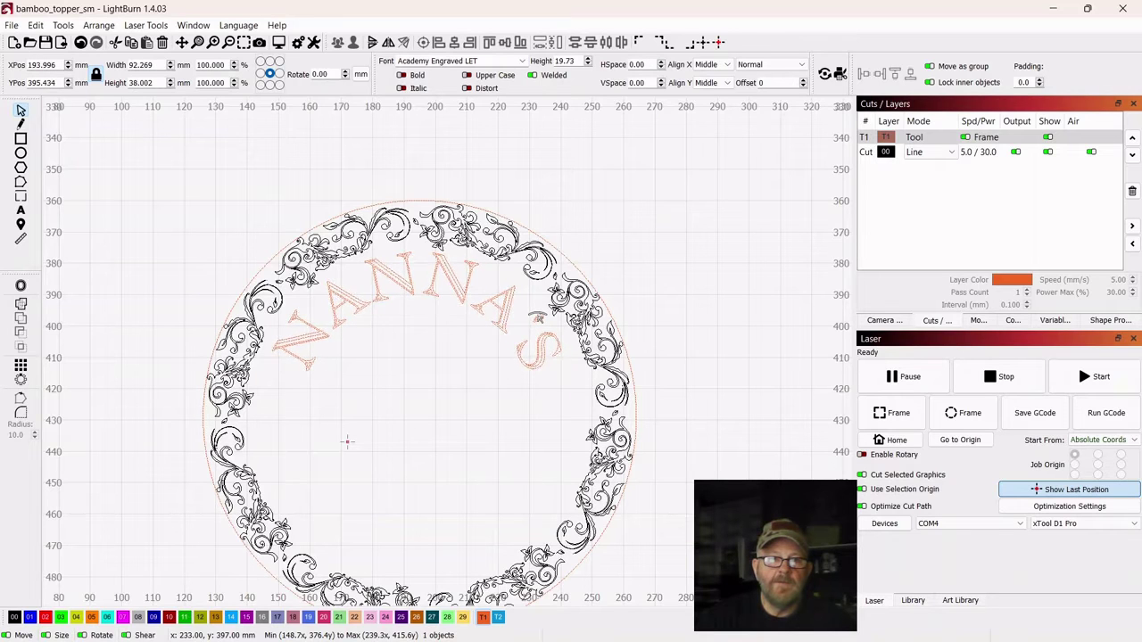
click(416, 331)
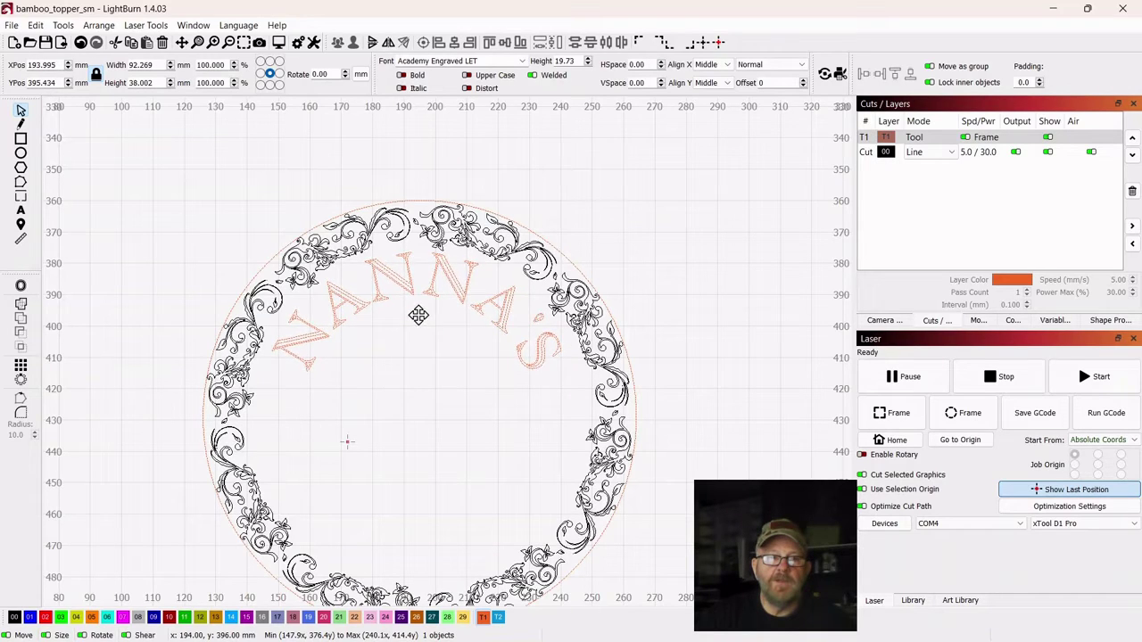
drag(420, 313, 415, 318)
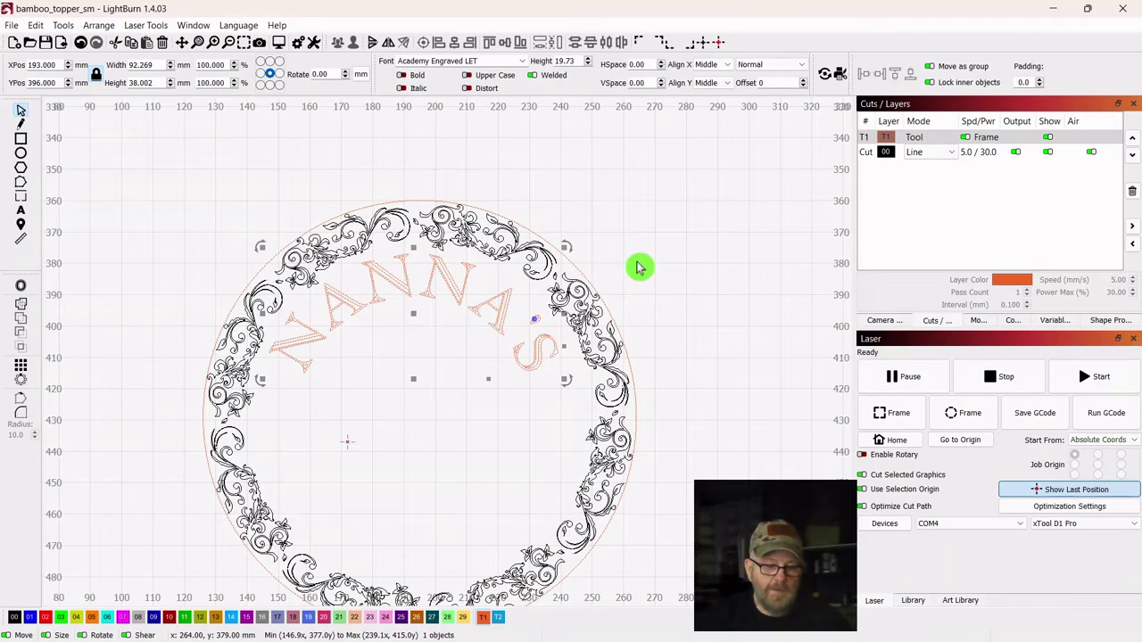
Centre the arched NANNA'S horizontally over the floral circle.
shift+click(578, 267)
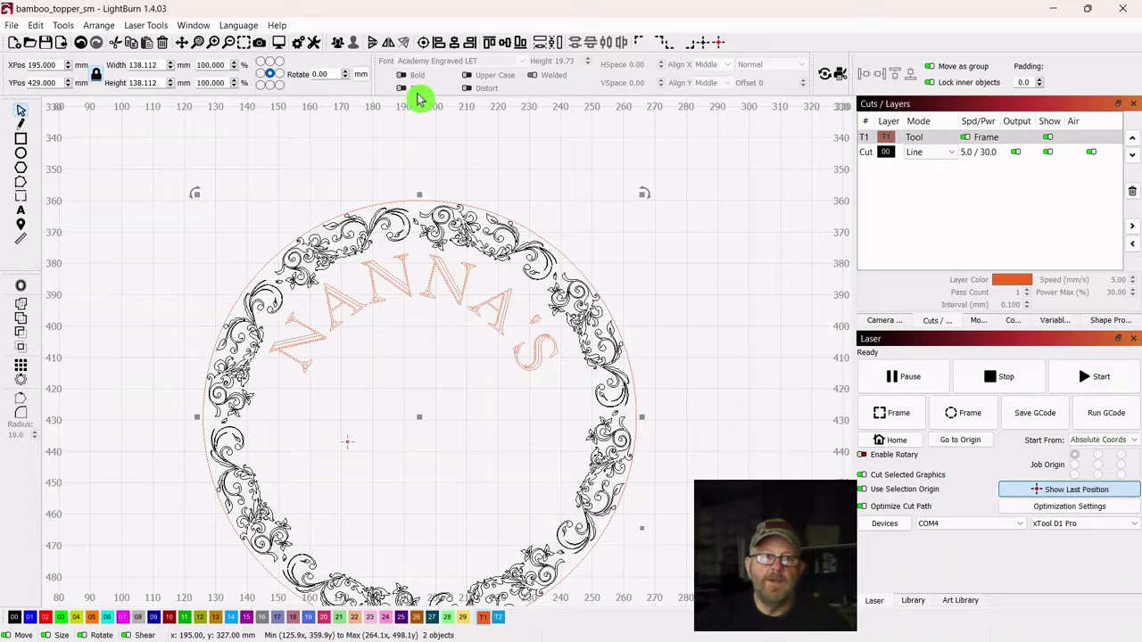
click(456, 49)
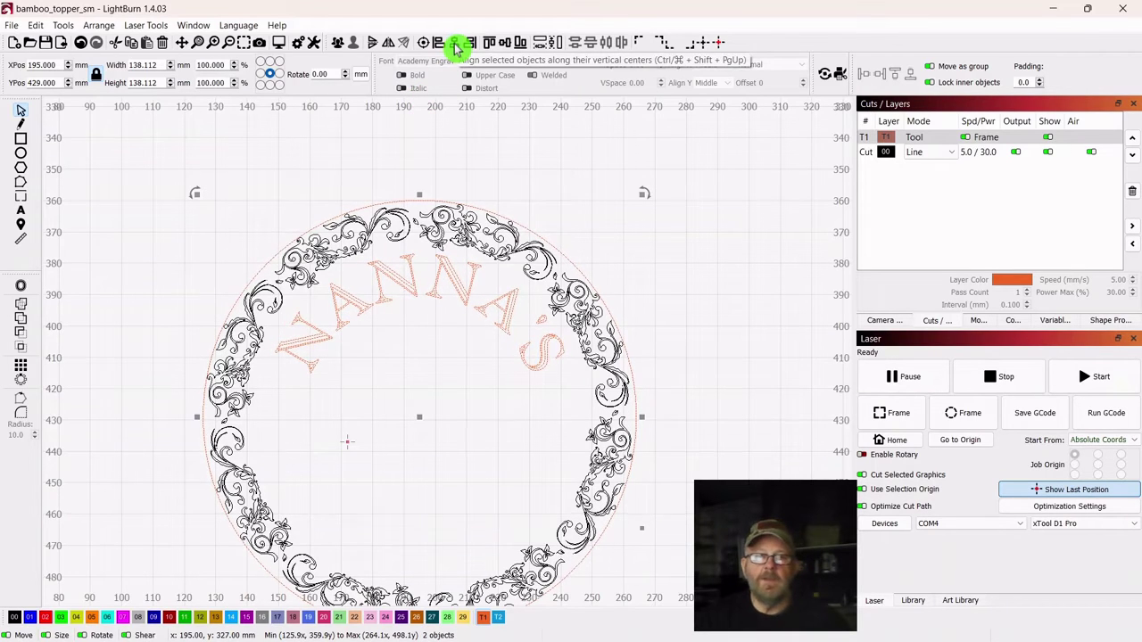
click(744, 317)
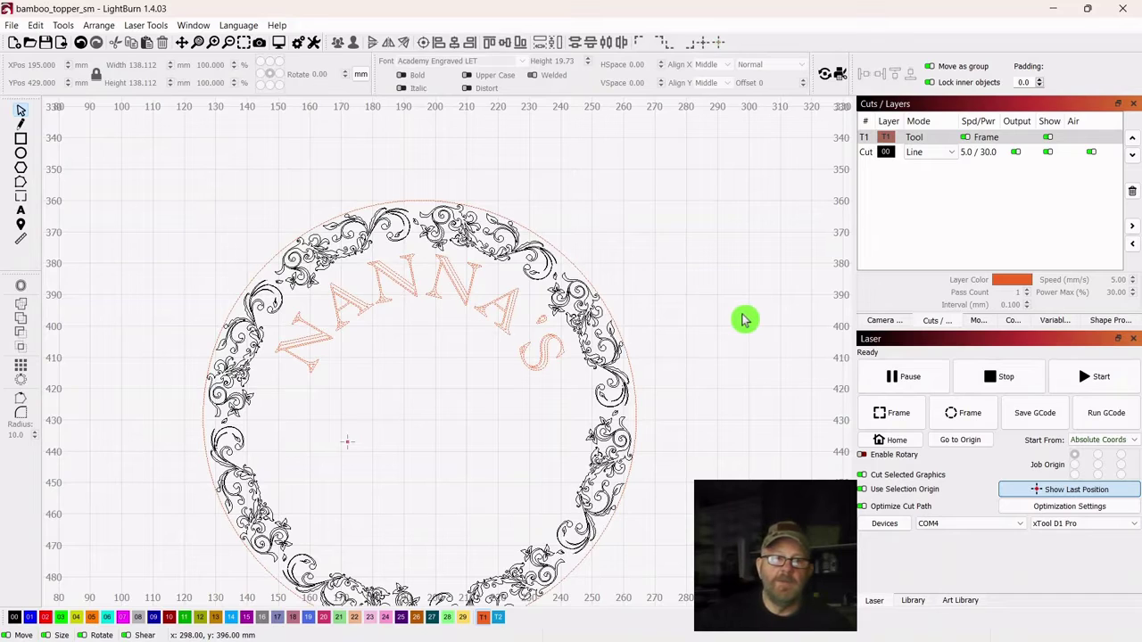
Duplicate NANNA'S, move the copy lower in the ring and flatten it straight.
click(437, 292)
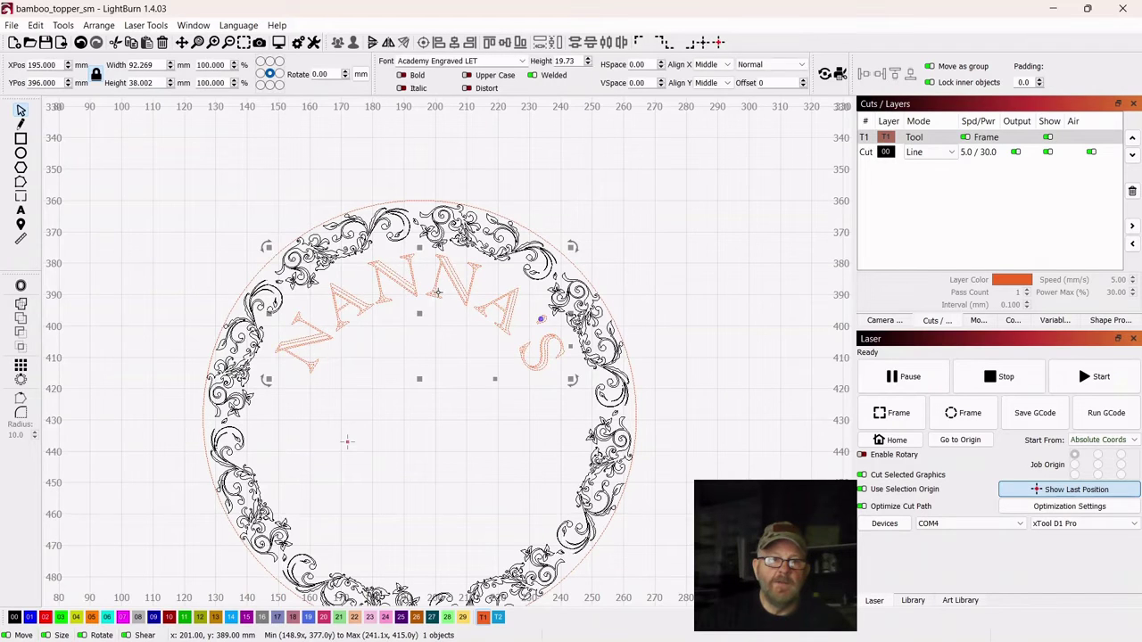
right_click(419, 314)
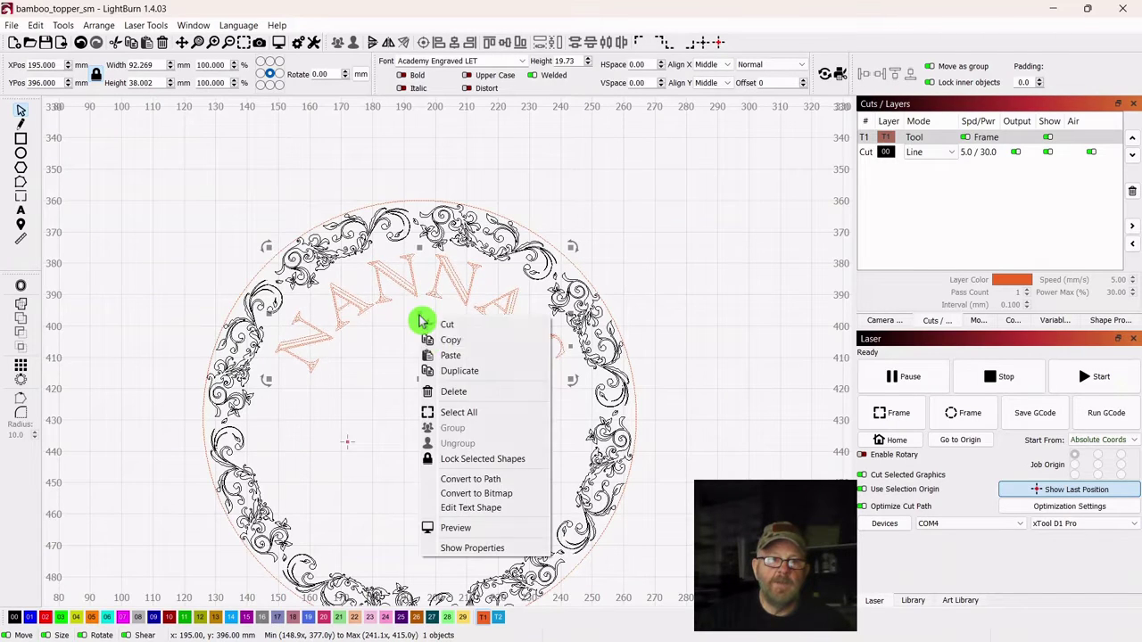
click(444, 373)
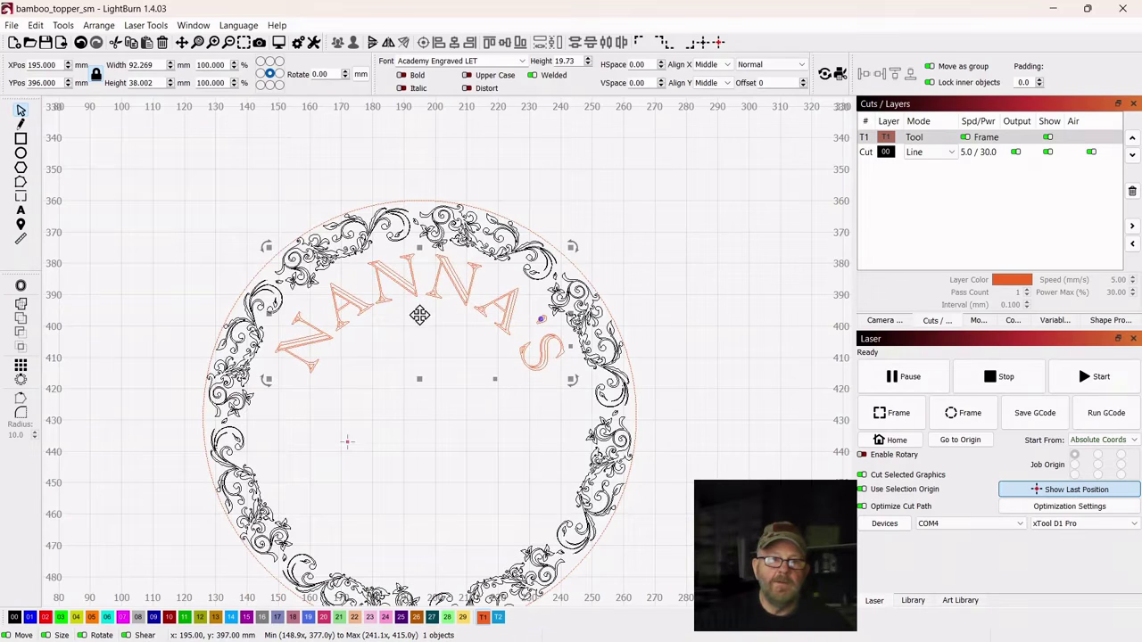
drag(420, 314, 416, 441)
click(416, 441)
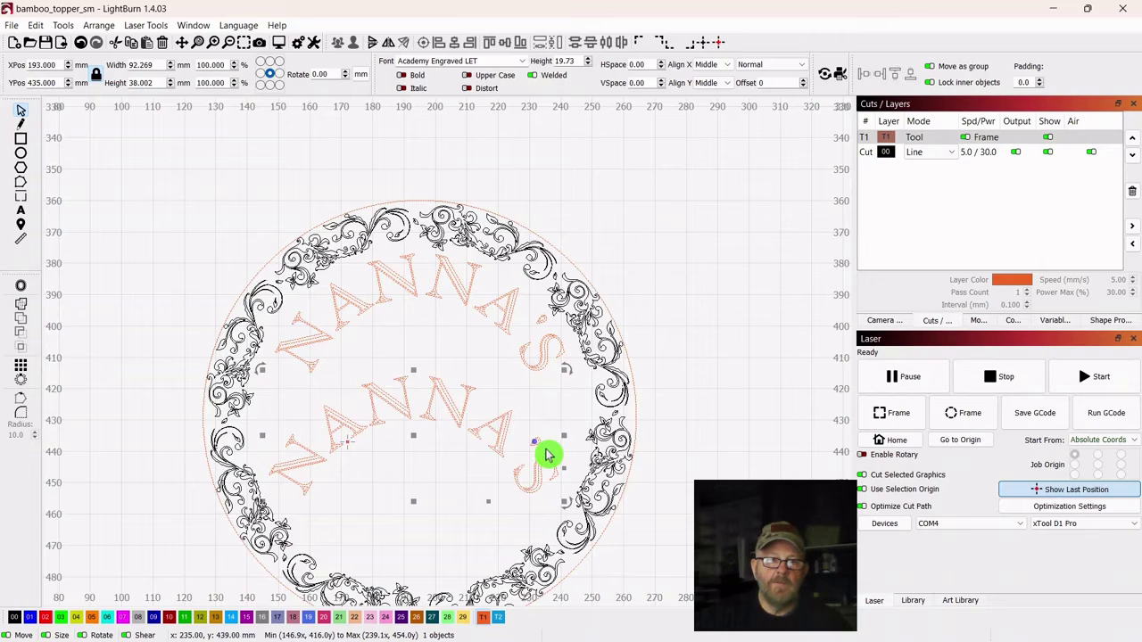
drag(534, 443, 558, 387)
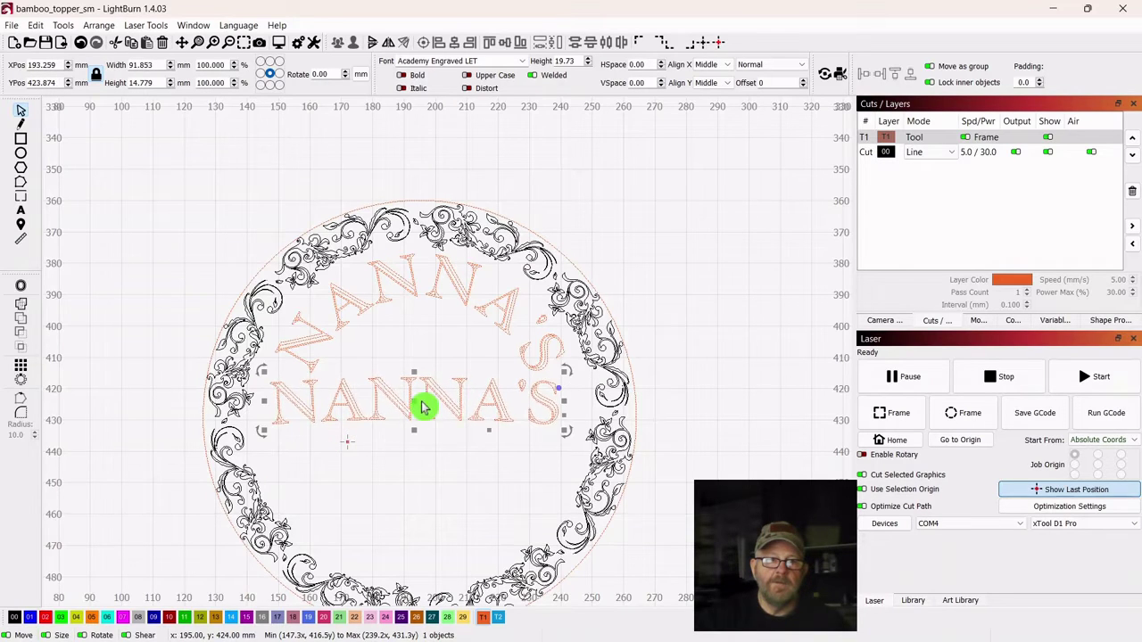
drag(416, 401, 426, 448)
Delete all the letters from the copied text object.
key(ctrl+t)
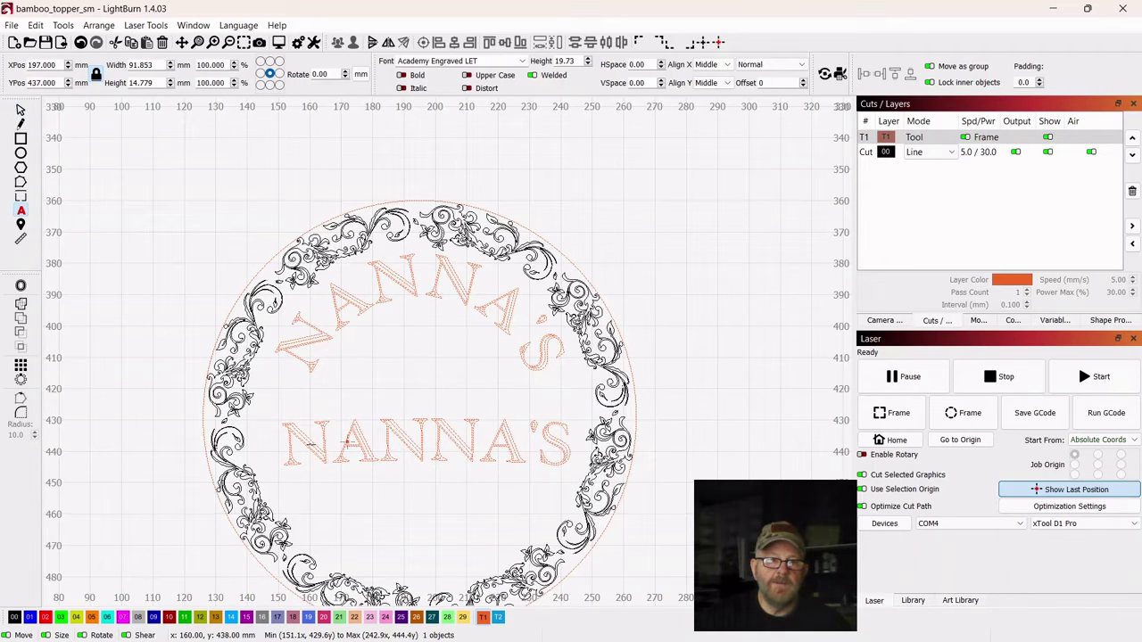
click(331, 437)
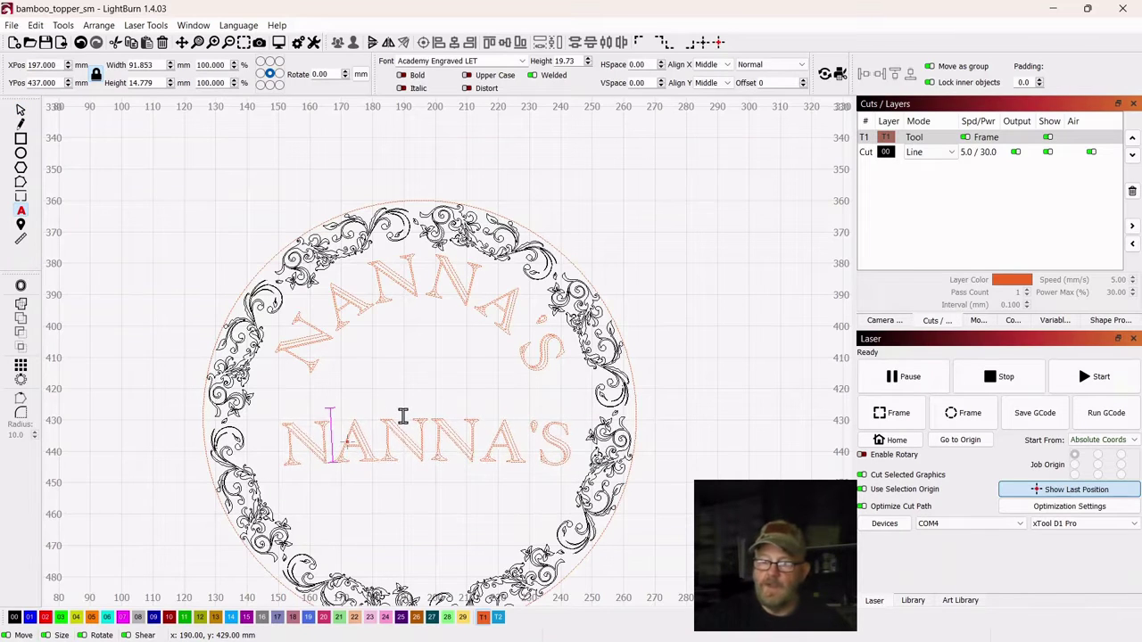
key(BackSpace)
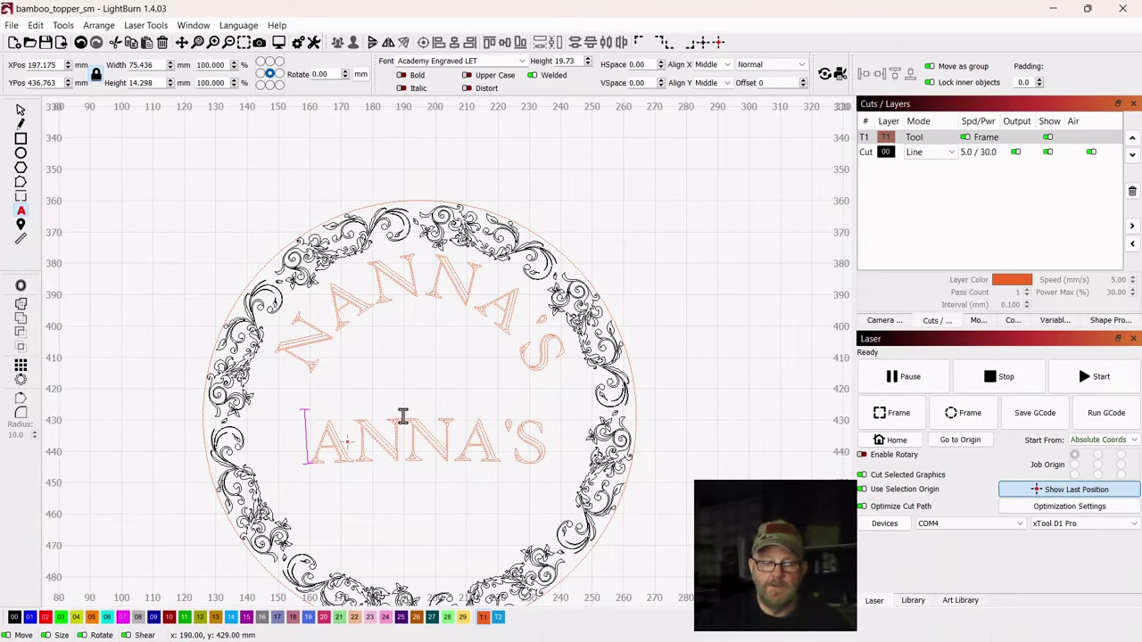
key(Delete)
key(Delete)
key(Delete)
key(Delete)
key(Delete)
key(Delete)
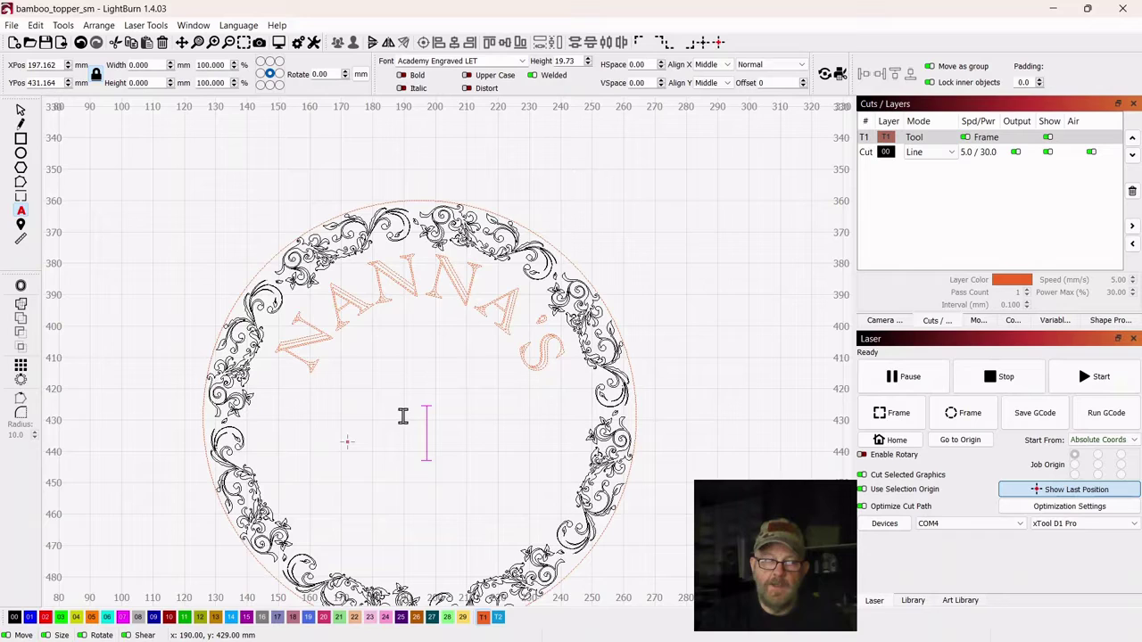
Type KITCHEN, arc it, and move it to the bottom of the floral ring.
text(KITCHEN)
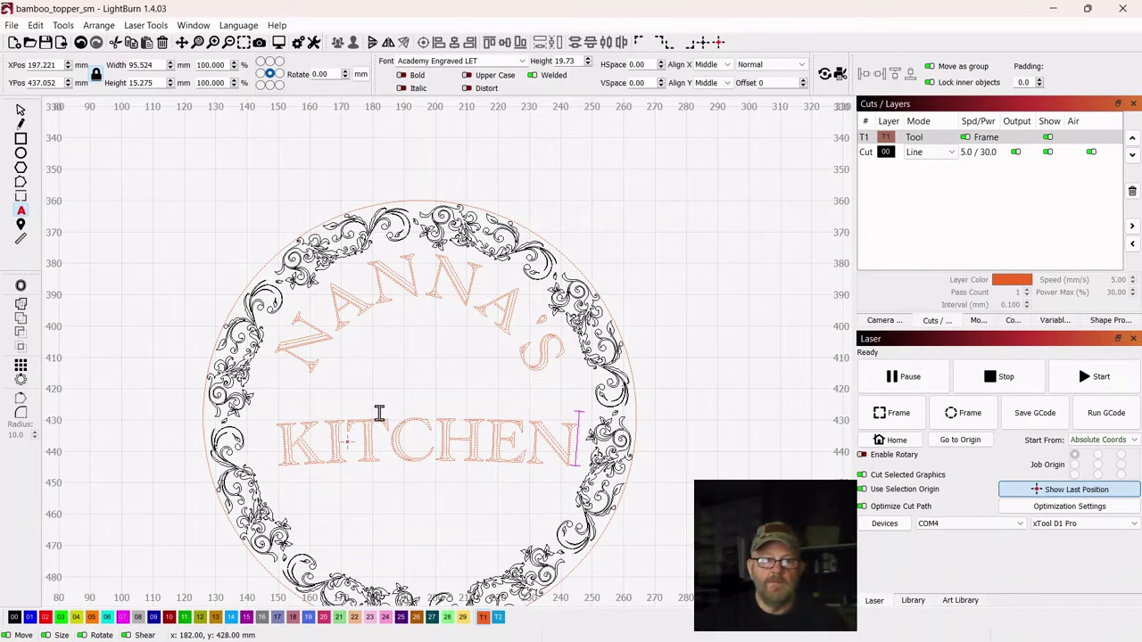
click(23, 115)
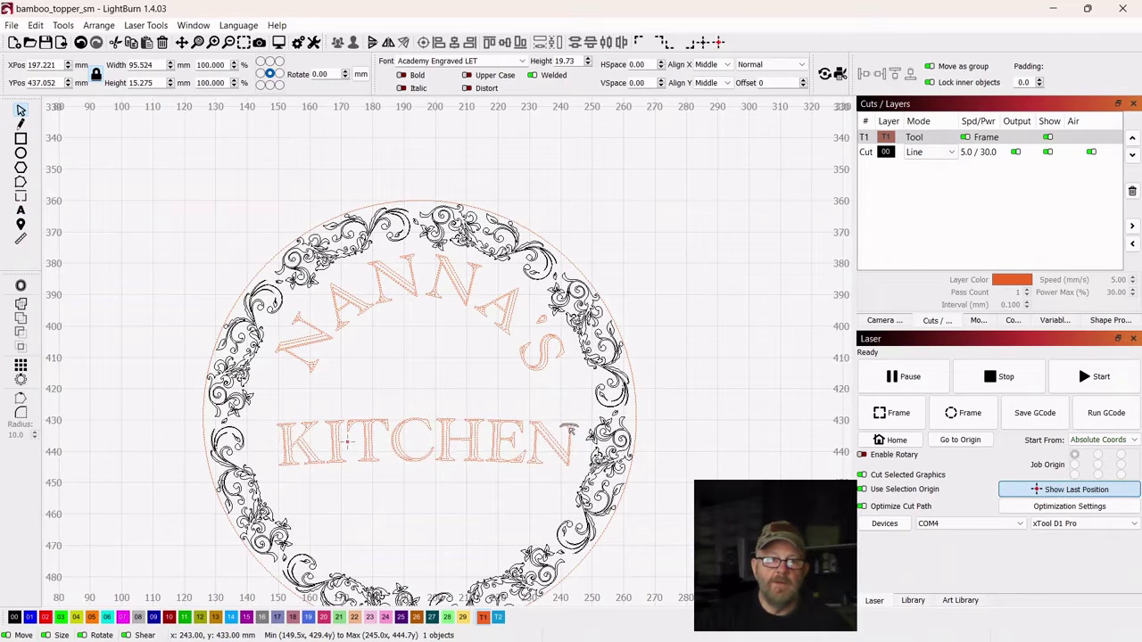
drag(573, 429, 535, 358)
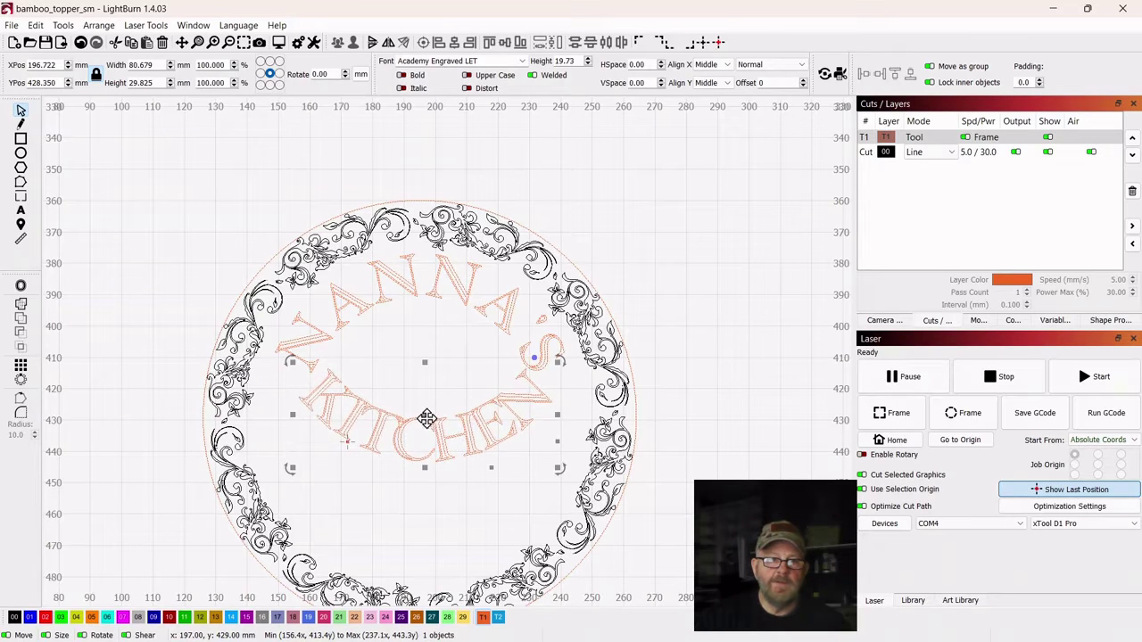
drag(426, 420, 421, 521)
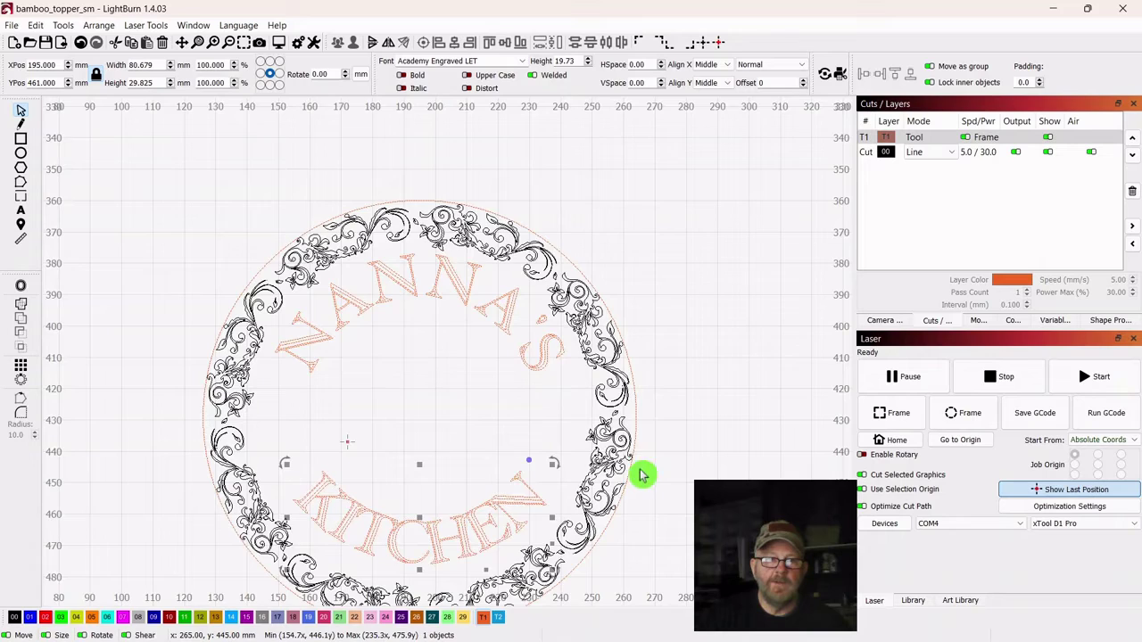
scroll(641, 475, down, 3)
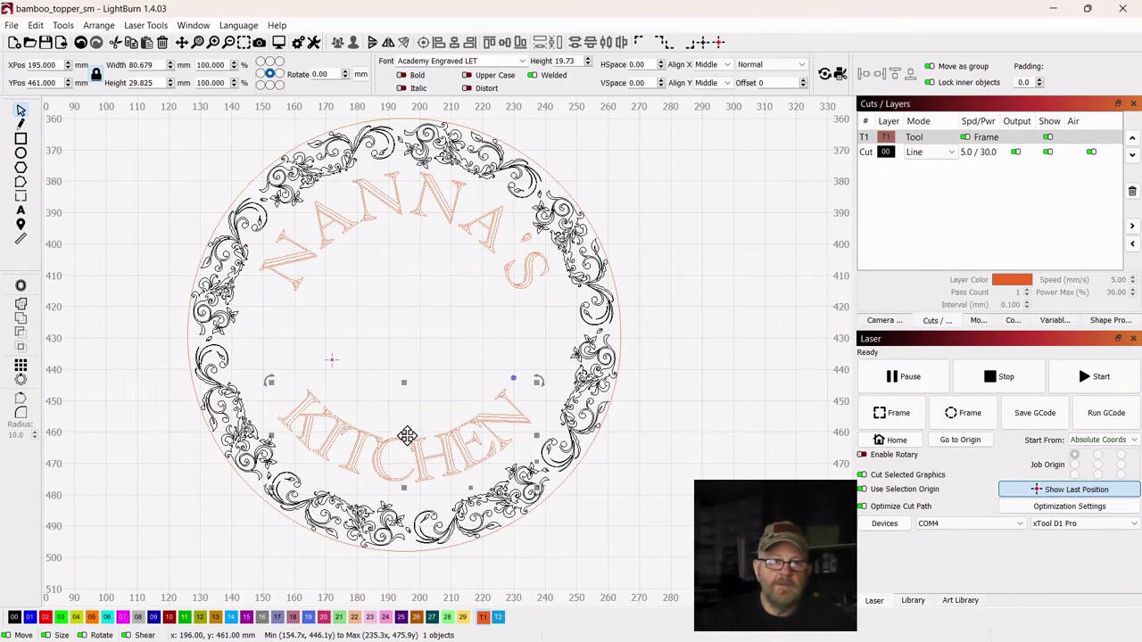
drag(404, 436, 406, 458)
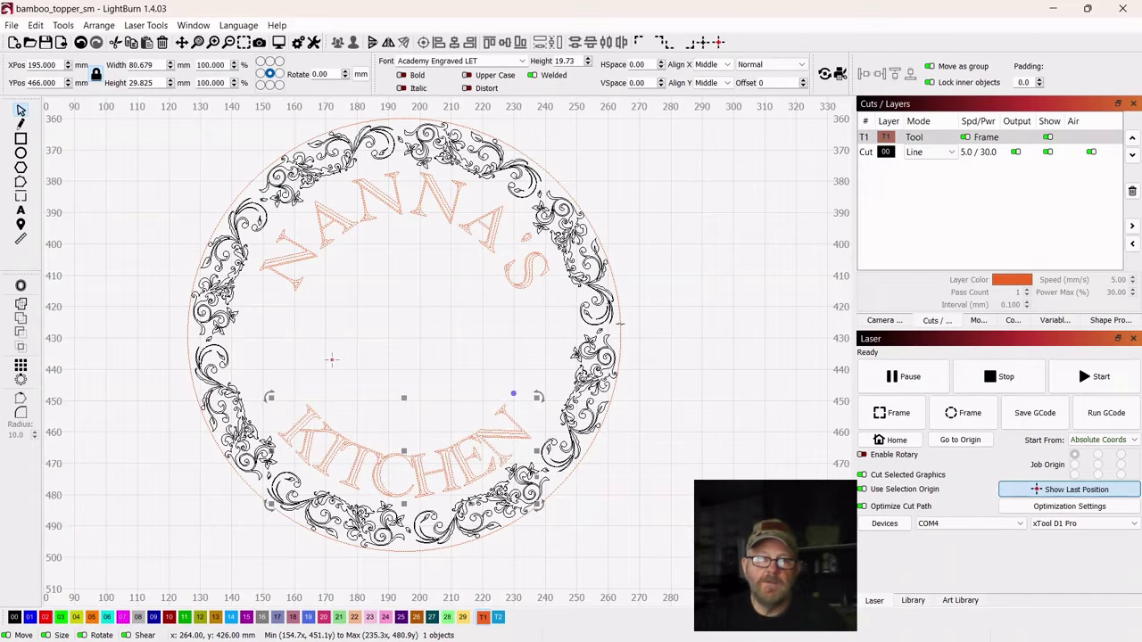
Check KITCHEN against the circle, then deselect and recentre the view.
shift+click(620, 323)
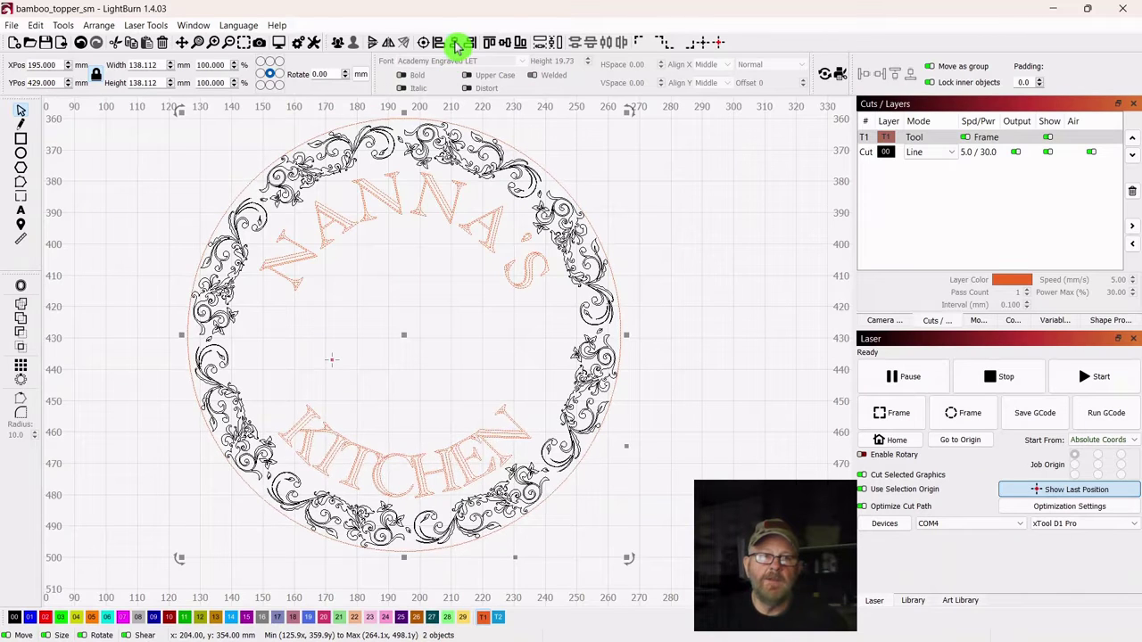
click(747, 345)
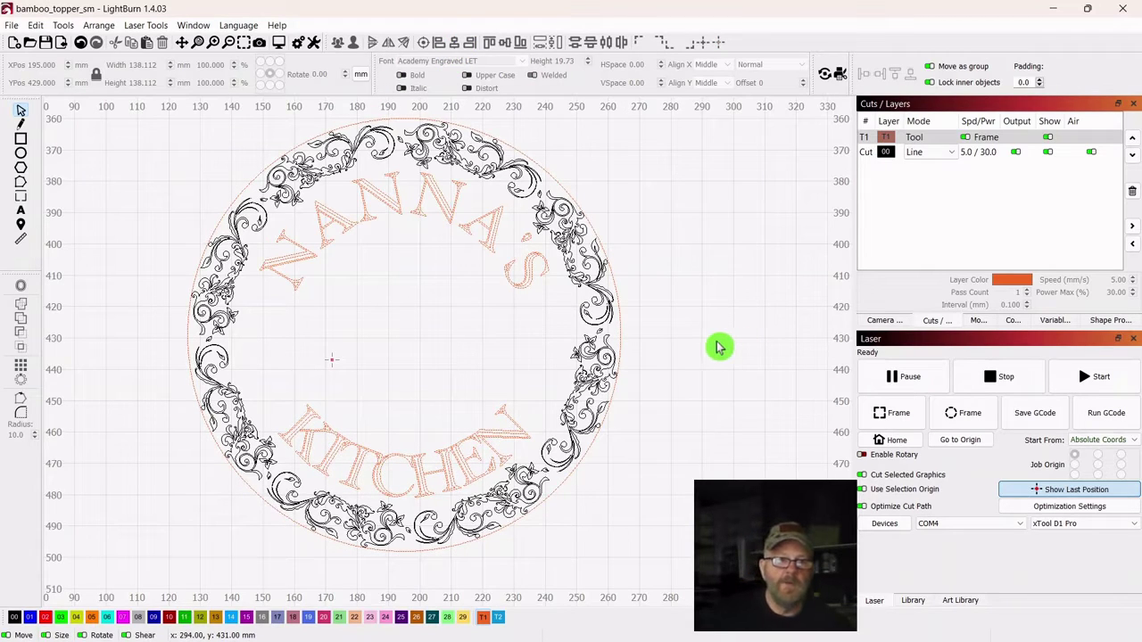
scroll(719, 352, up, 1)
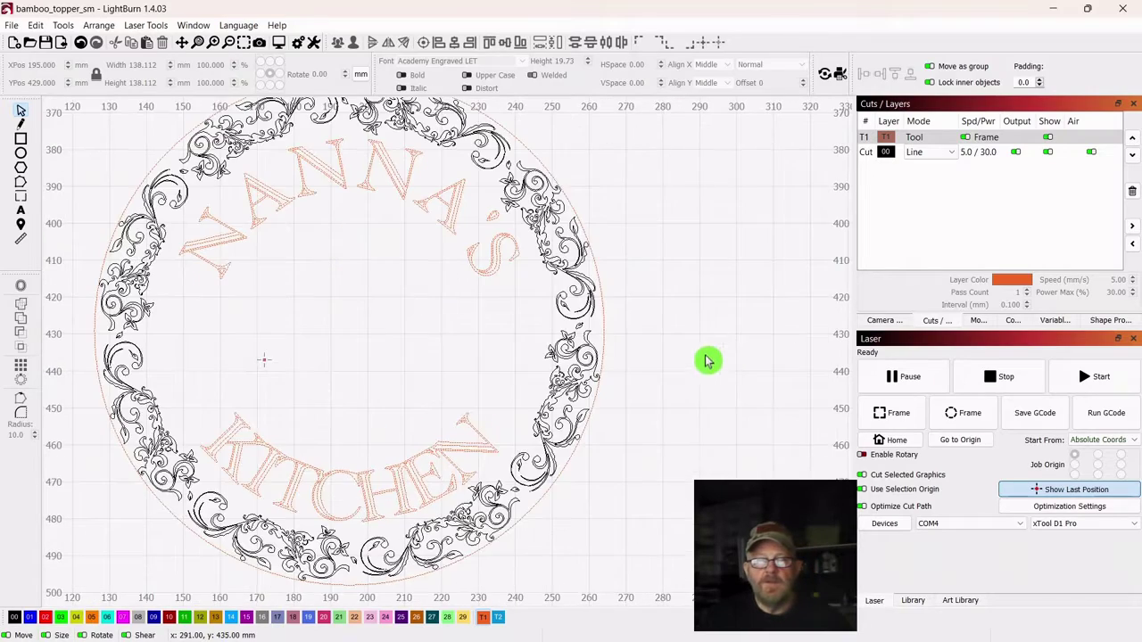
drag(701, 406, 755, 422)
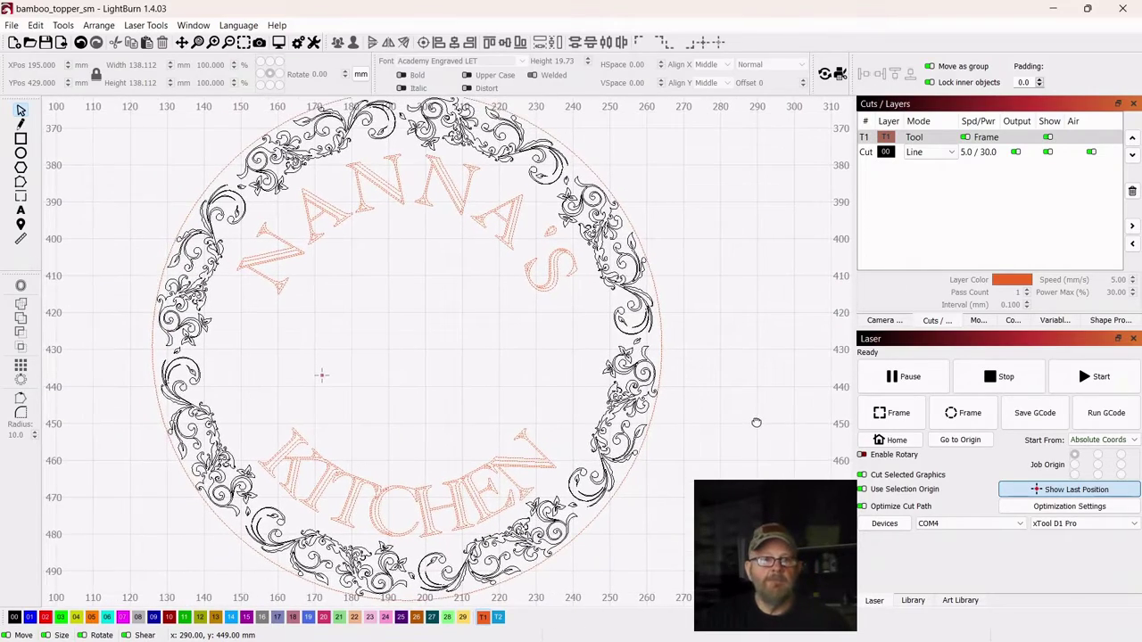
scroll(747, 415, down, 1)
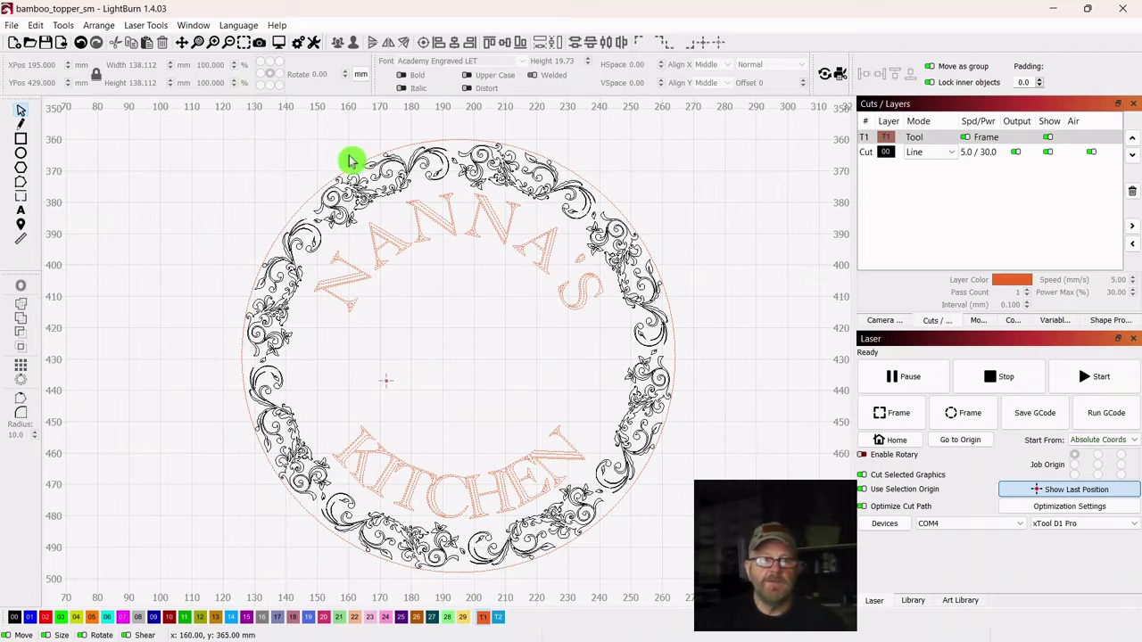
Import Kitchen Utensils2.svg, scale it to about 291 mm wide, and nudge it over the ring.
click(61, 45)
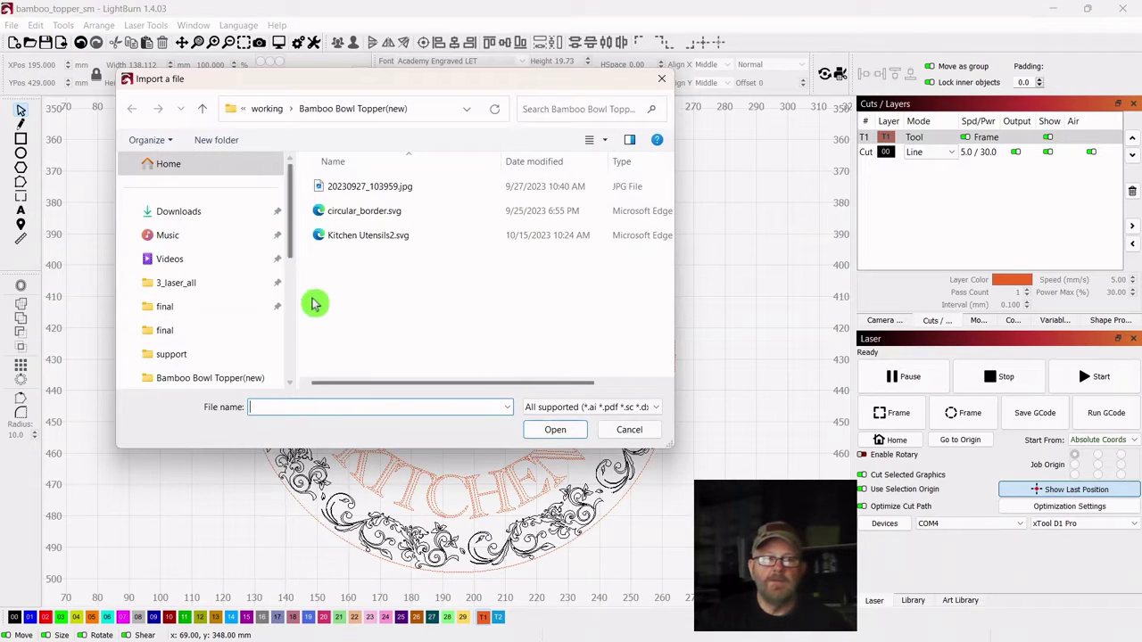
double_click(354, 243)
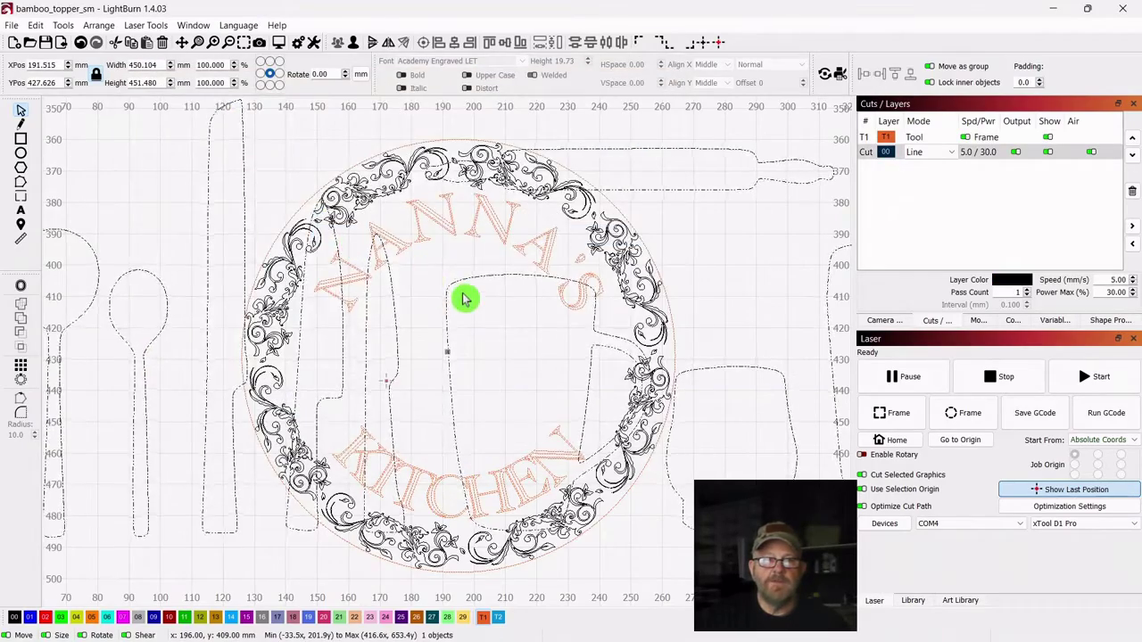
scroll(464, 304, down, 8)
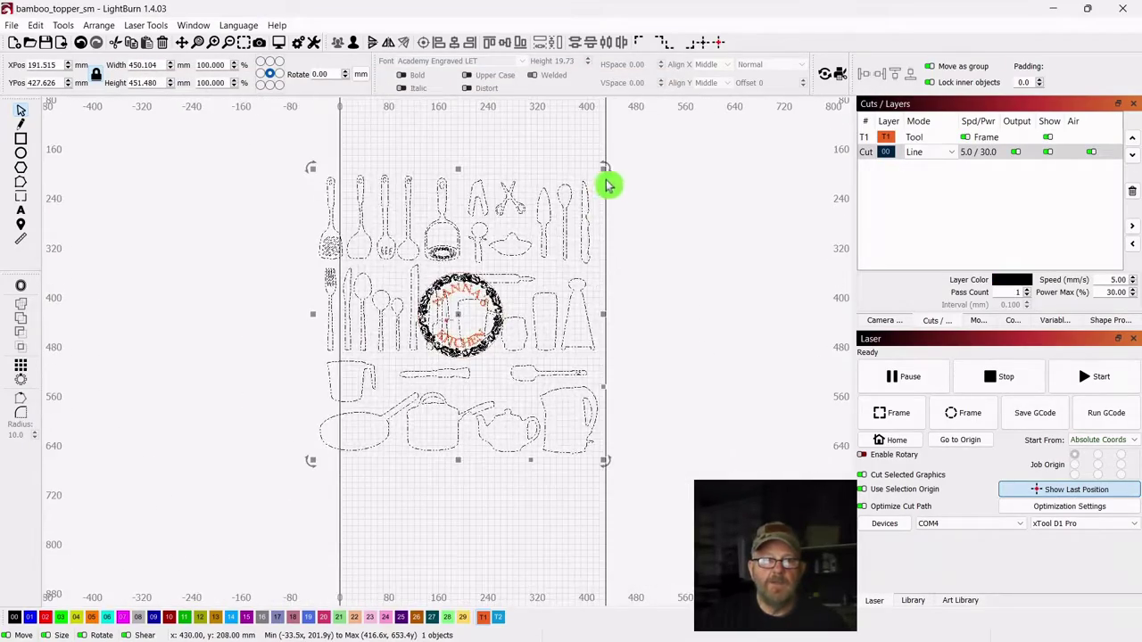
drag(605, 167, 510, 266)
click(402, 201)
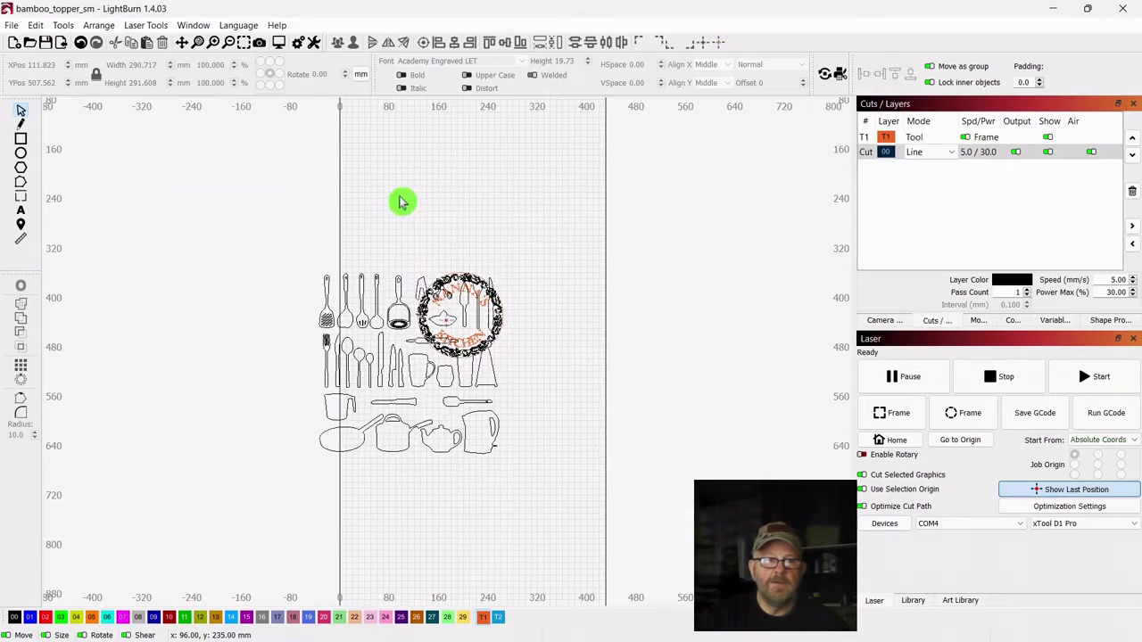
scroll(583, 266, up, 3)
mouse_move(522, 442)
mouse_down()
mouse_move(739, 306)
mouse_move(778, 311)
mouse_up()
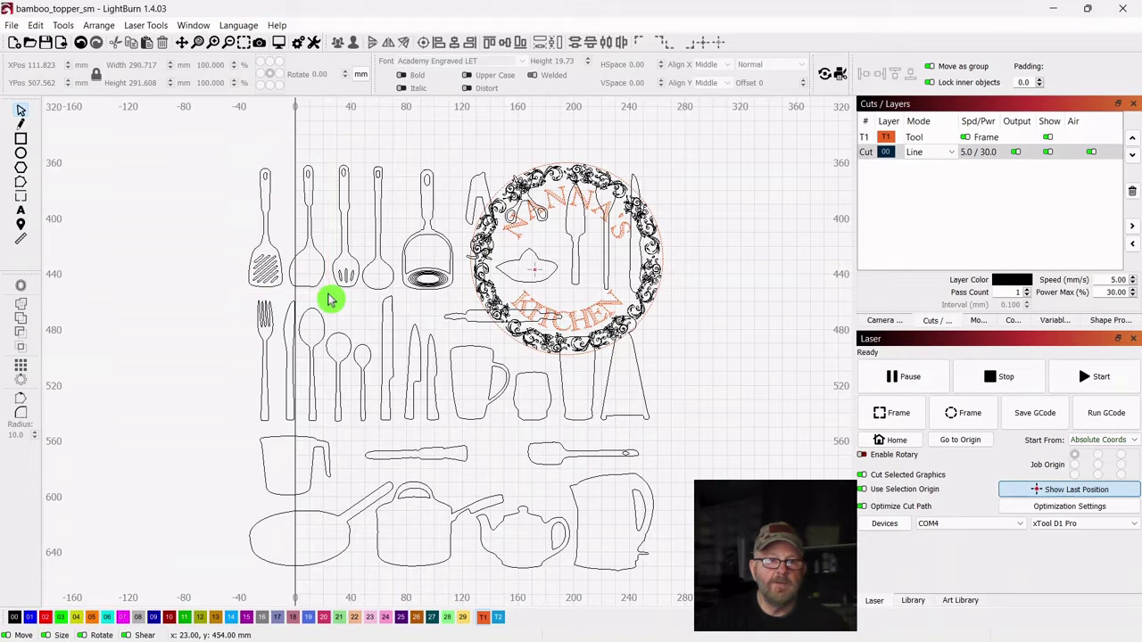
drag(309, 234, 334, 260)
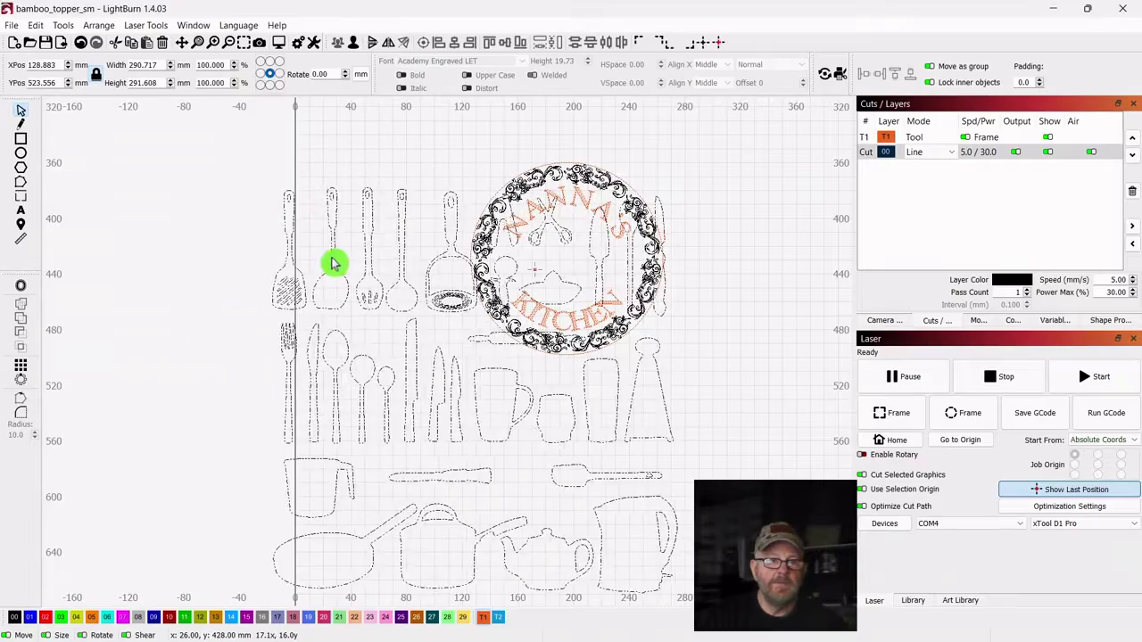
Ungroup the utensils artwork into separate shapes and move them left of the circle.
right_click(476, 393)
click(515, 521)
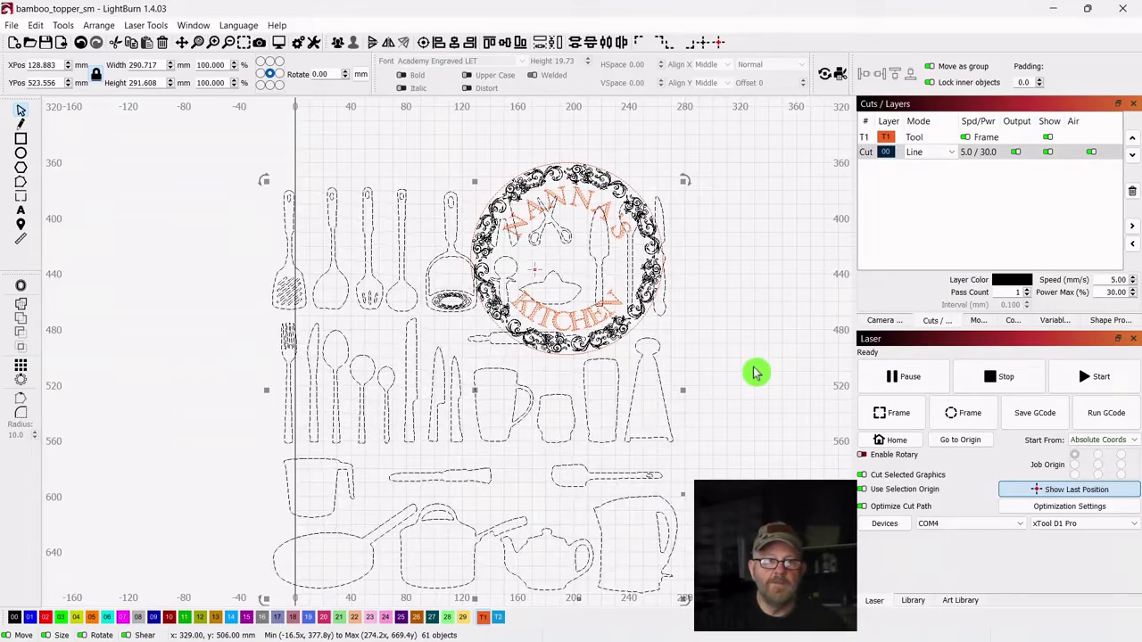
drag(470, 391, 262, 384)
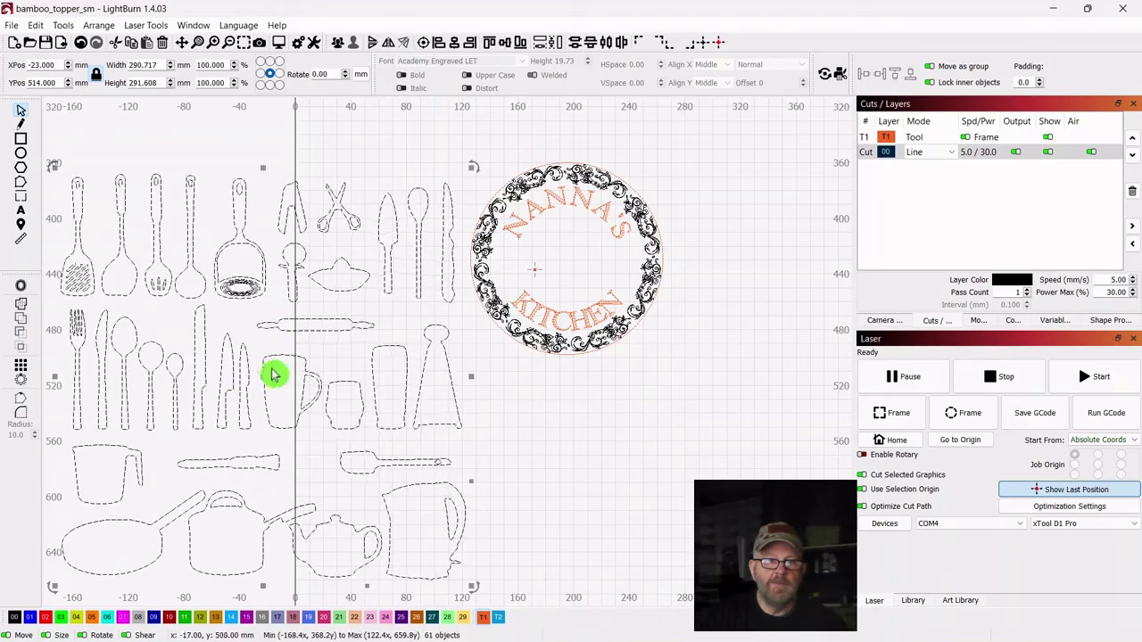
Shrink the utensil shapes to about 178 × 178 mm and reposition them beside the circle.
drag(470, 167, 314, 327)
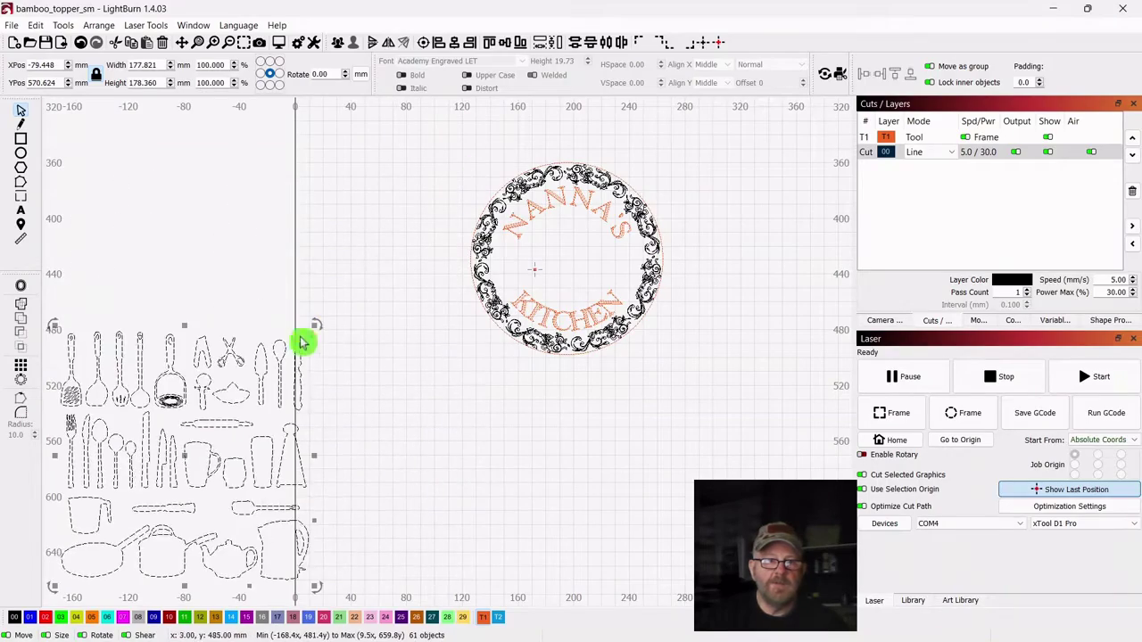
drag(186, 459, 318, 382)
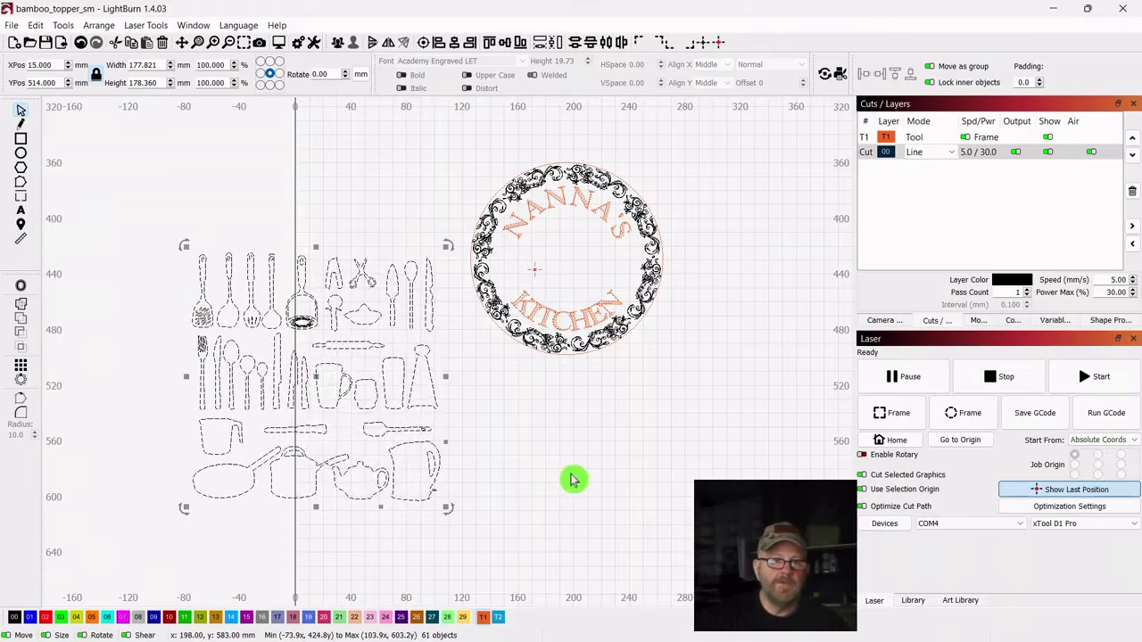
scroll(571, 476, up, 2)
drag(538, 454, 787, 477)
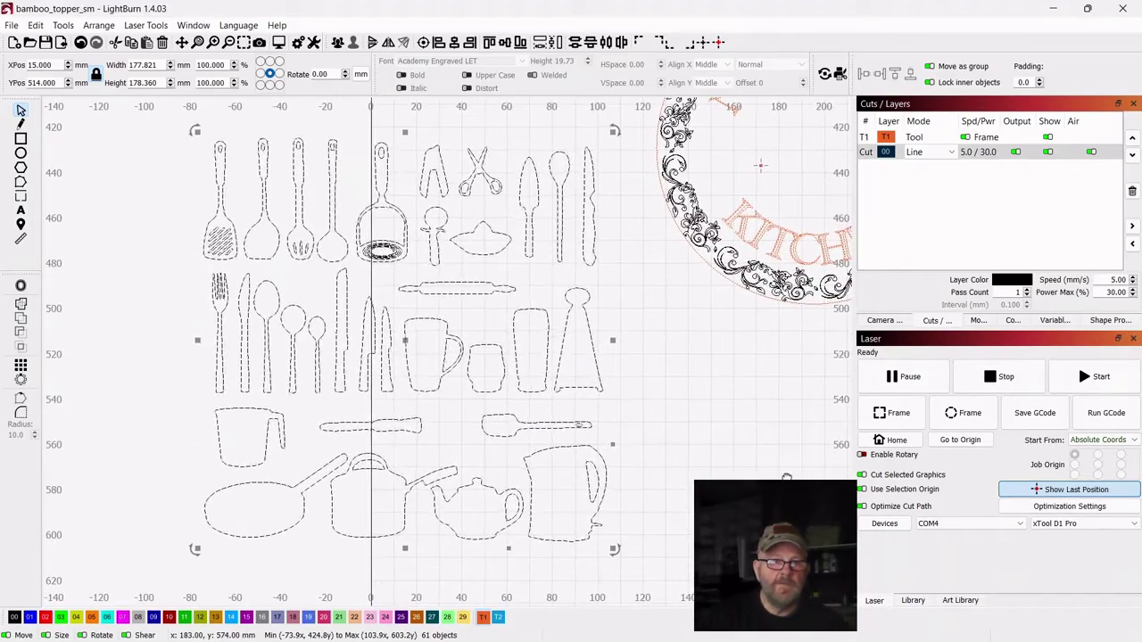
click(731, 411)
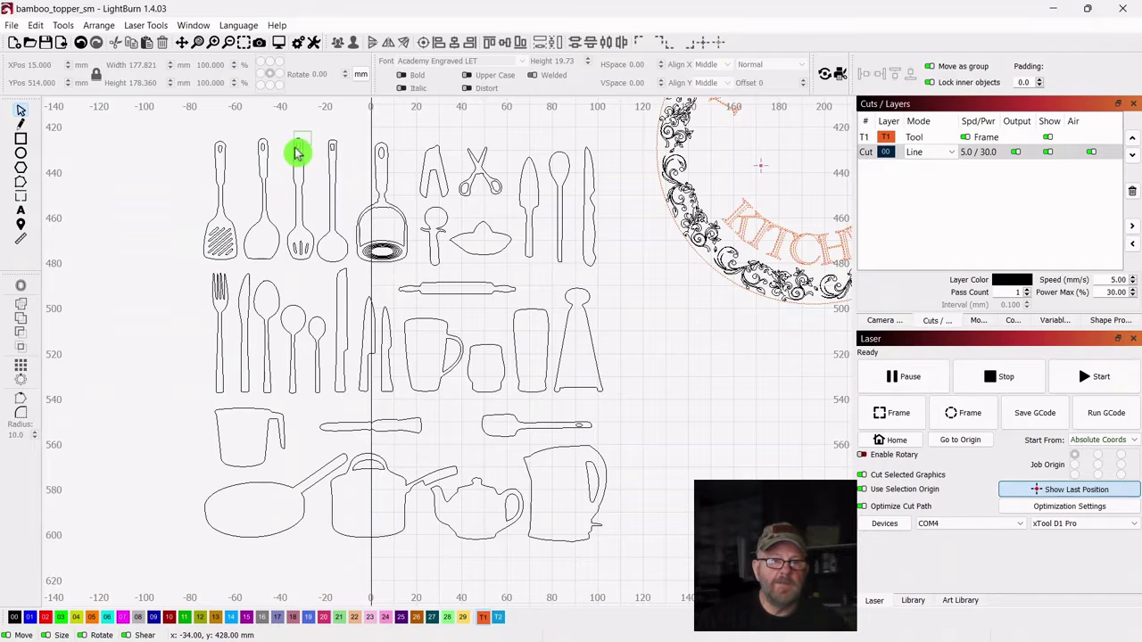
Move the slotted spoon and slotted spatula off to the right, side by side.
click(288, 267)
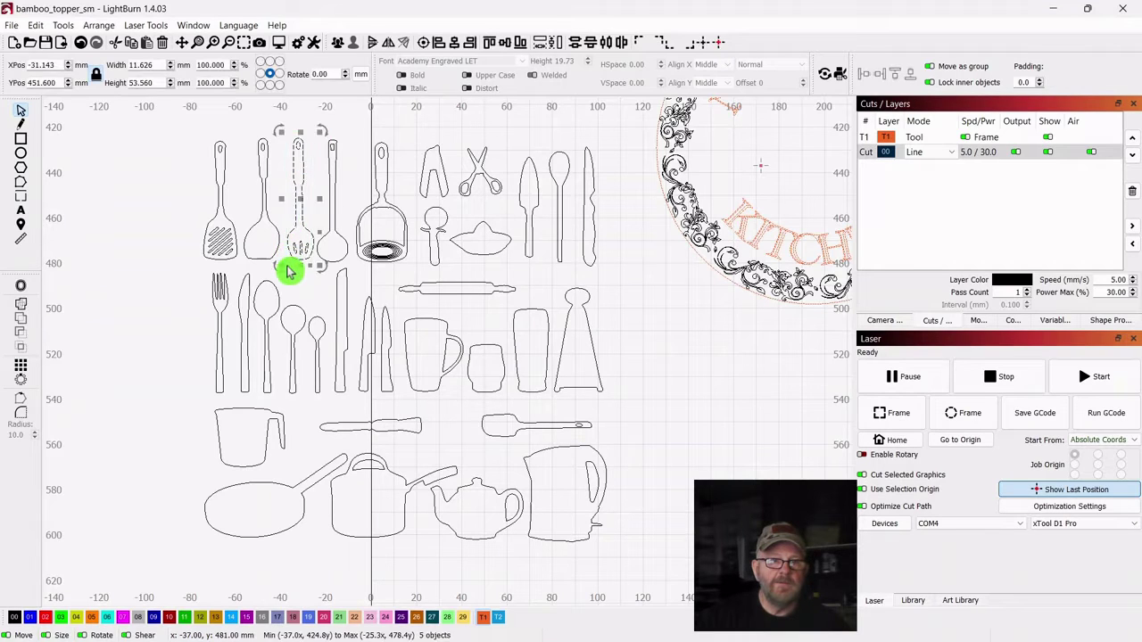
drag(297, 198, 737, 410)
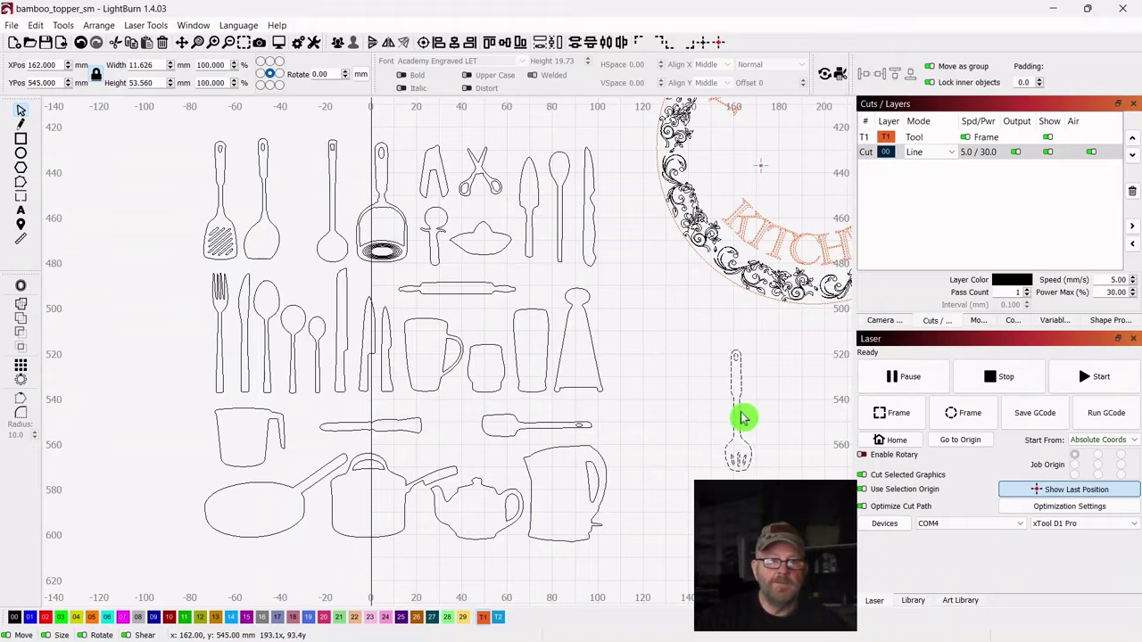
drag(239, 147, 185, 250)
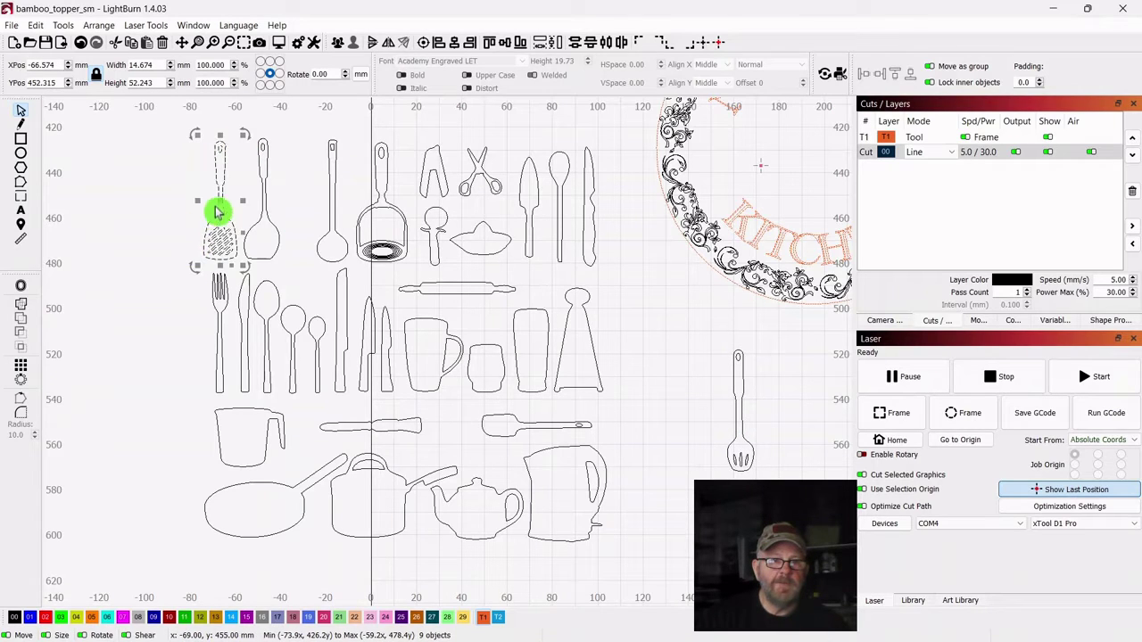
drag(219, 201, 708, 449)
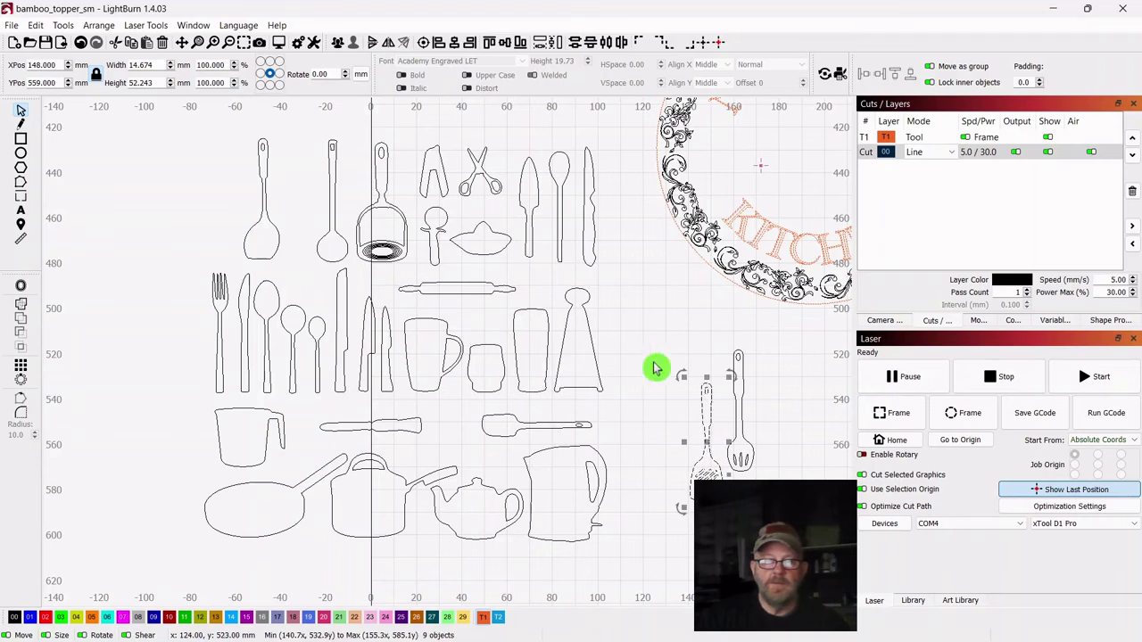
click(646, 312)
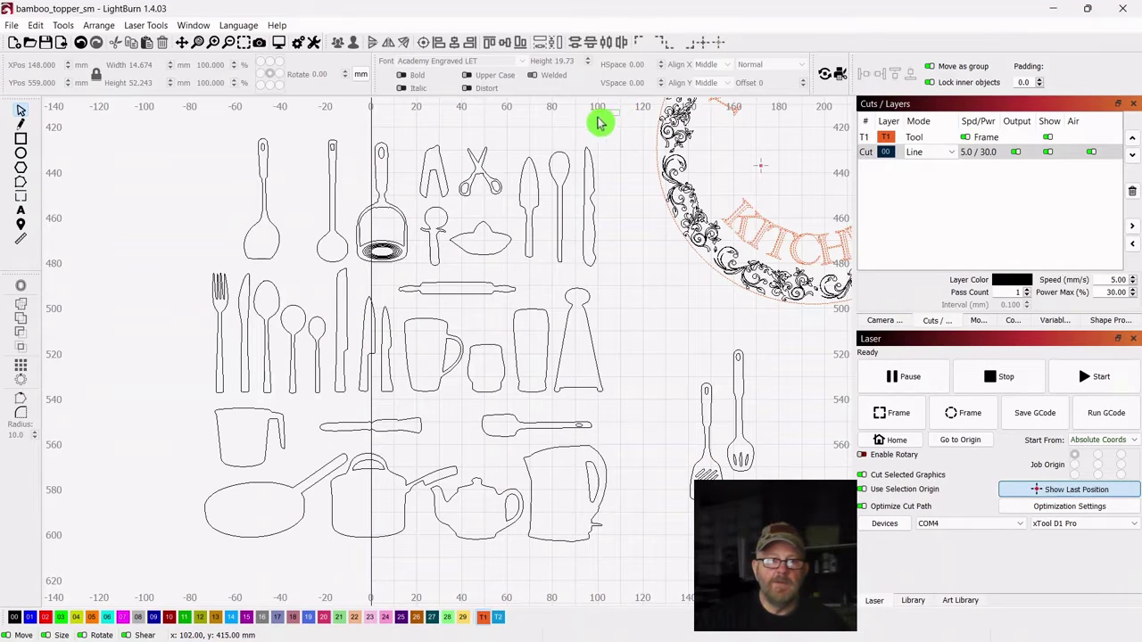
Delete the 47 remaining unwanted utensil outlines.
drag(620, 109, 176, 571)
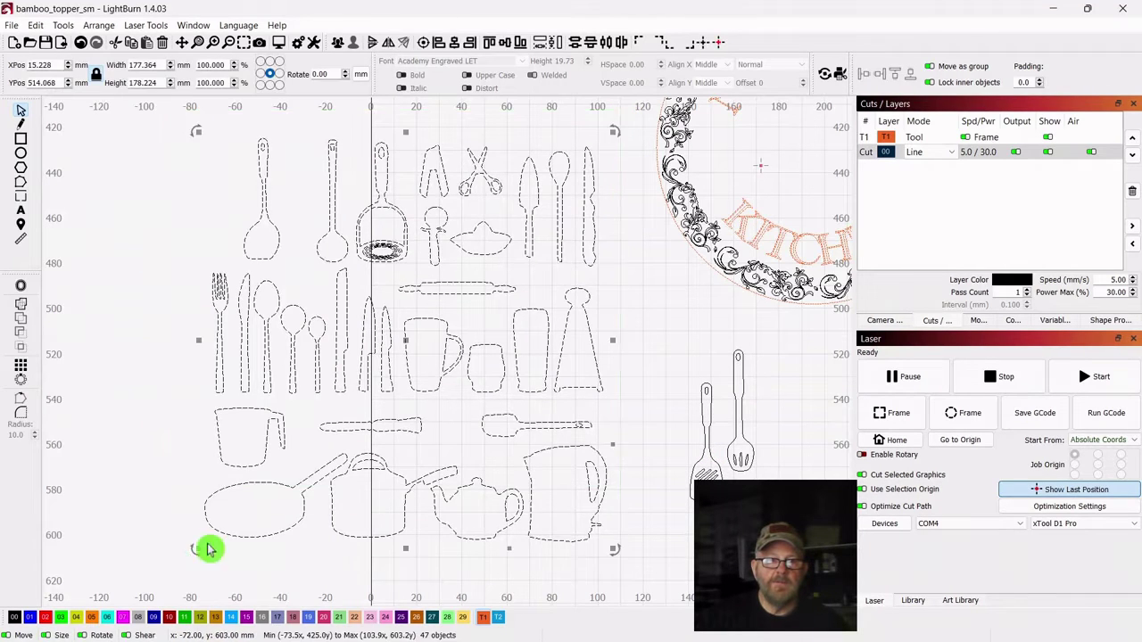
right_click(406, 345)
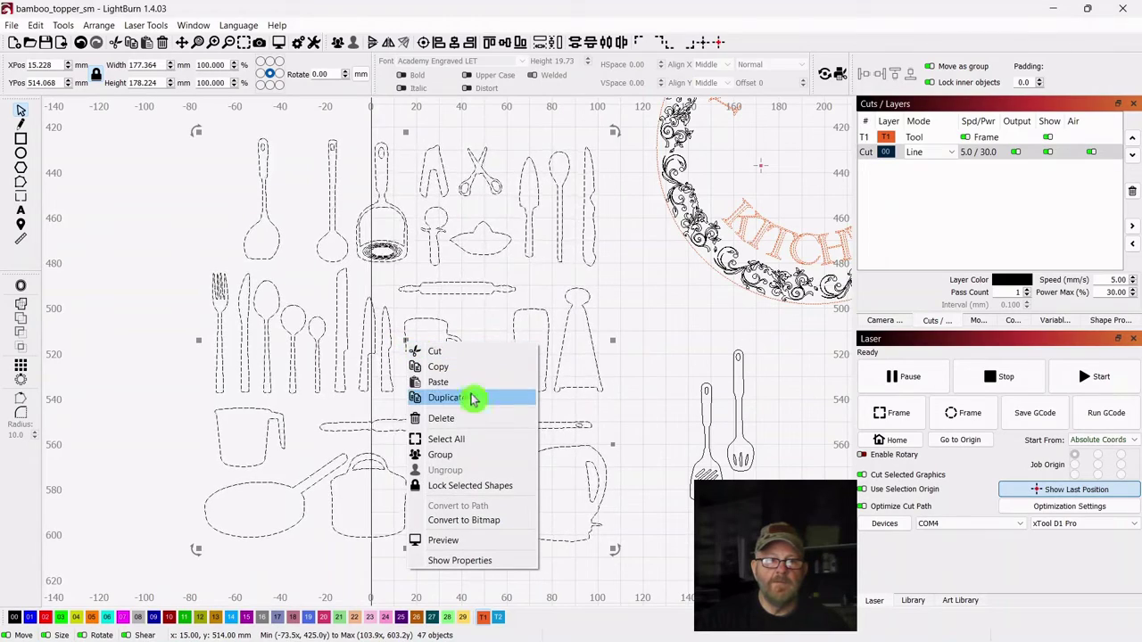
click(450, 420)
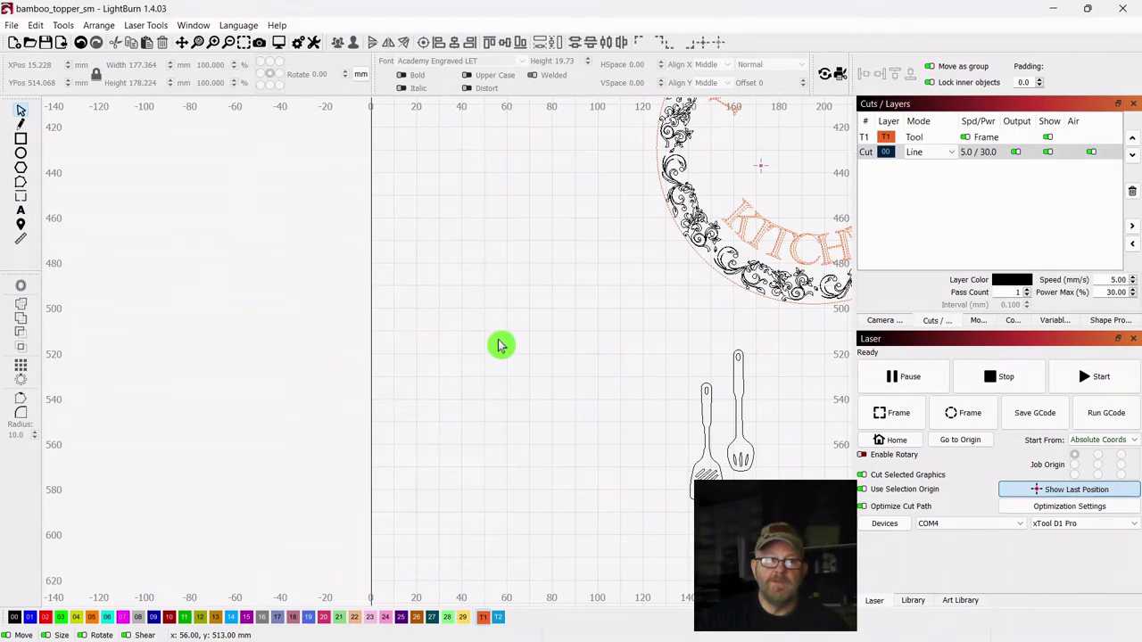
drag(527, 310, 252, 367)
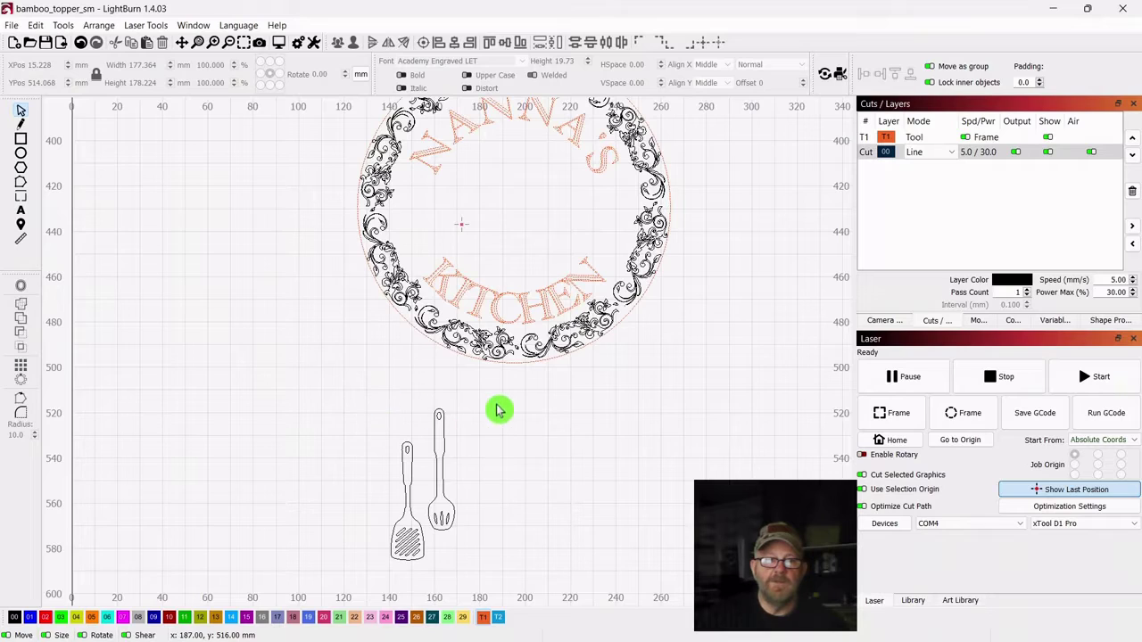
drag(497, 407, 372, 553)
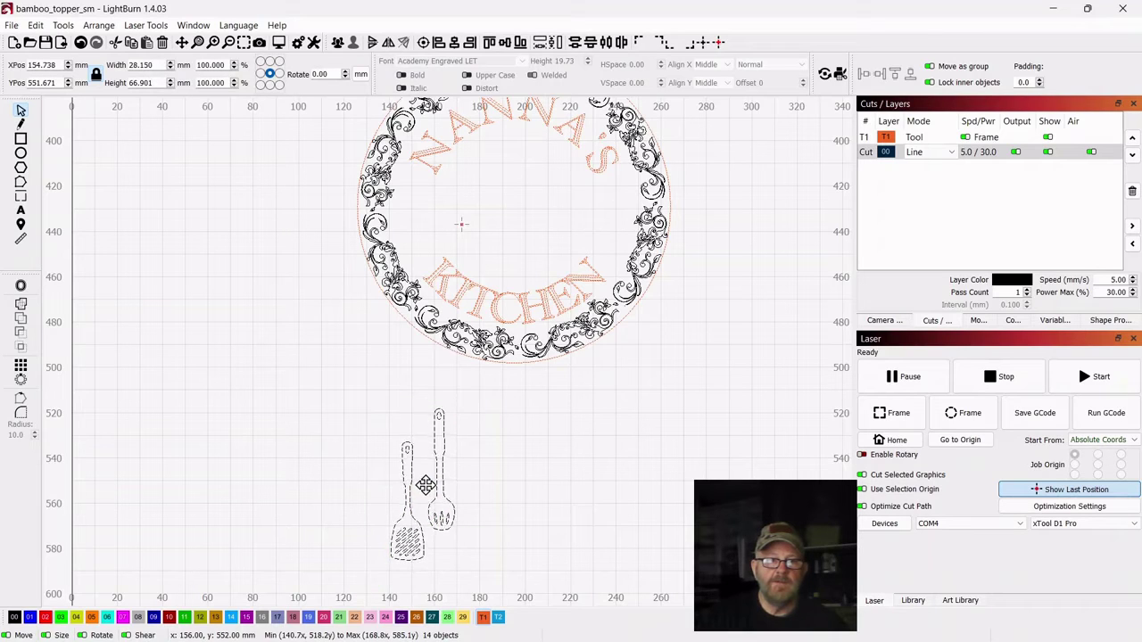
drag(426, 492, 245, 286)
scroll(661, 441, down, 1)
drag(657, 428, 659, 480)
scroll(658, 480, up, 1)
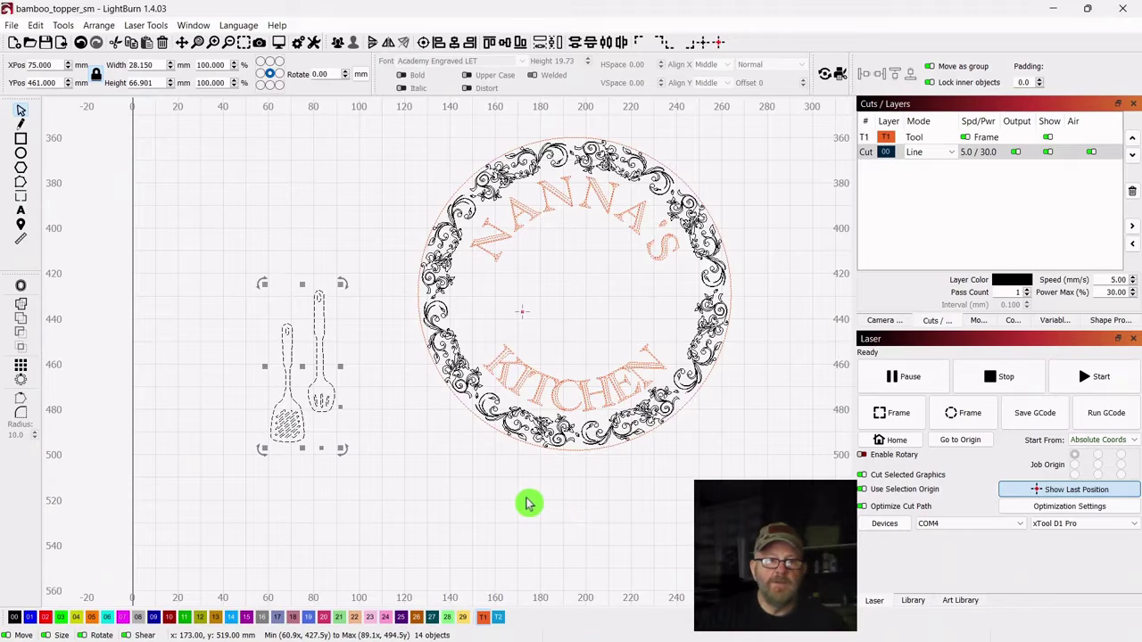
click(477, 494)
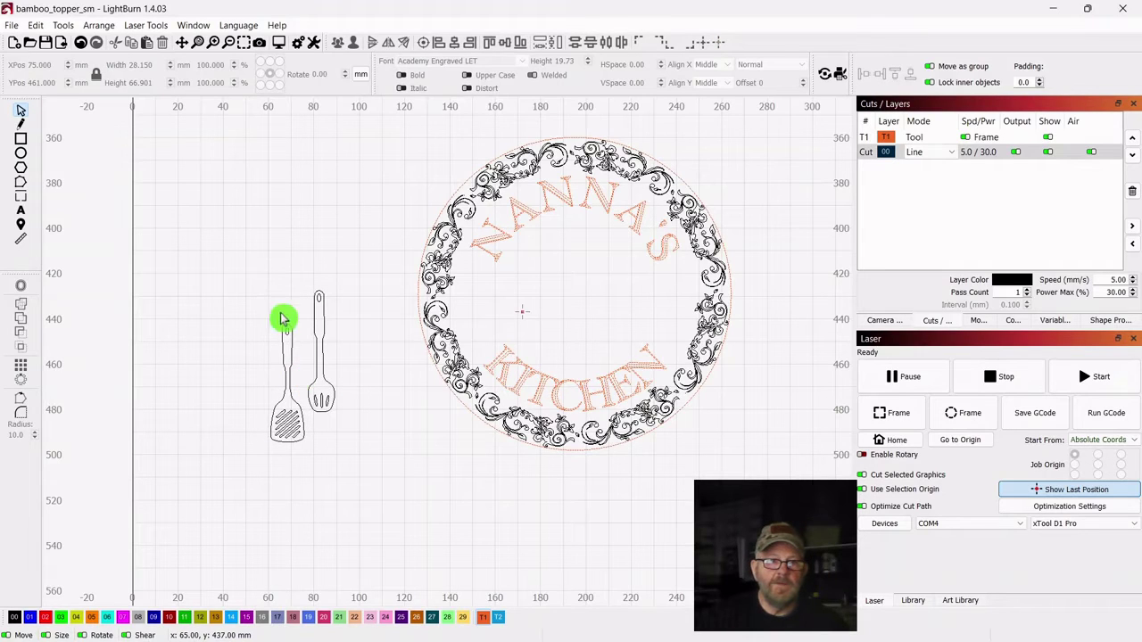
click(264, 440)
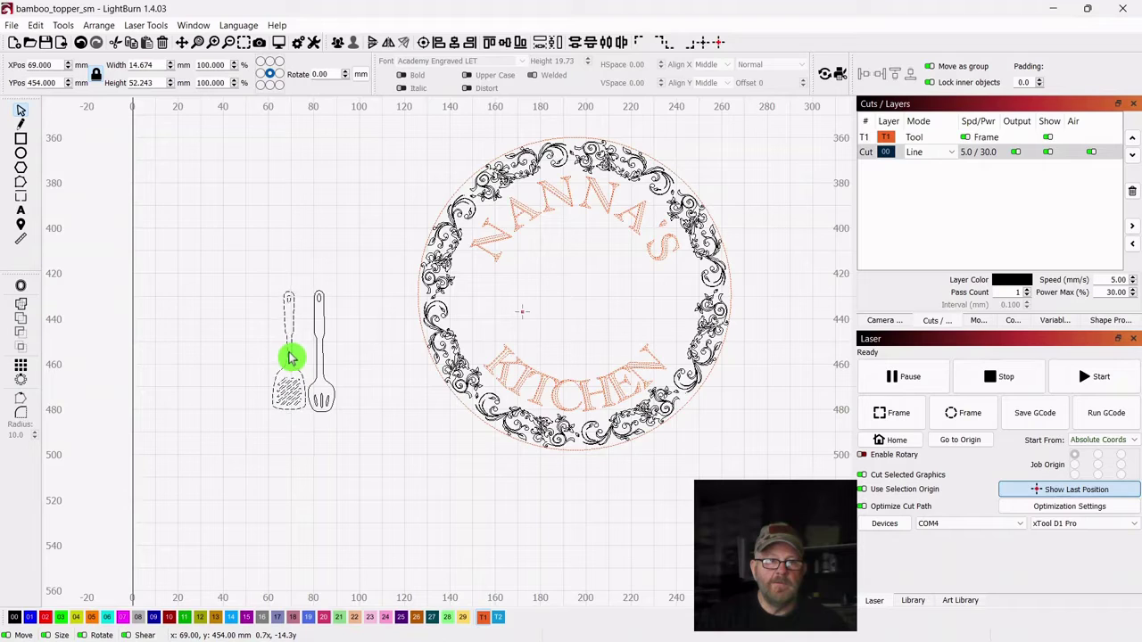
Tilt the spatula about 31.8 degrees and slide it across the spoon.
drag(290, 357, 289, 356)
drag(262, 284, 234, 317)
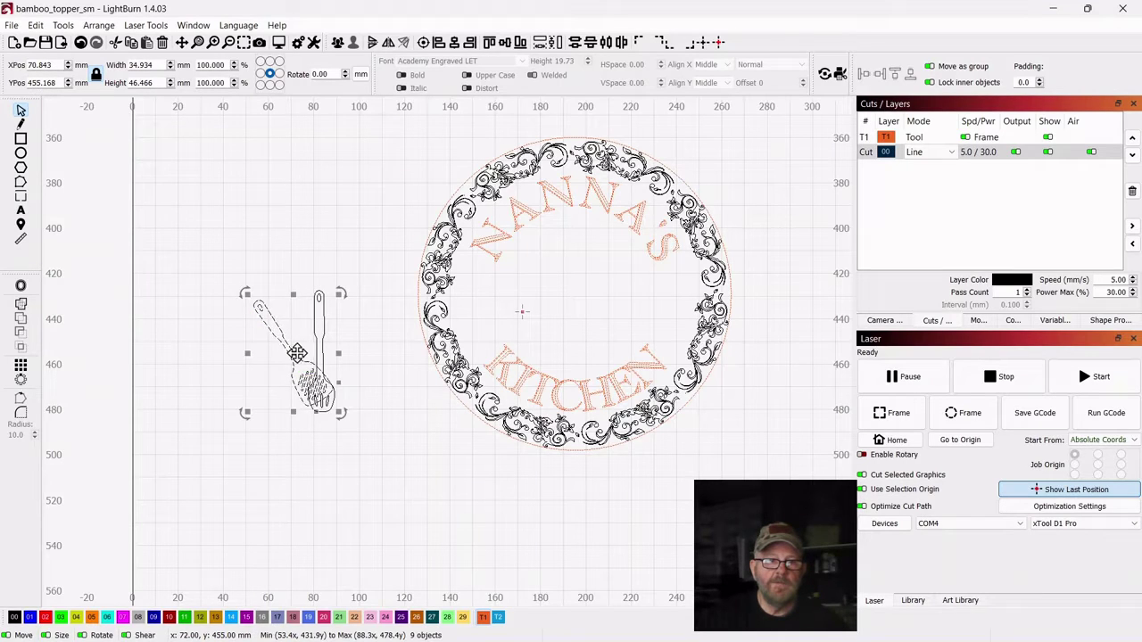
drag(296, 352, 332, 357)
click(336, 421)
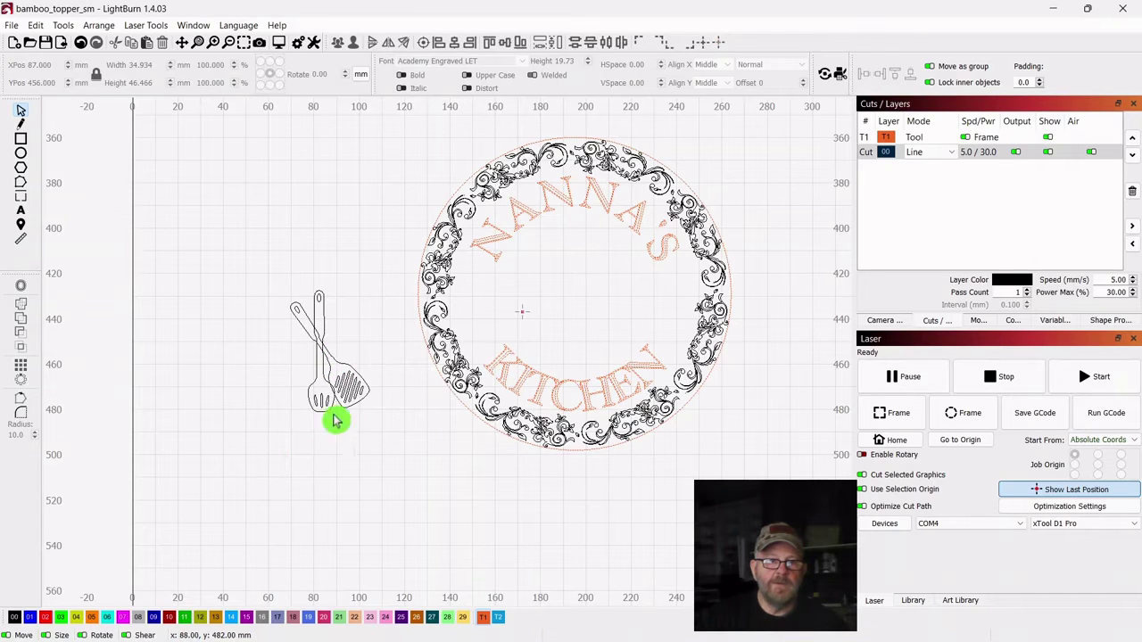
click(327, 399)
click(329, 485)
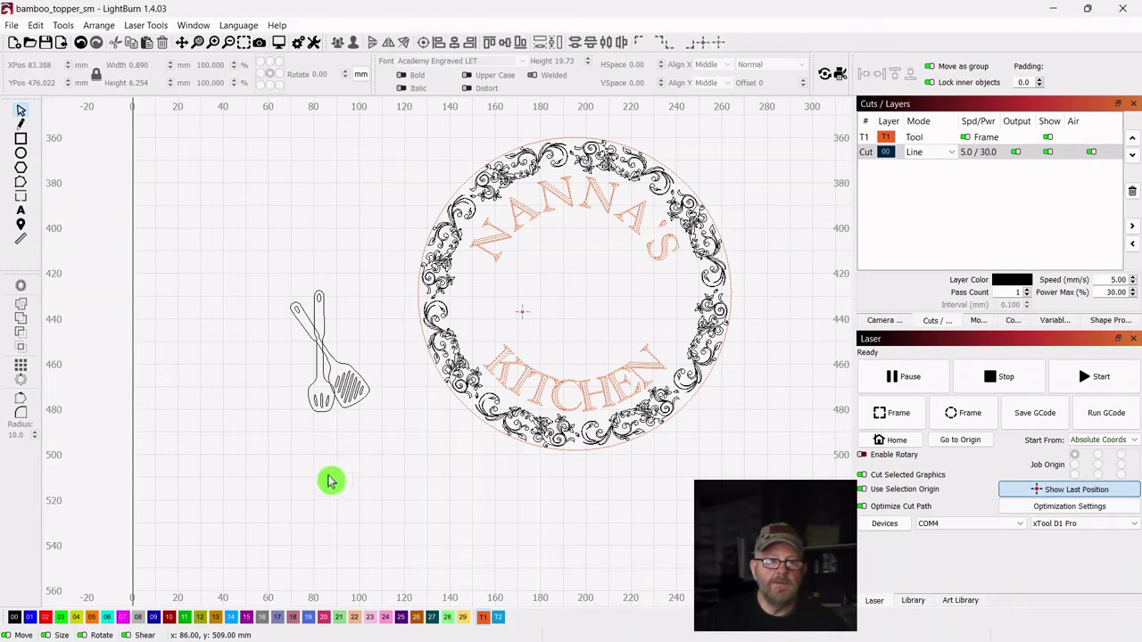
Undo the spatula's move and tilt, returning both utensils upright in their earlier positions.
click(329, 355)
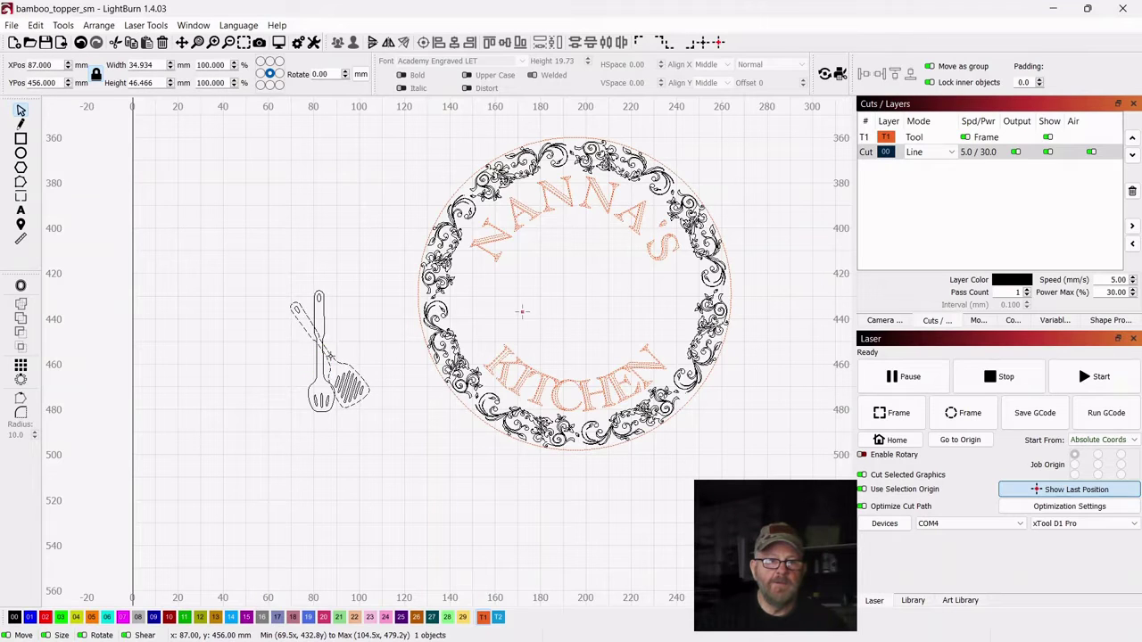
drag(329, 355, 423, 420)
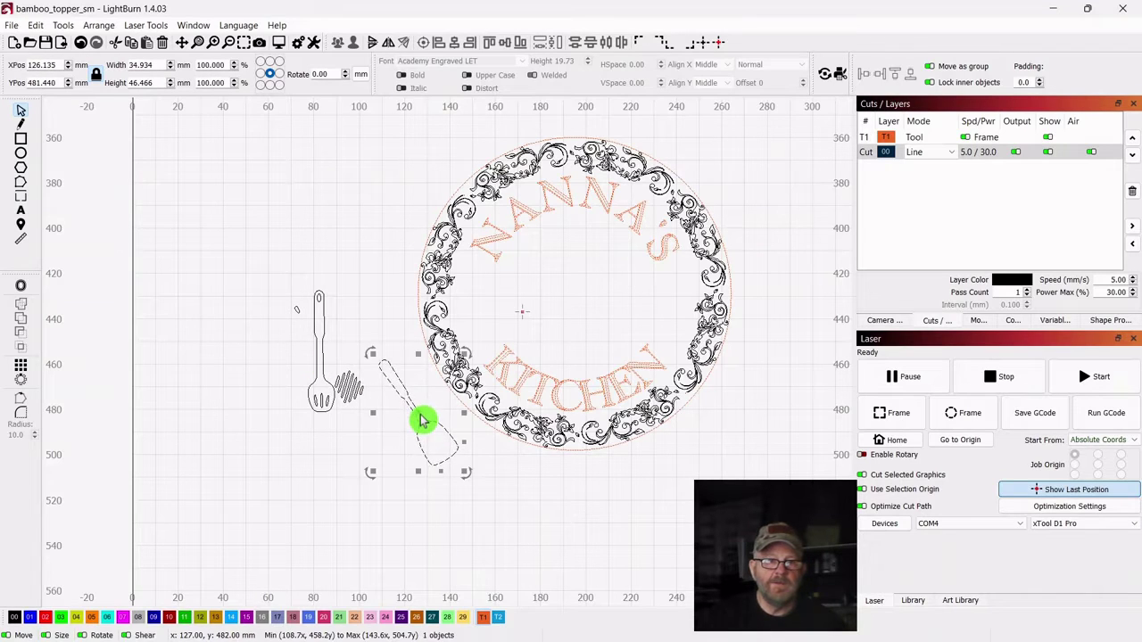
key(ctrl+z)
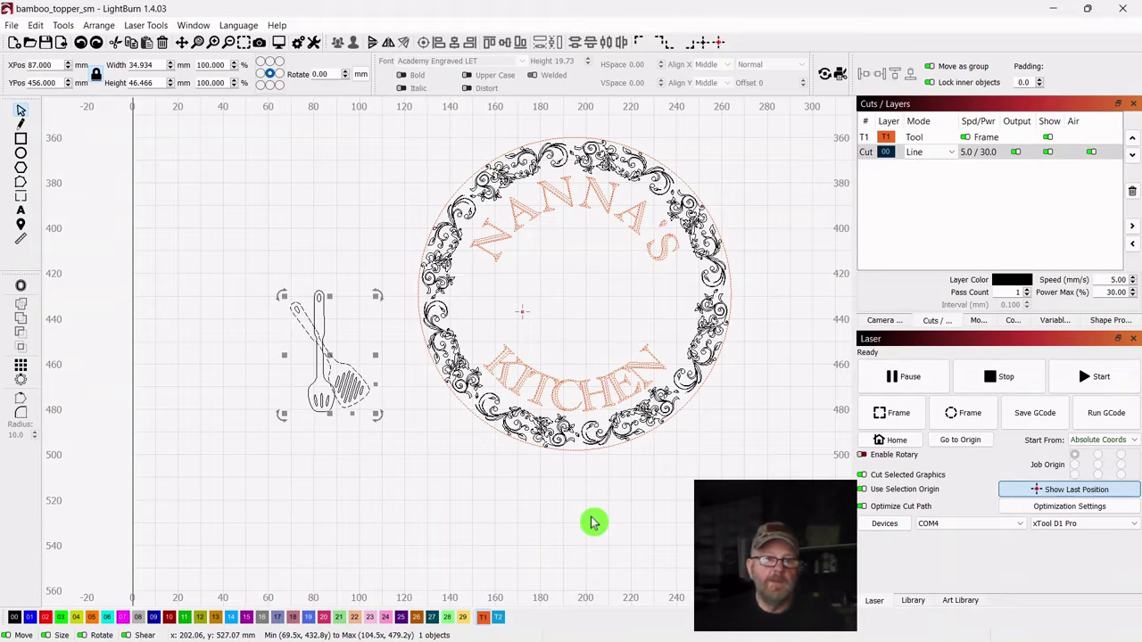
key(Escape)
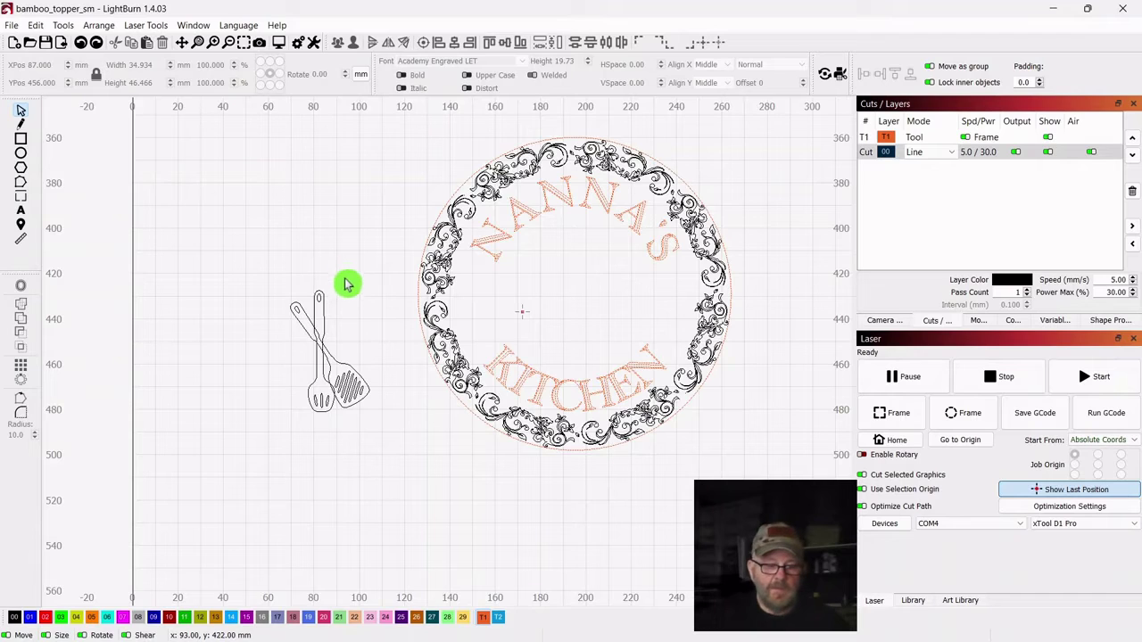
key(ctrl+z)
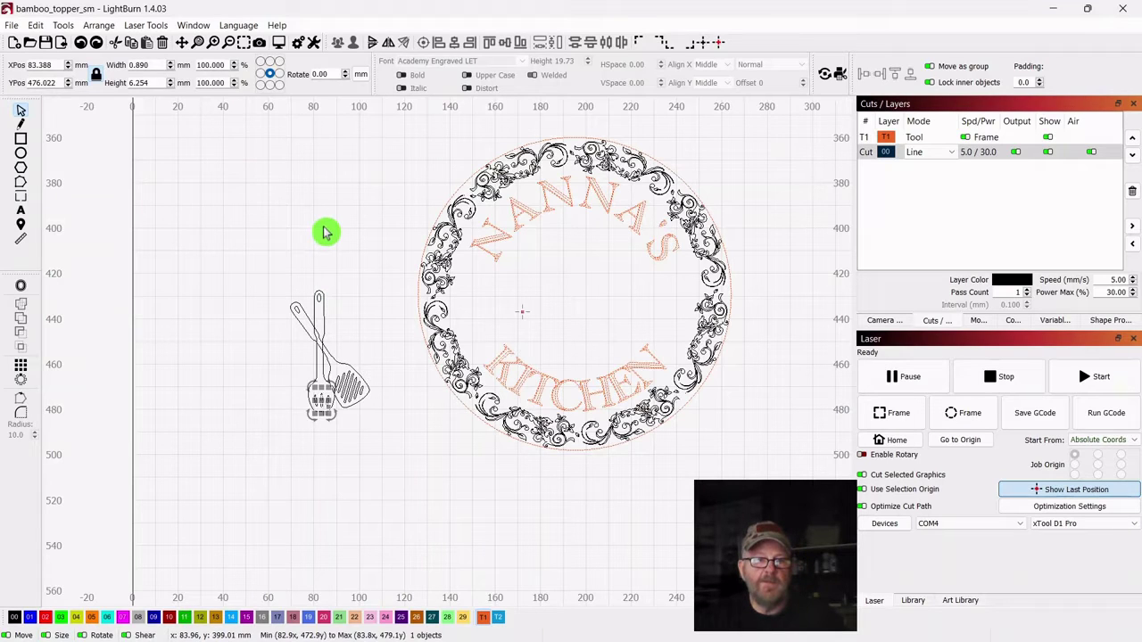
key(ctrl+z)
key(ctrl+z)
key(ctrl+z)
key(ctrl+z)
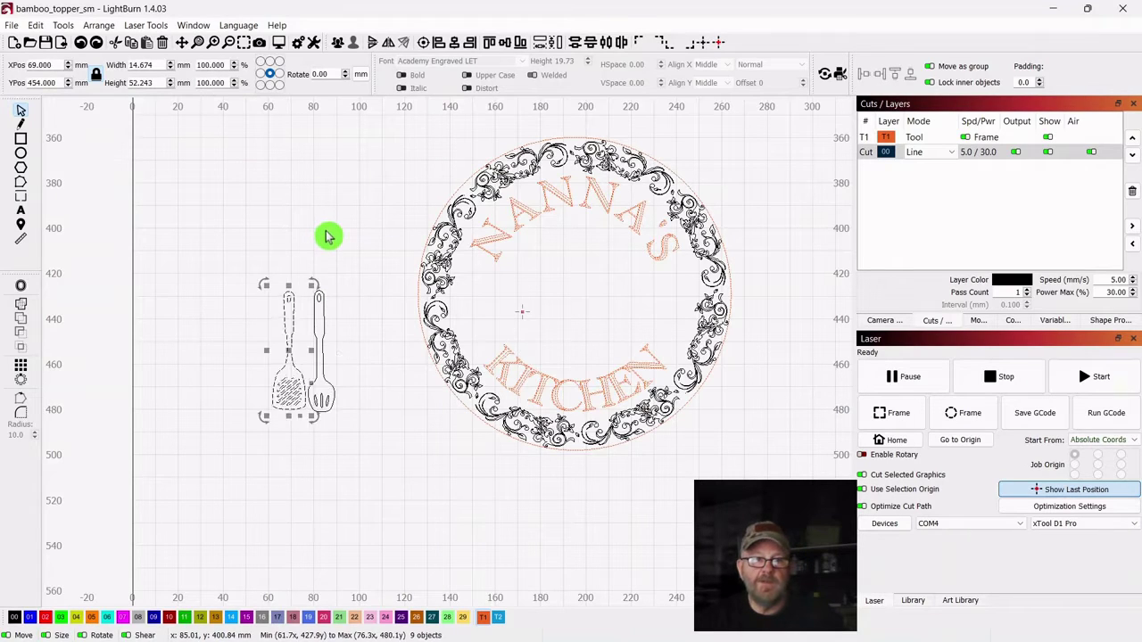
key(ctrl+z)
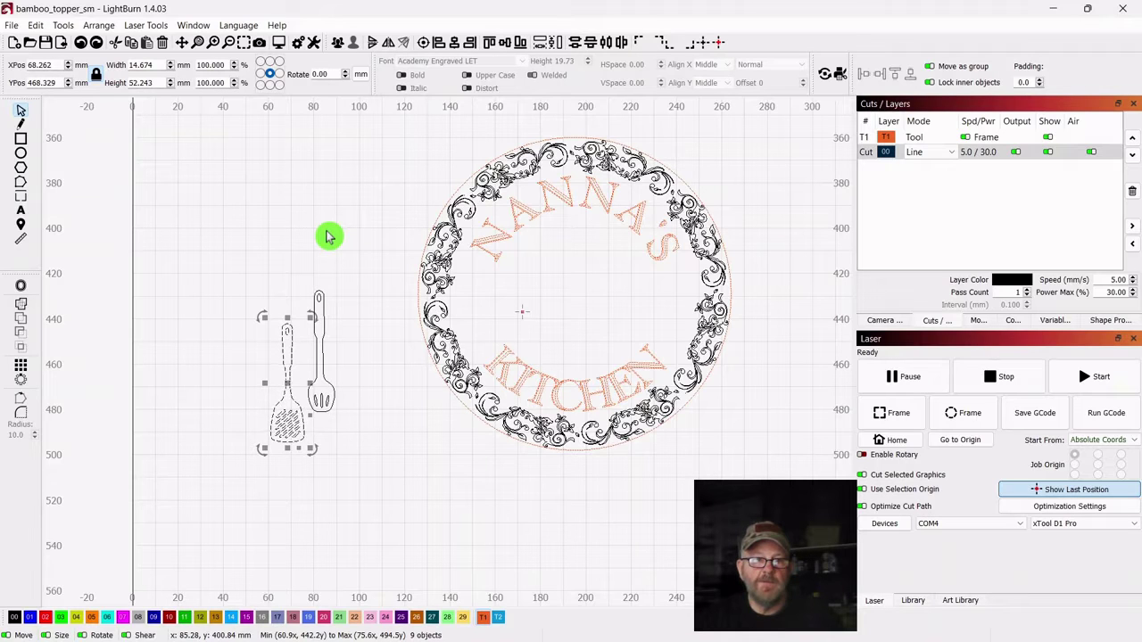
Group the slotted spoon's pieces into one object, and the spatula's pieces into another.
click(329, 237)
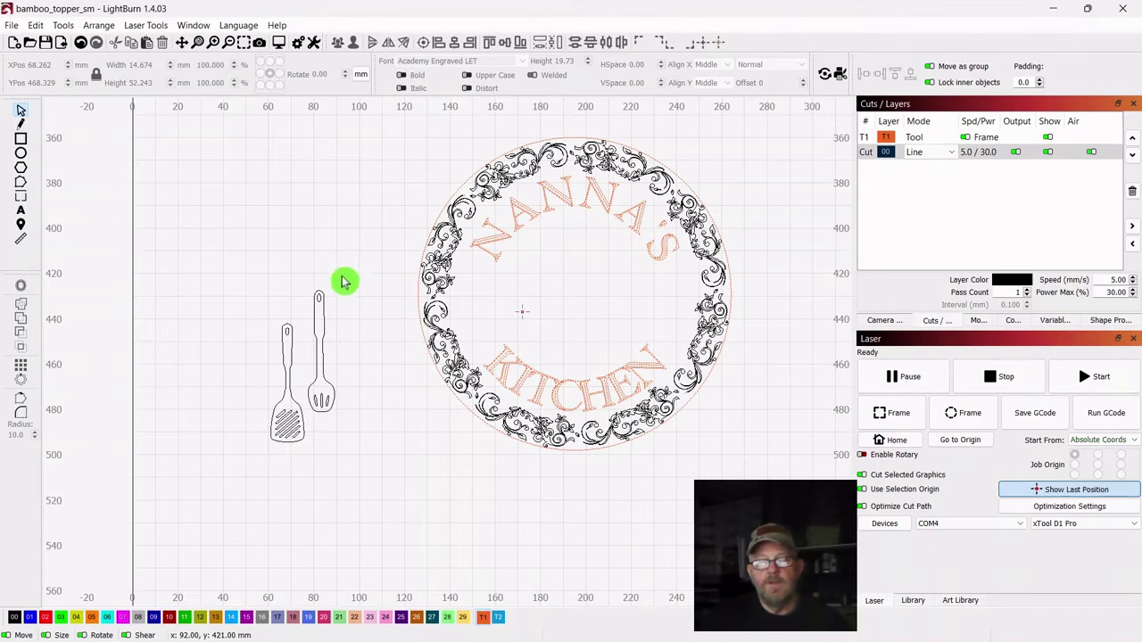
drag(347, 287, 306, 416)
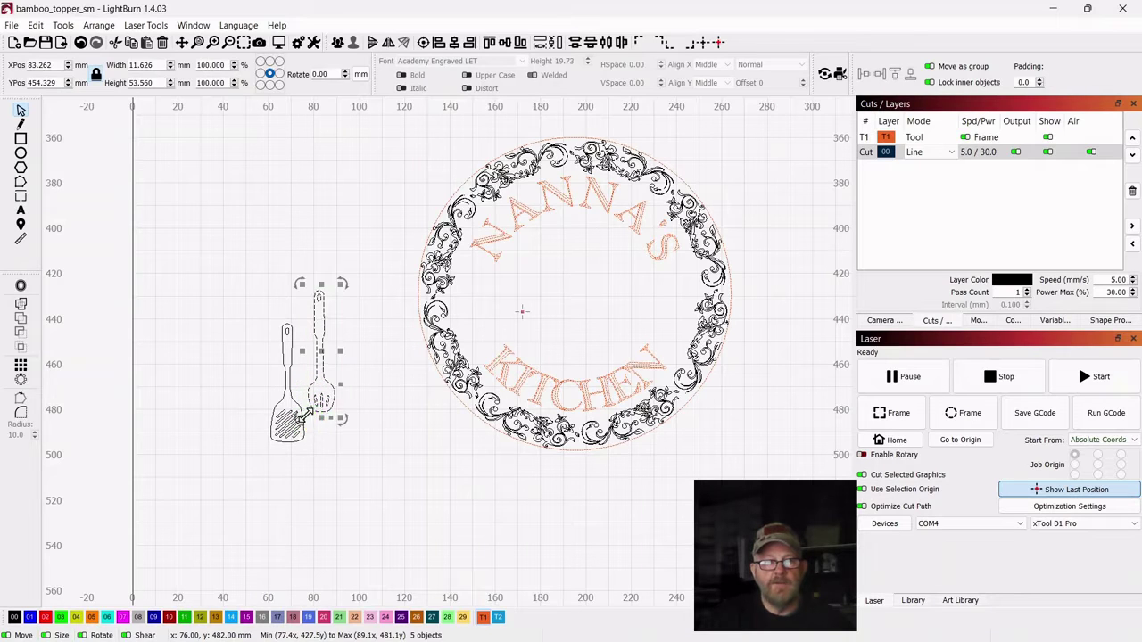
right_click(321, 350)
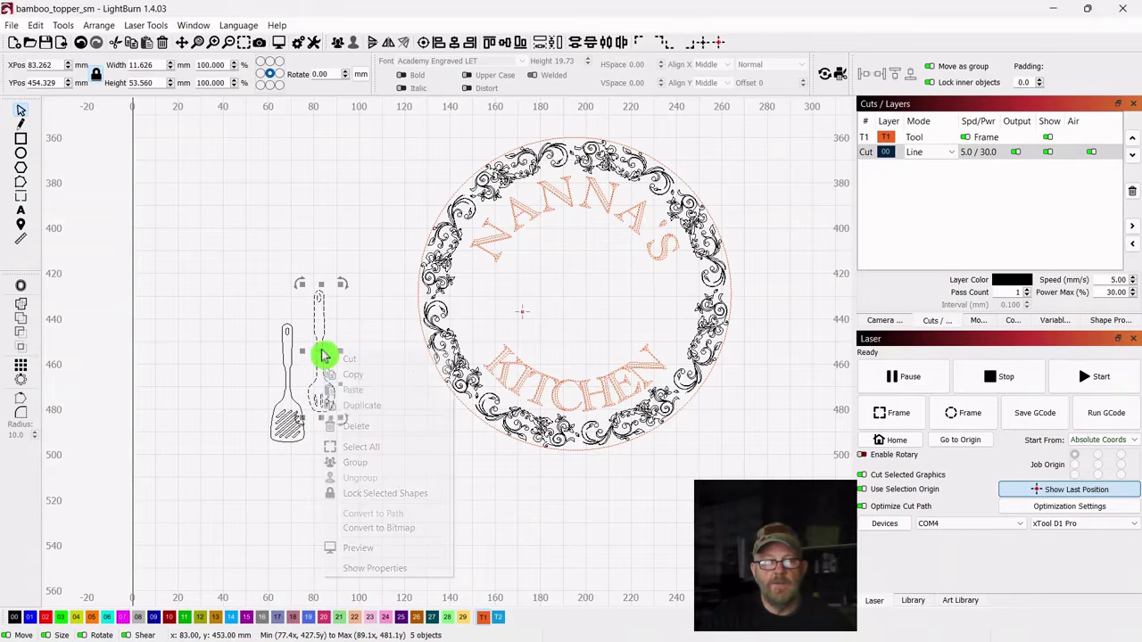
click(363, 466)
click(398, 462)
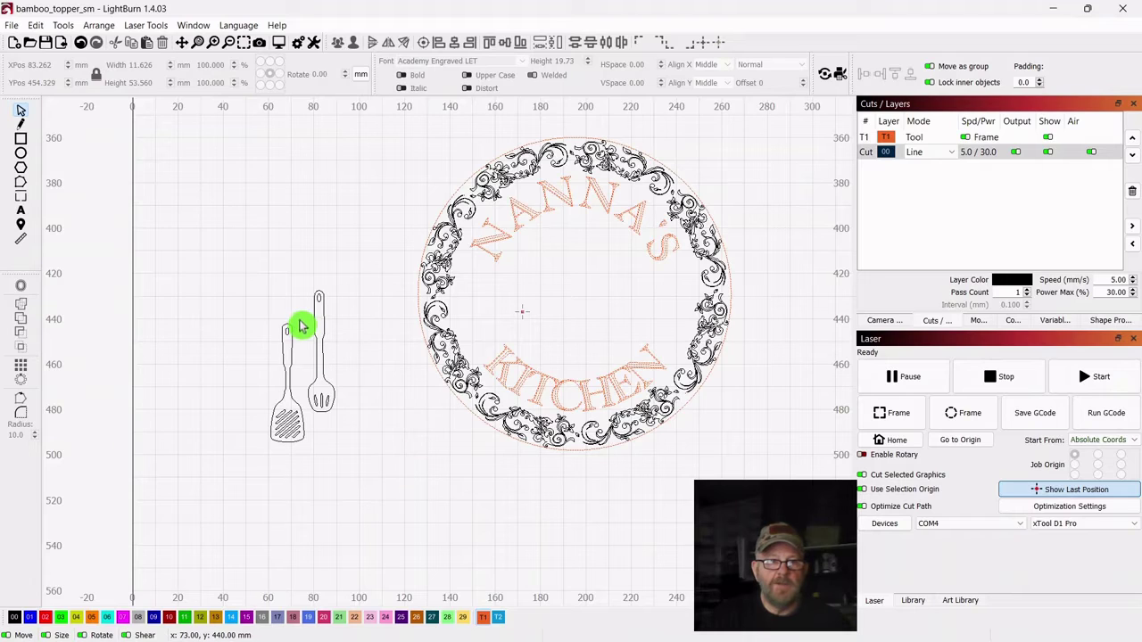
drag(267, 334, 263, 453)
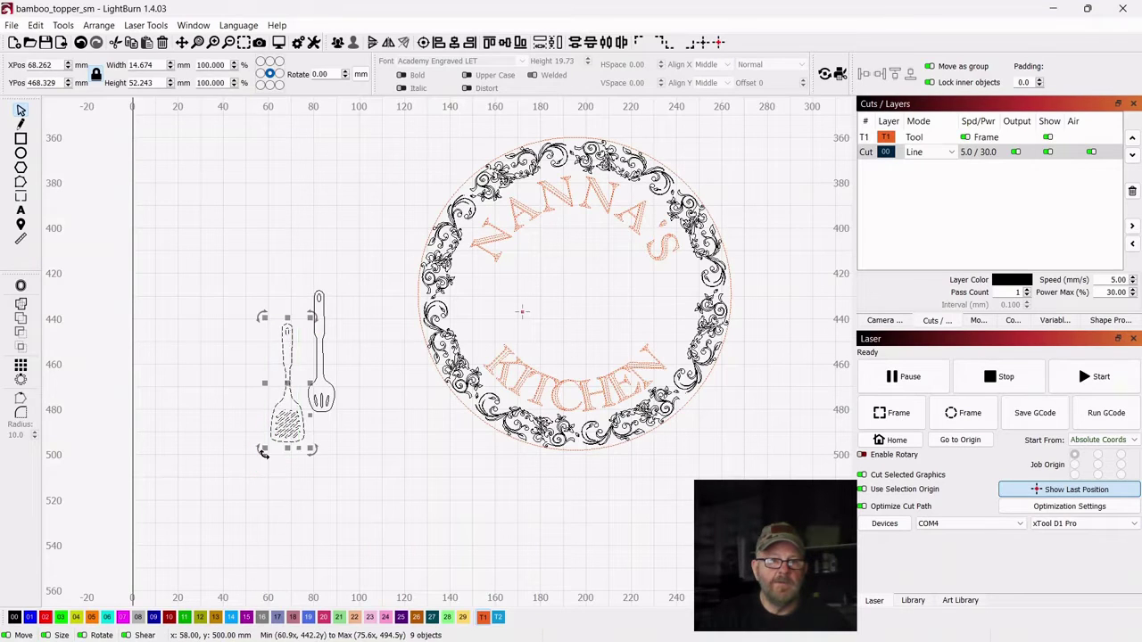
right_click(289, 384)
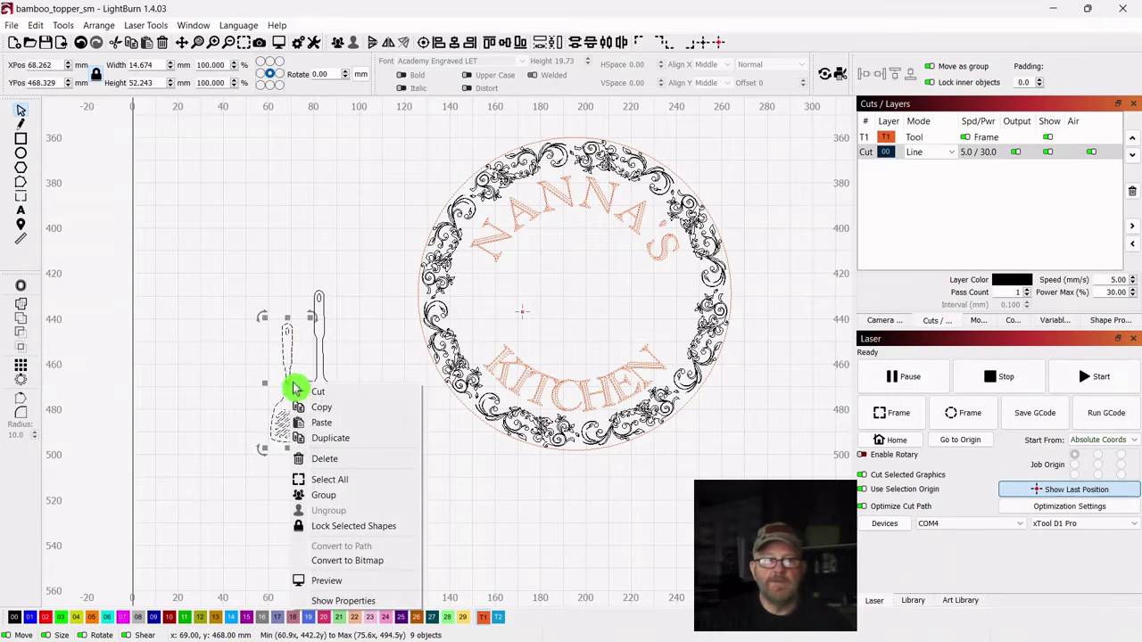
click(328, 496)
click(402, 469)
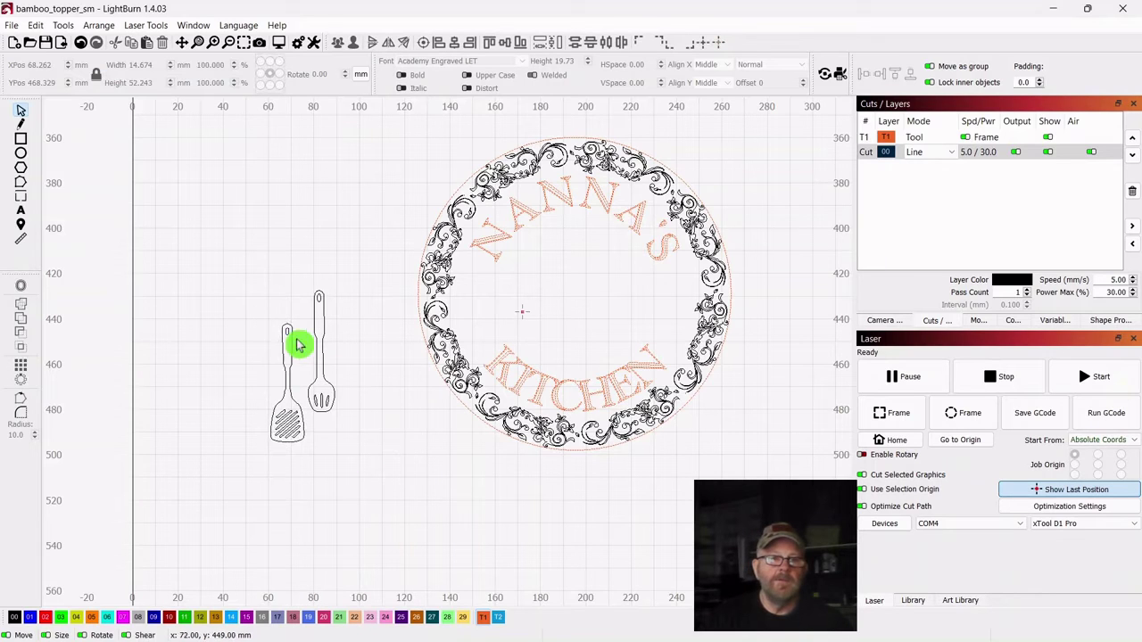
Move the grouped spatula aside and tilt the slotted spoon about -37.7 degrees.
click(279, 439)
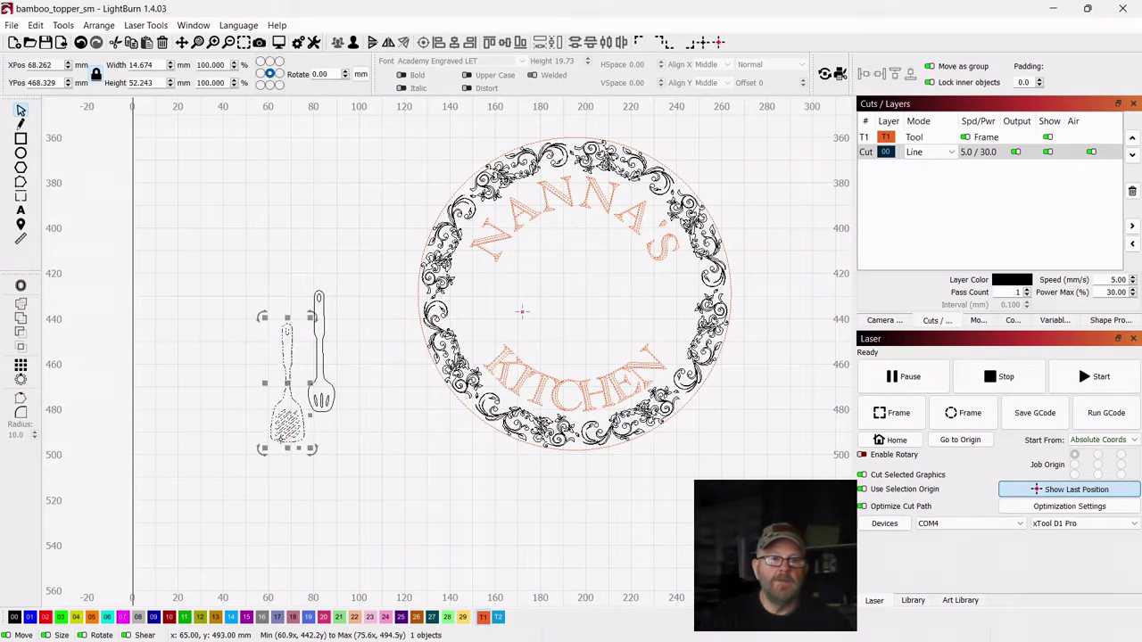
drag(285, 381, 228, 375)
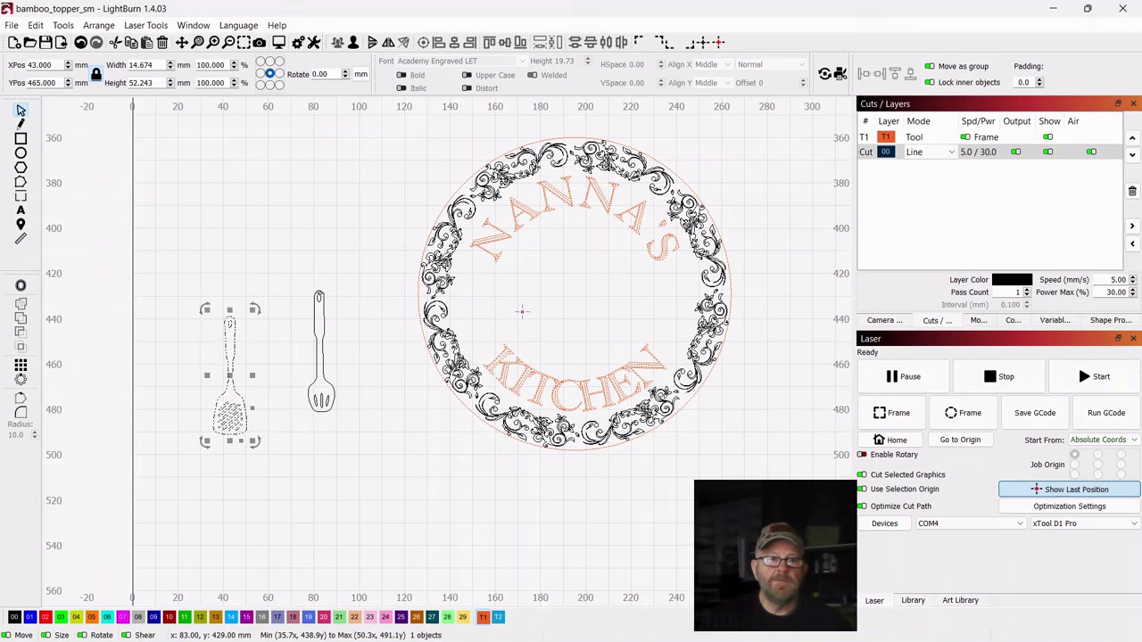
drag(336, 286, 298, 437)
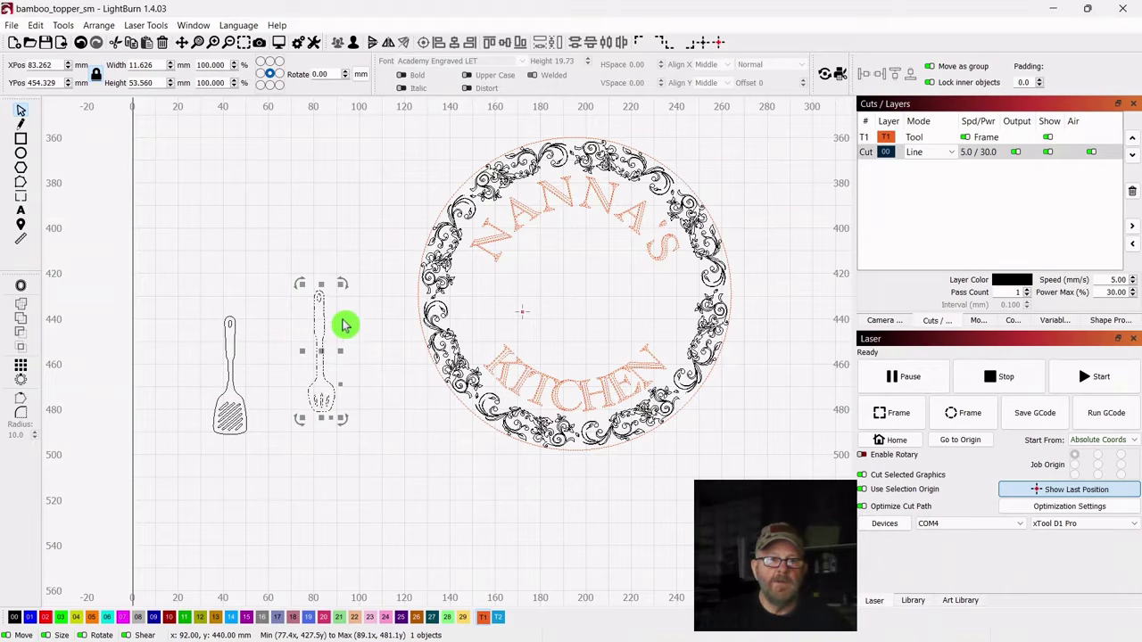
drag(343, 282, 366, 329)
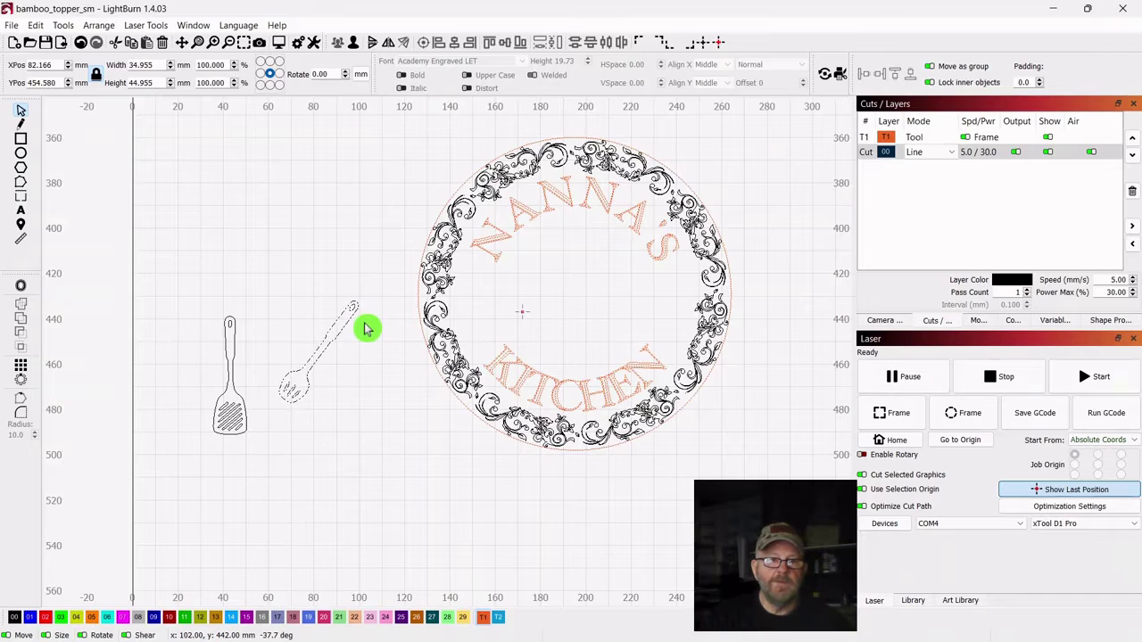
click(254, 299)
Tilt the spatula about 25.6 degrees and slide it over the spoon to form an X.
click(225, 331)
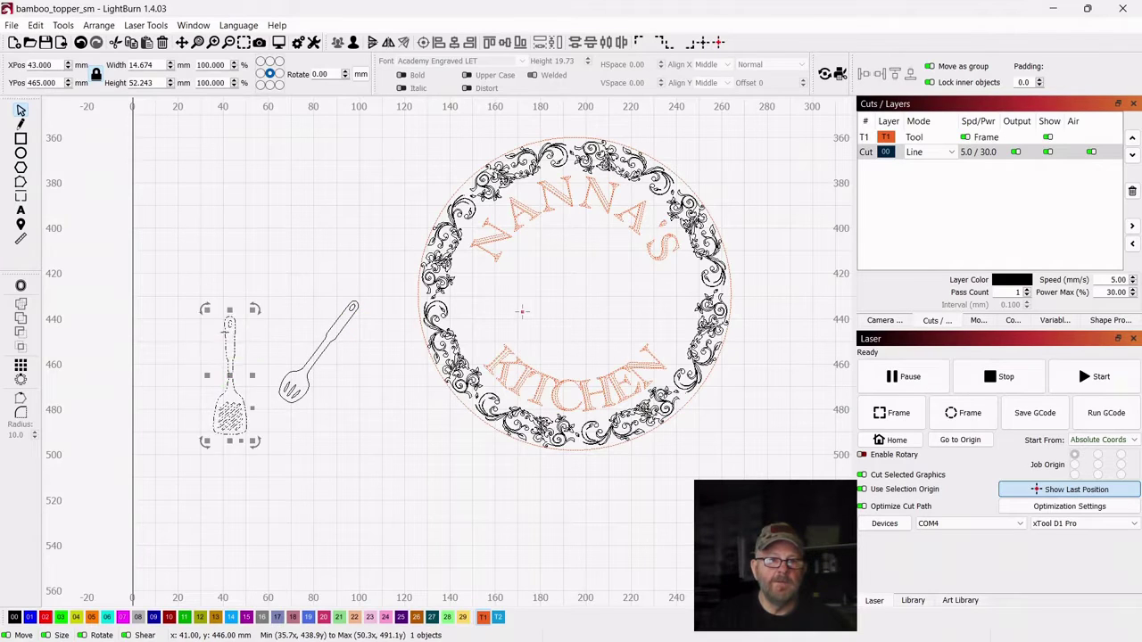
drag(205, 309, 177, 353)
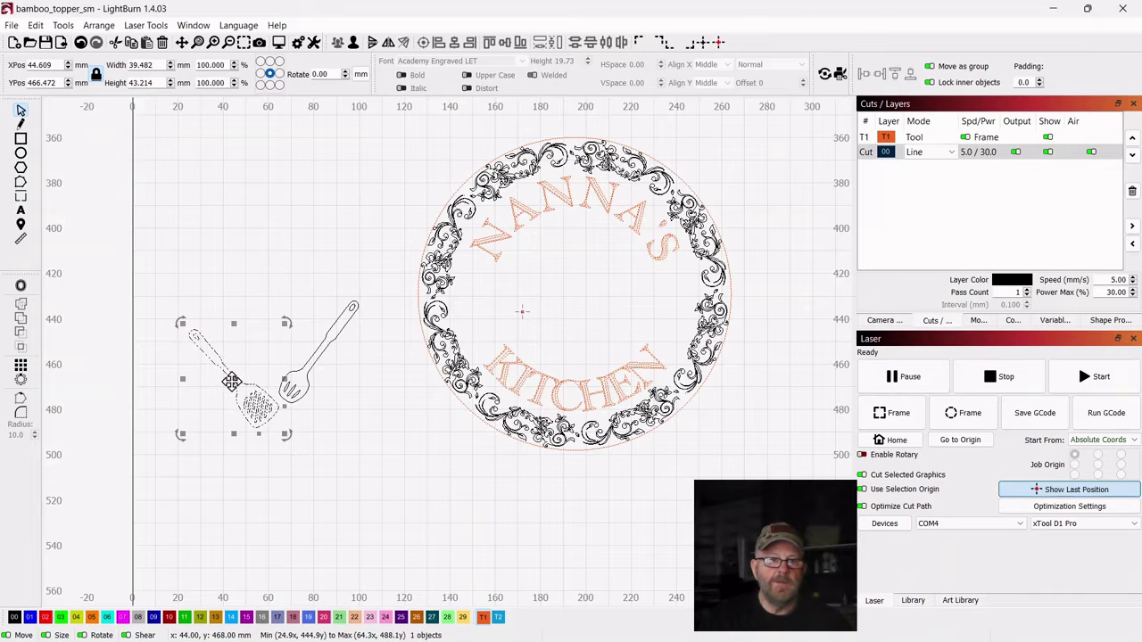
drag(231, 381, 332, 362)
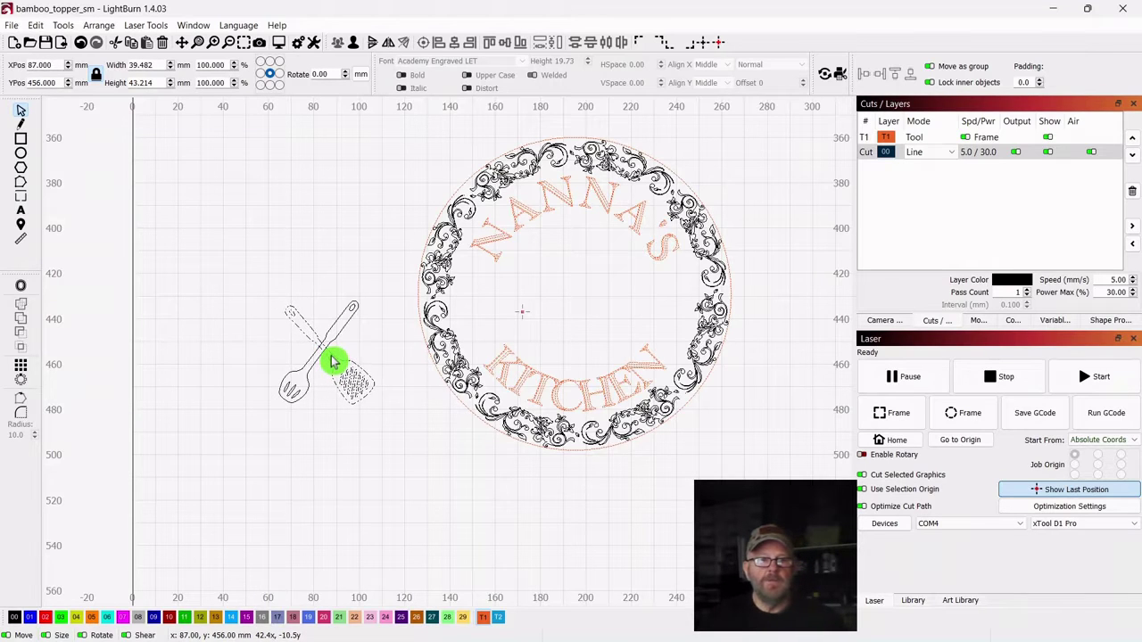
click(221, 230)
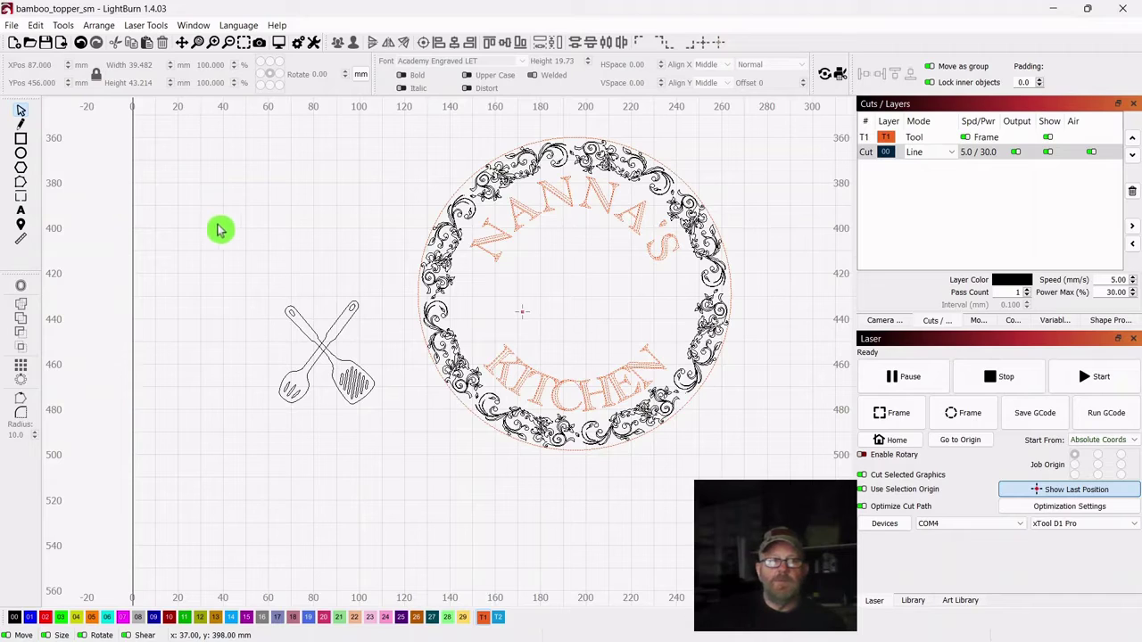
Marquee-select both the crossed spatula and spoon and Group them into one object.
drag(179, 253, 354, 344)
drag(225, 275, 358, 366)
drag(198, 277, 400, 454)
click(283, 200)
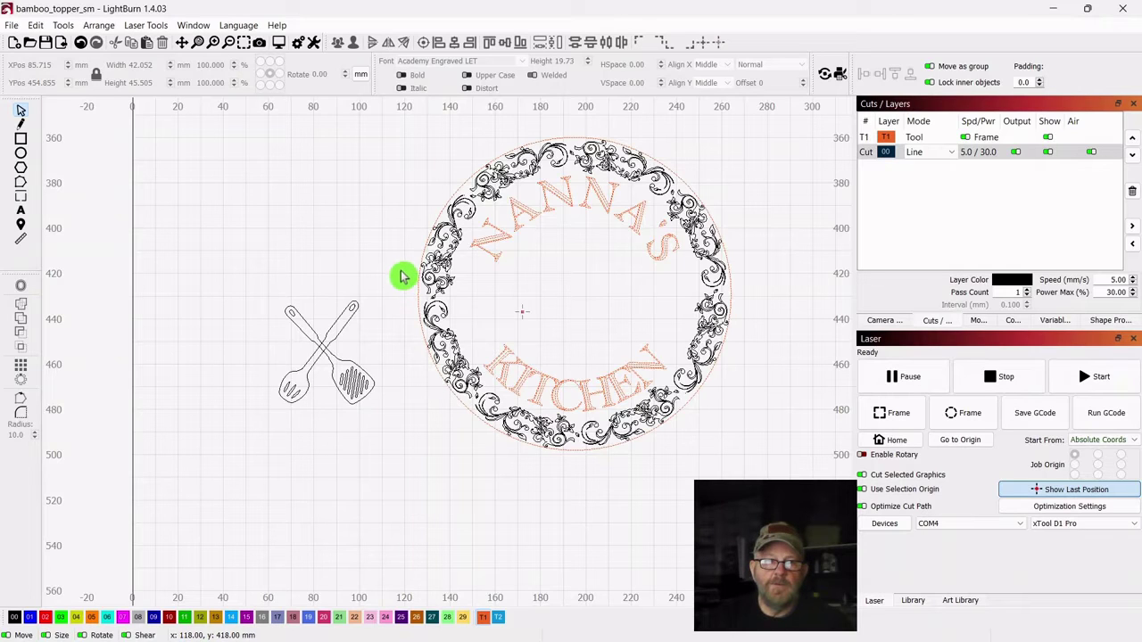
drag(400, 268, 314, 326)
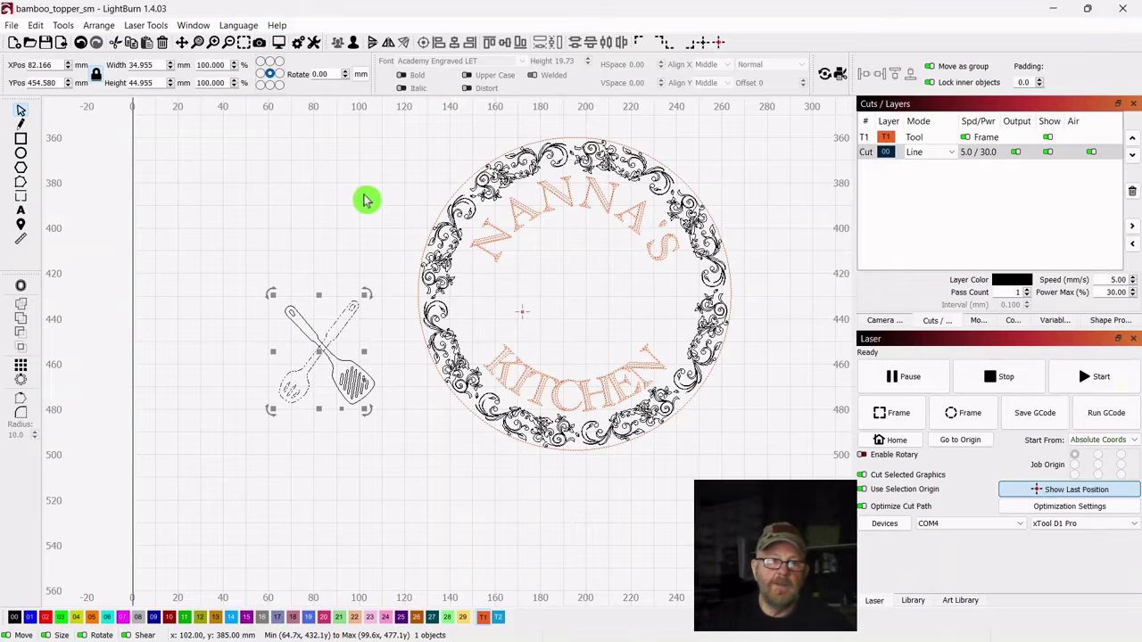
click(366, 198)
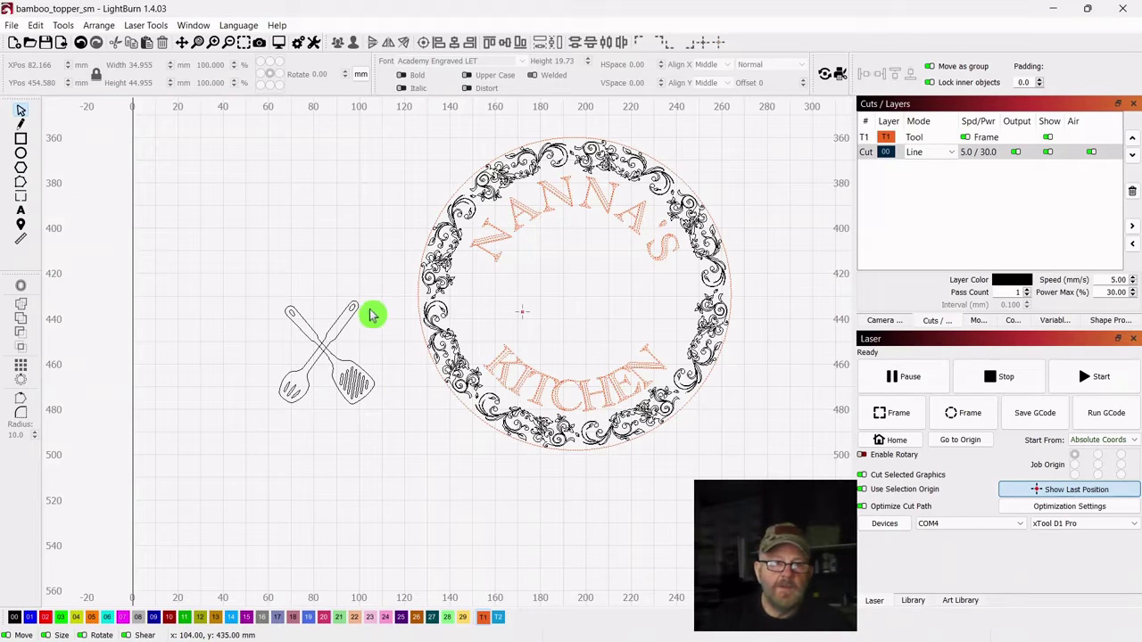
drag(385, 281, 265, 462)
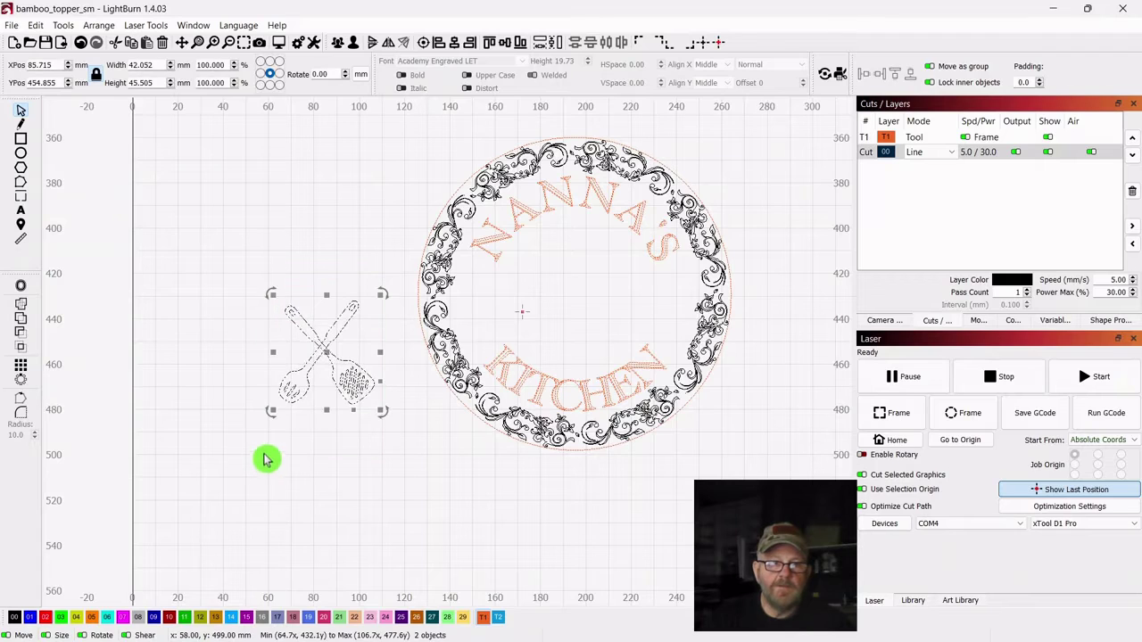
right_click(328, 356)
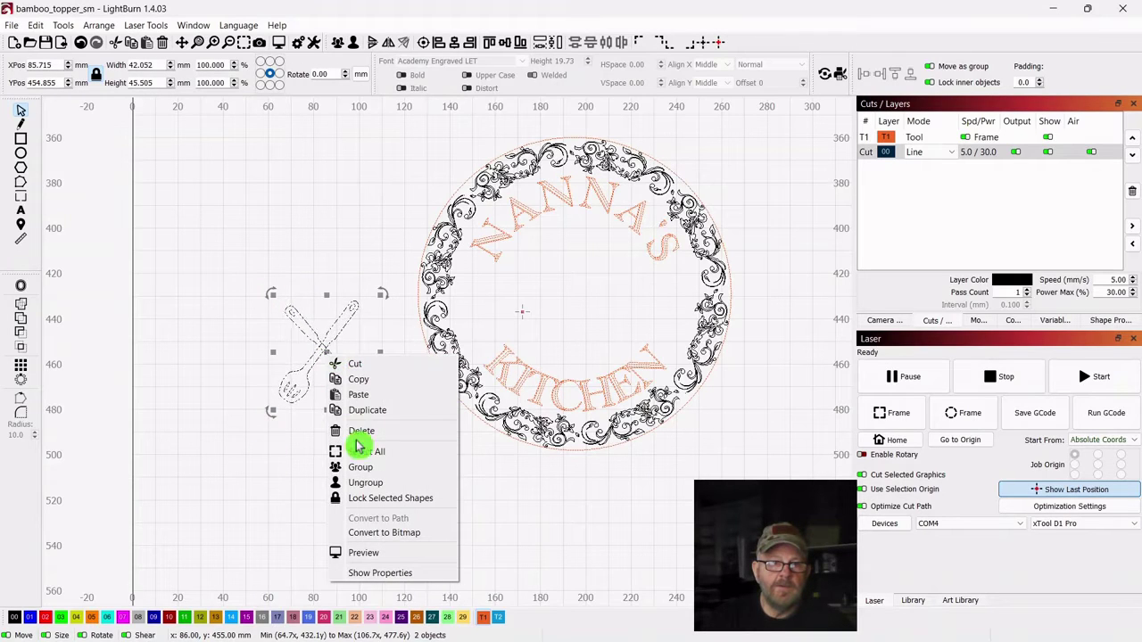
click(357, 473)
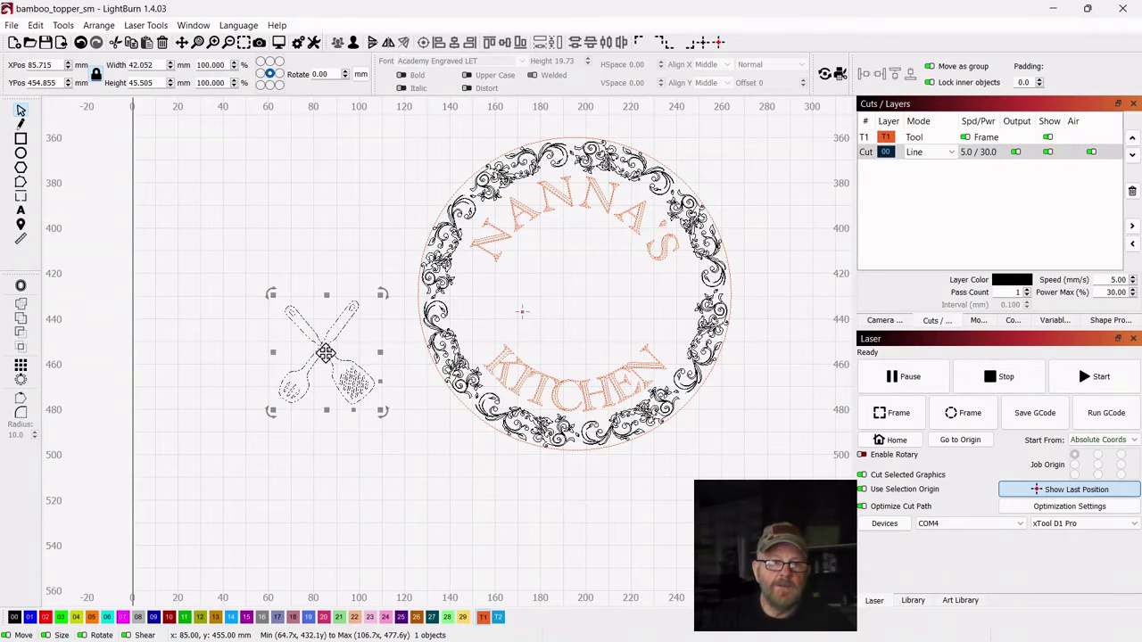
Move the utensils group into the circle and scale it to about 29.2 × 31.6 mm.
drag(329, 359, 584, 293)
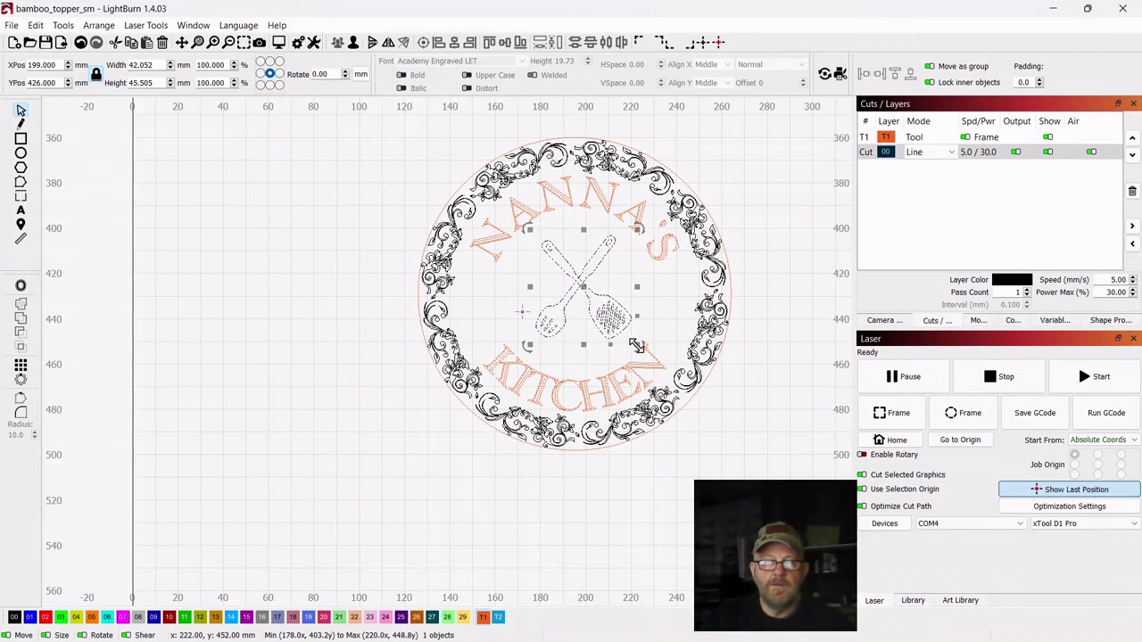
drag(638, 346, 607, 313)
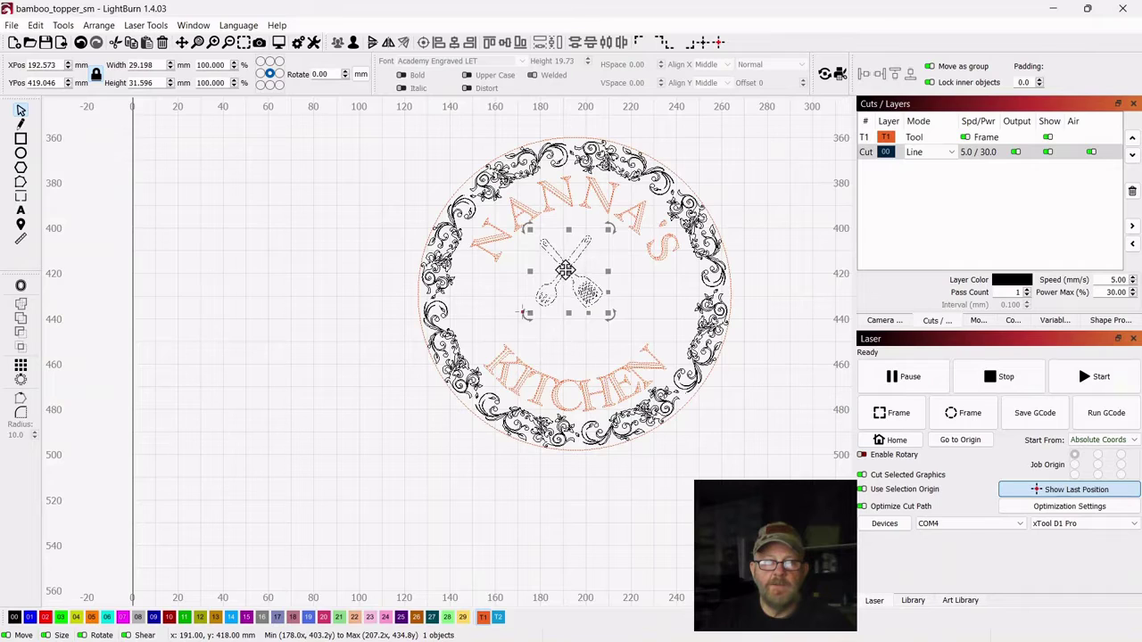
drag(569, 278, 579, 301)
scroll(704, 404, up, 3)
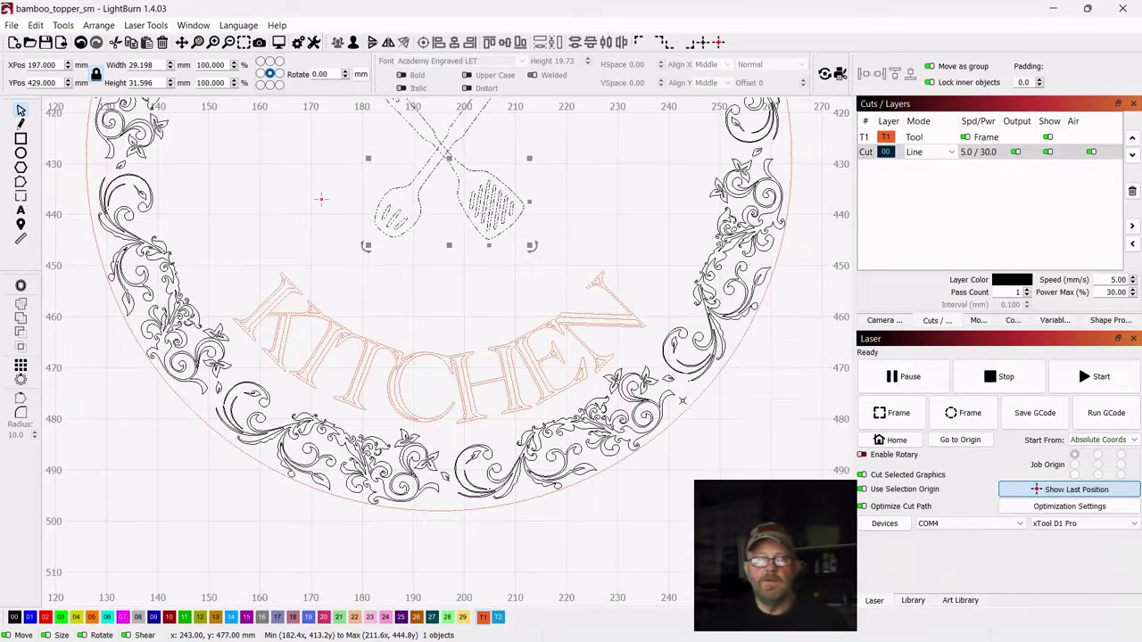
drag(769, 411, 719, 449)
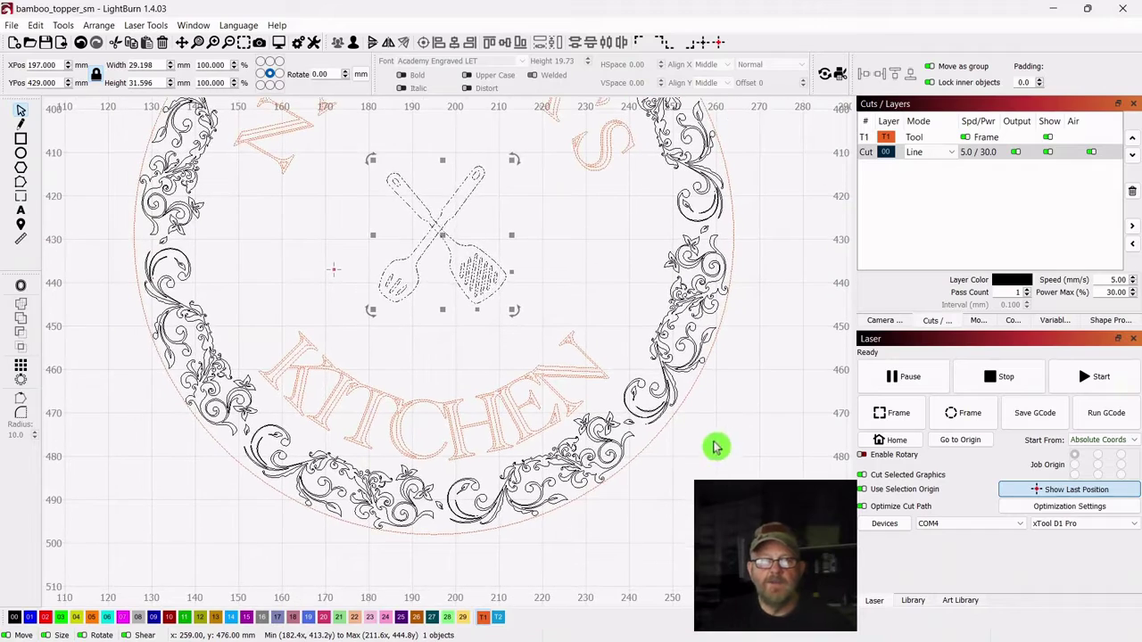
Align the utensils group's center with the circle's center.
shift+click(731, 217)
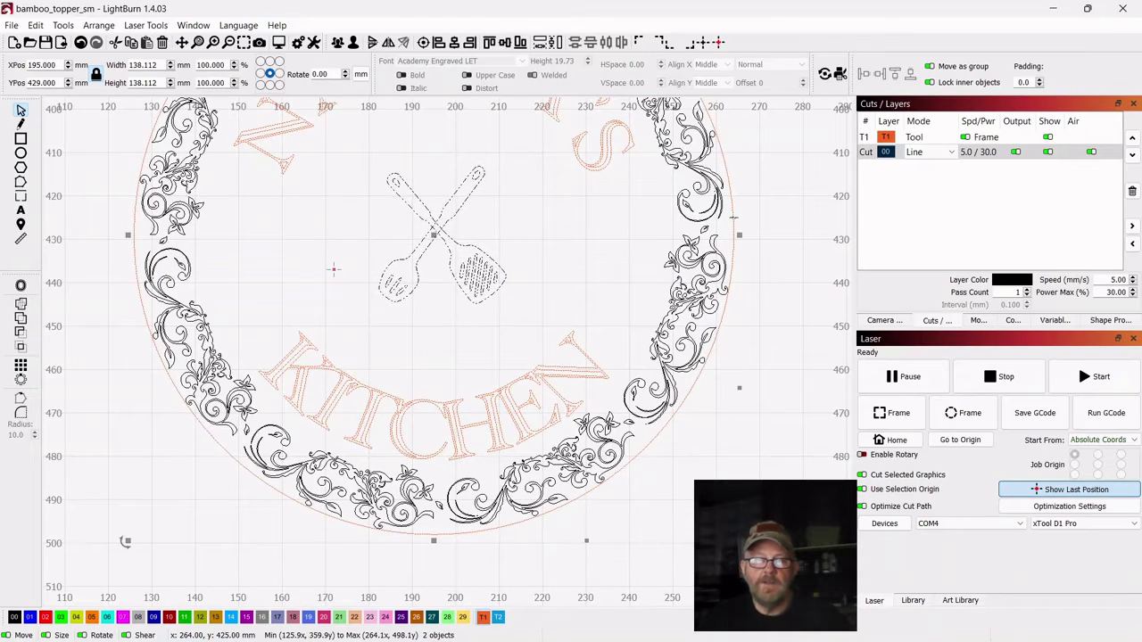
click(424, 47)
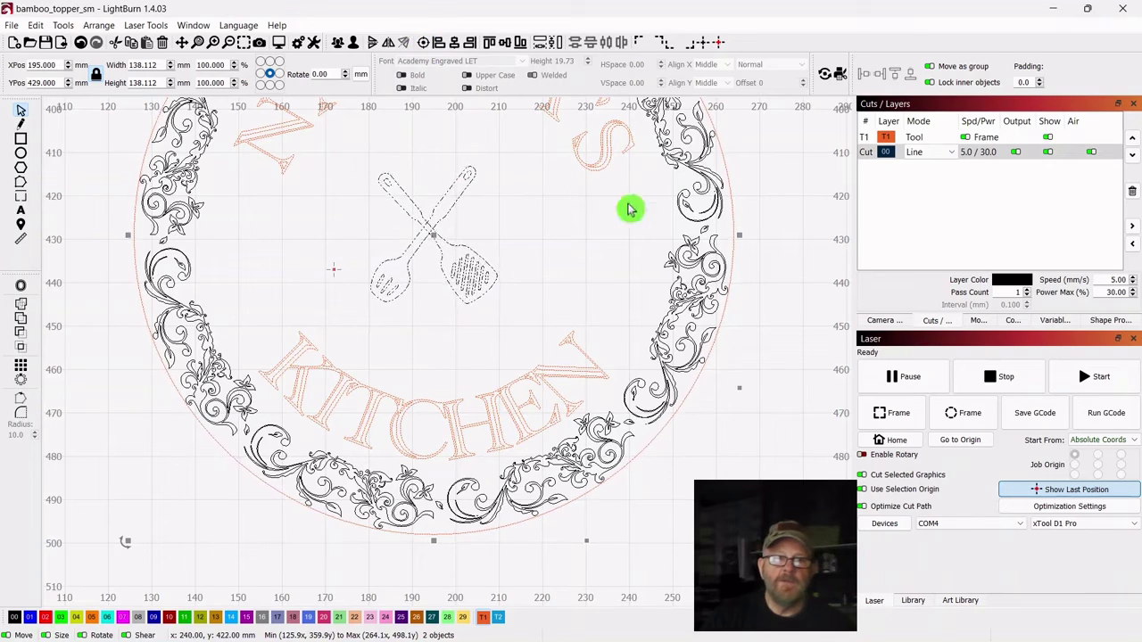
click(777, 340)
scroll(777, 341, down, 3)
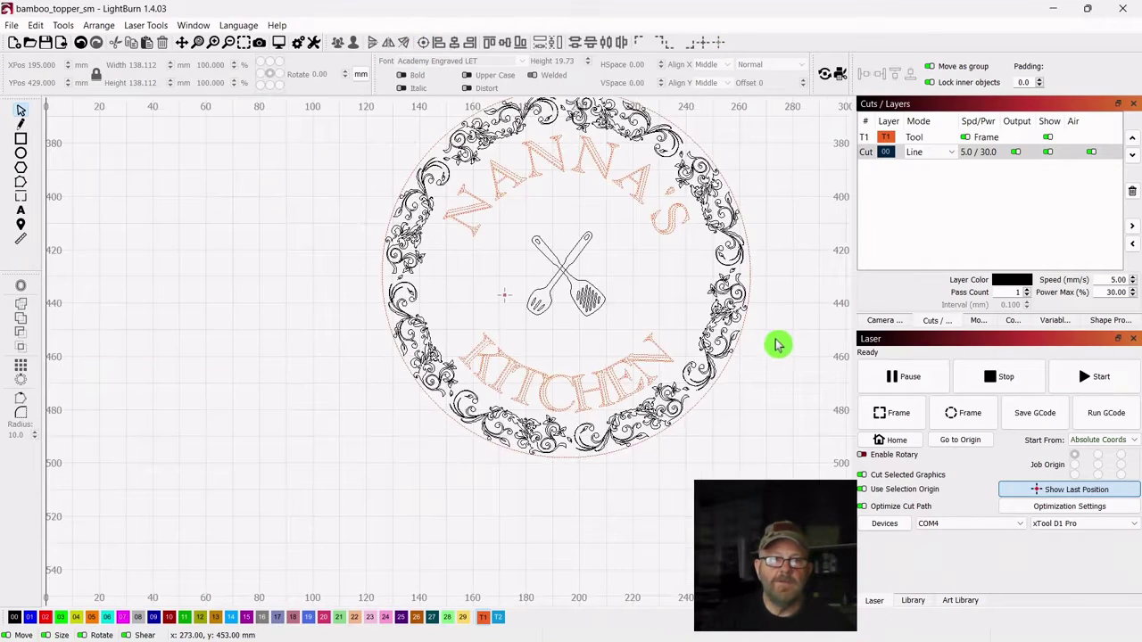
drag(774, 340, 647, 402)
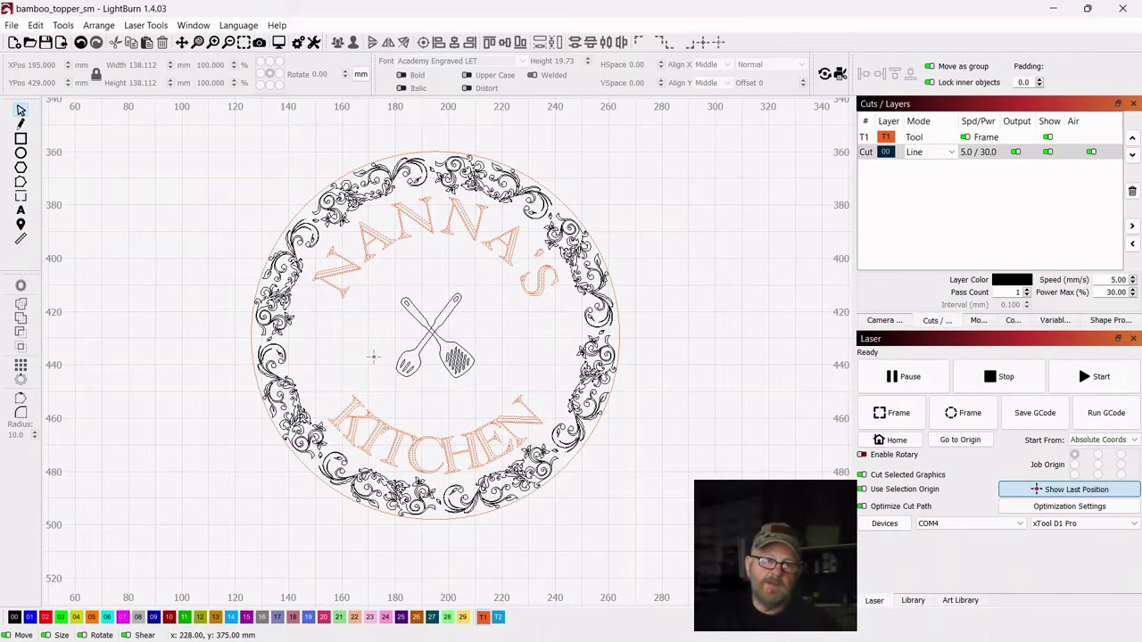
Assign the floral border and the NANNA'S text to red layer 02.
key(ctrl+a)
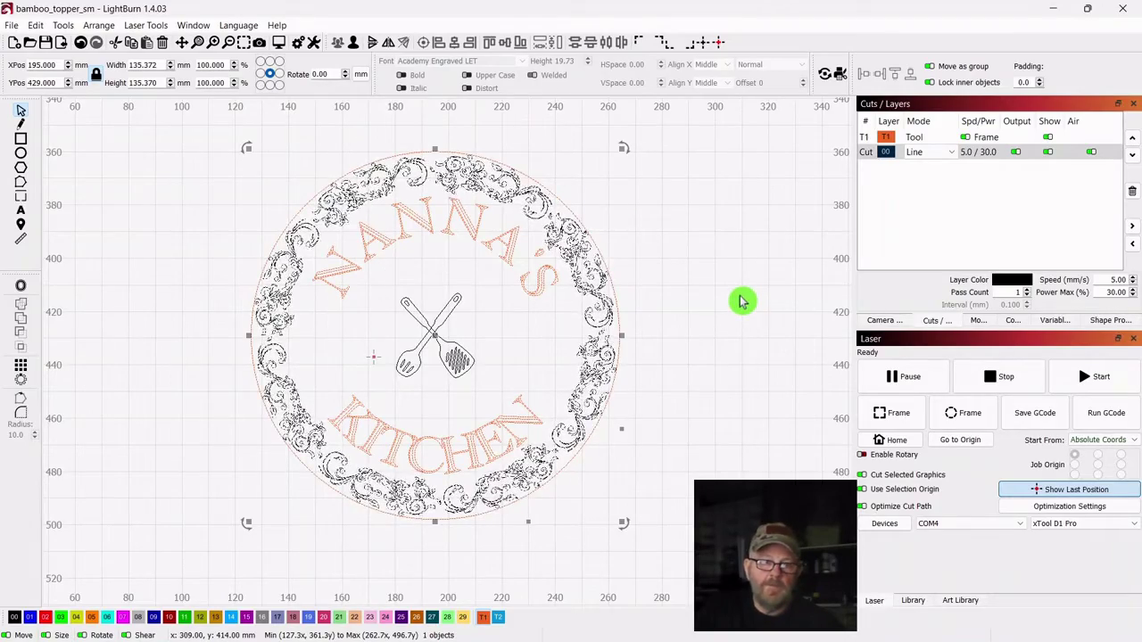
click(45, 618)
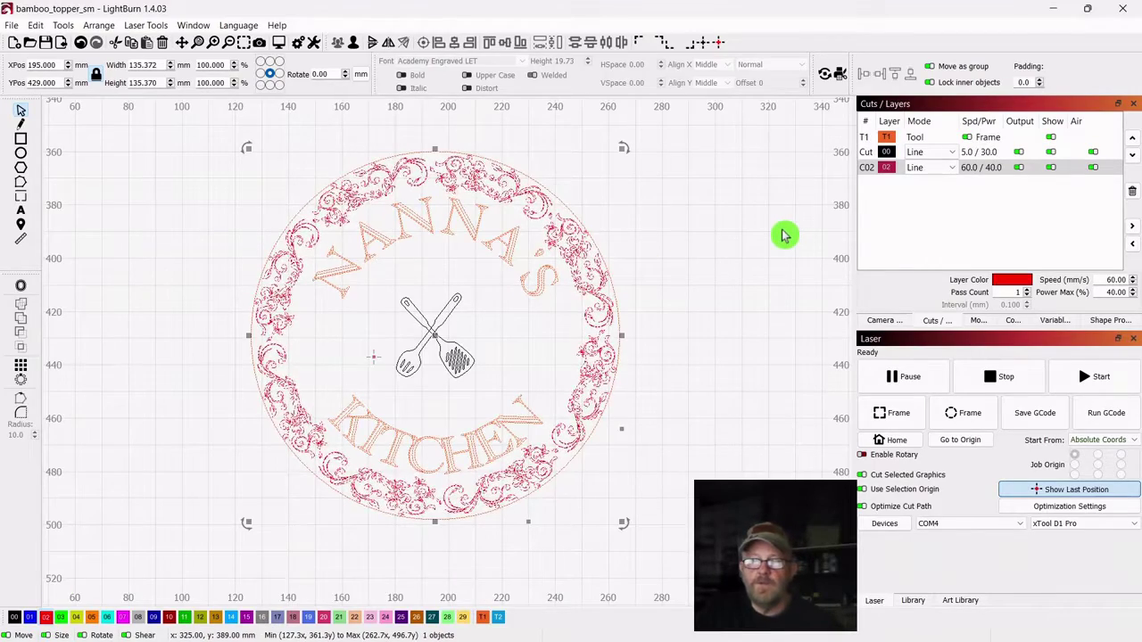
click(735, 225)
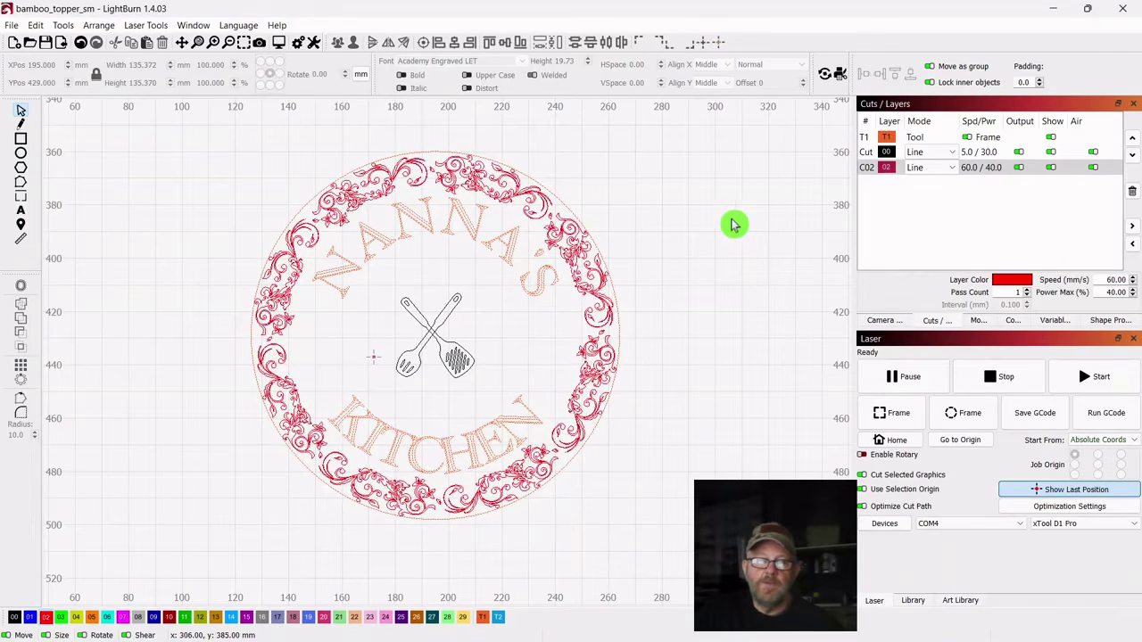
click(477, 229)
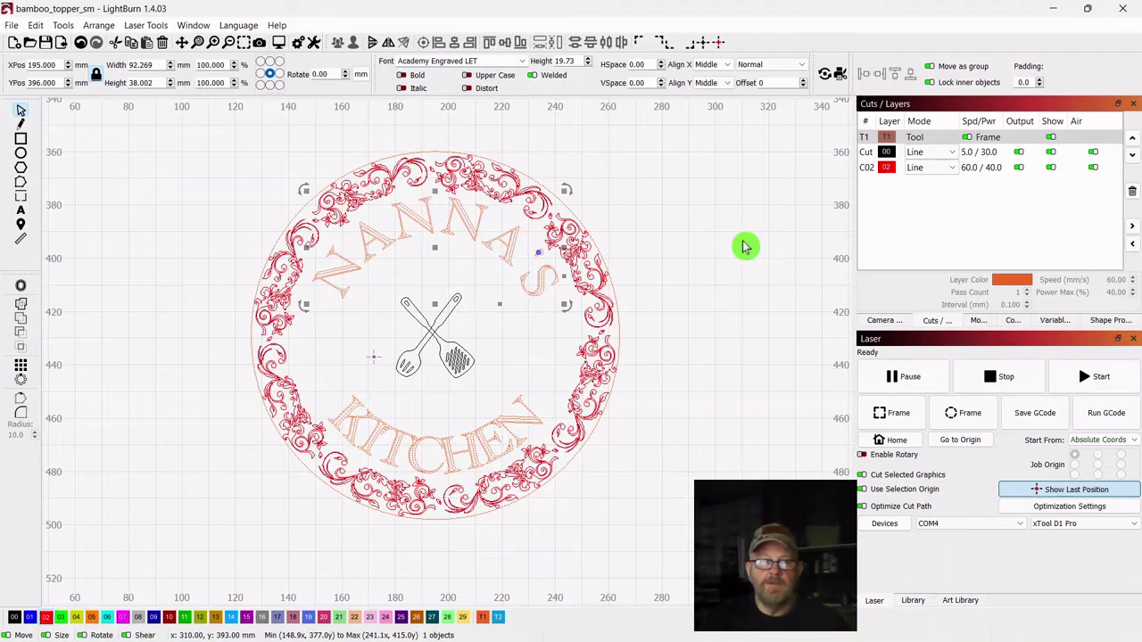
click(45, 620)
click(637, 312)
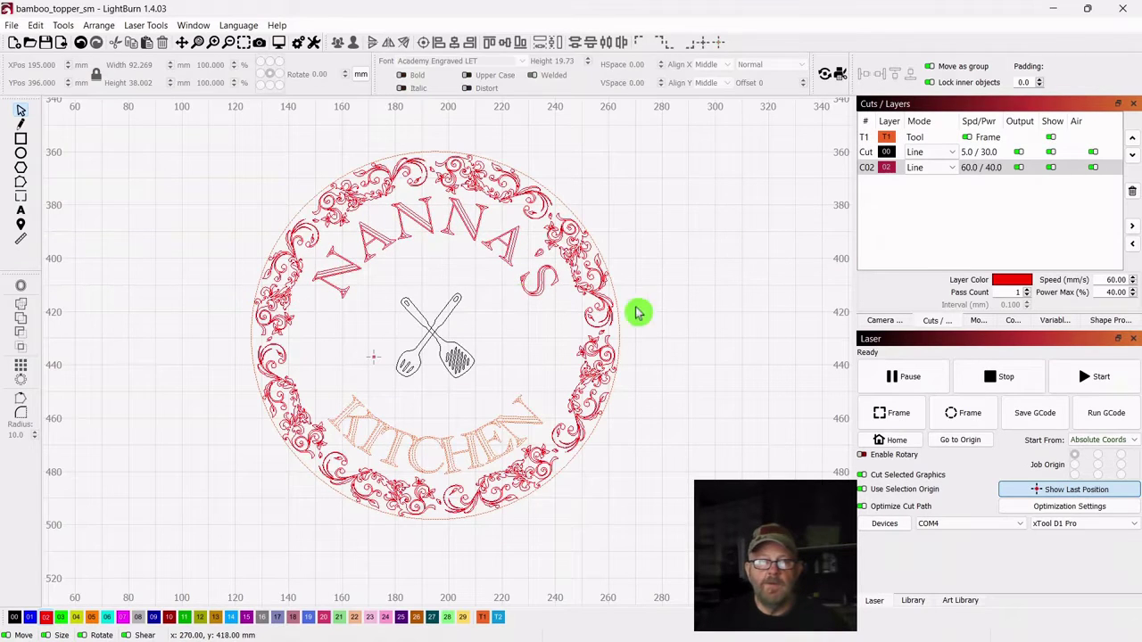
Assign the crossed utensils and the KITCHEN text to red layer 02.
drag(483, 282, 374, 398)
click(46, 617)
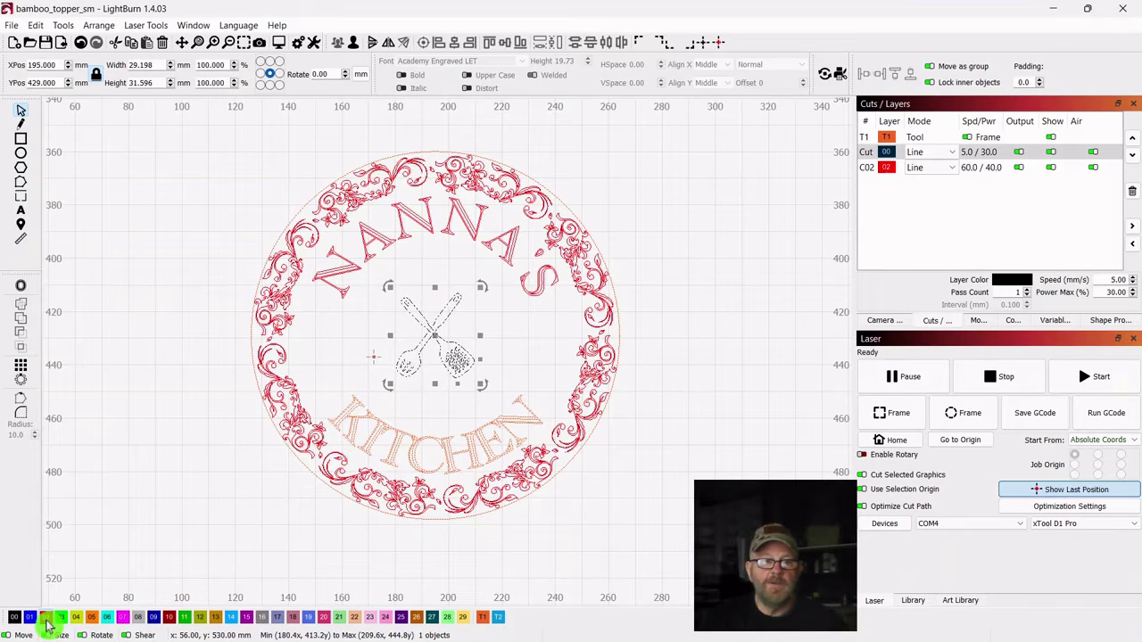
click(654, 409)
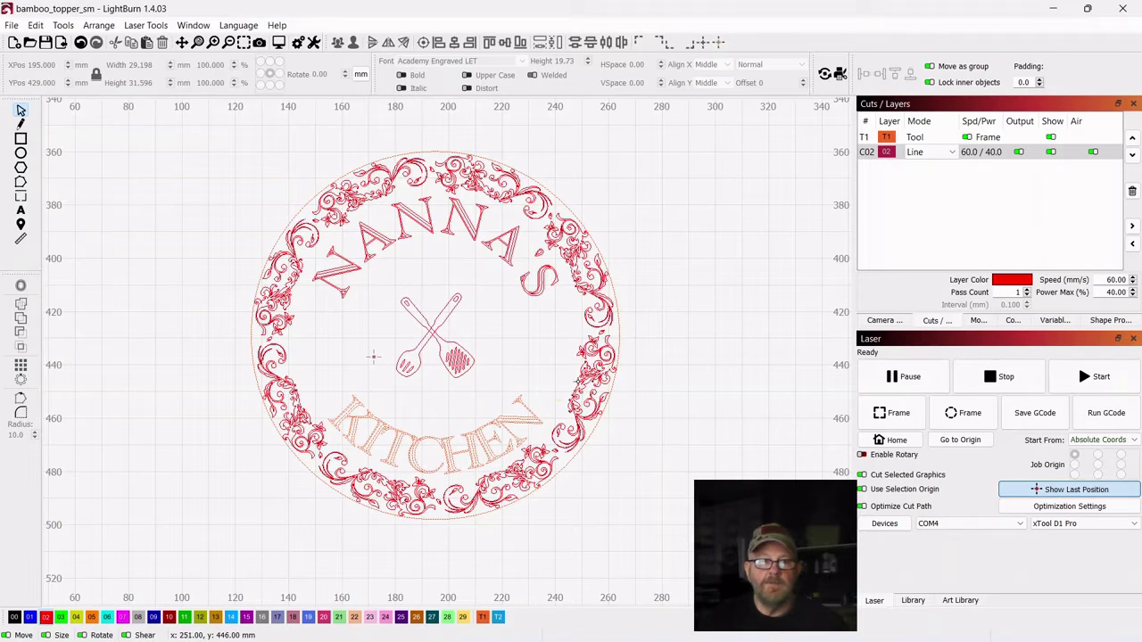
click(438, 465)
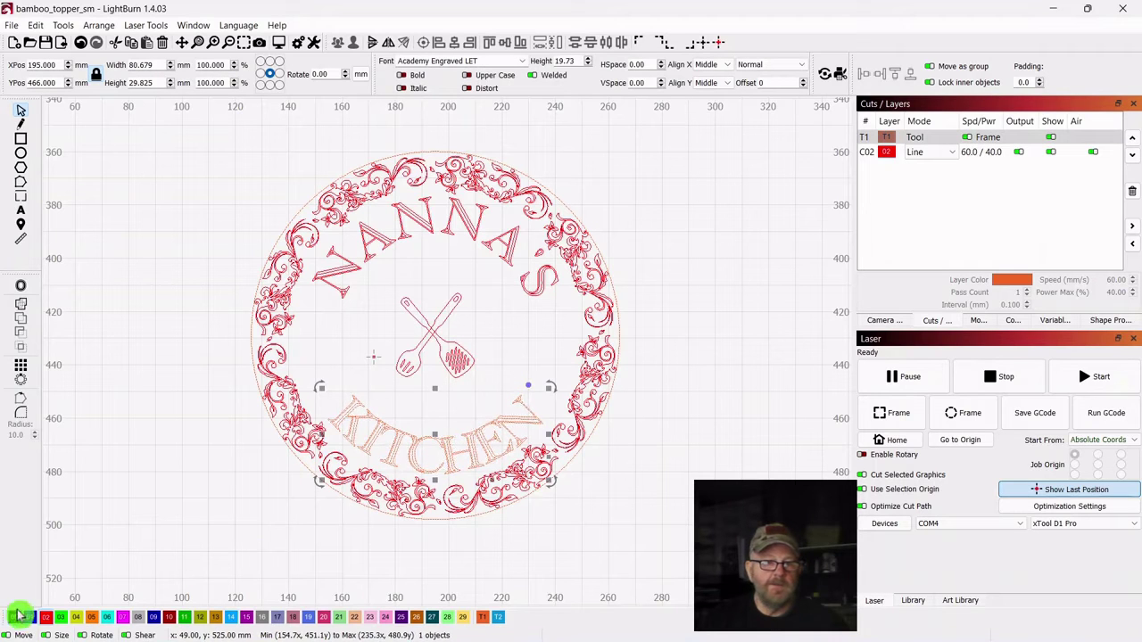
click(45, 616)
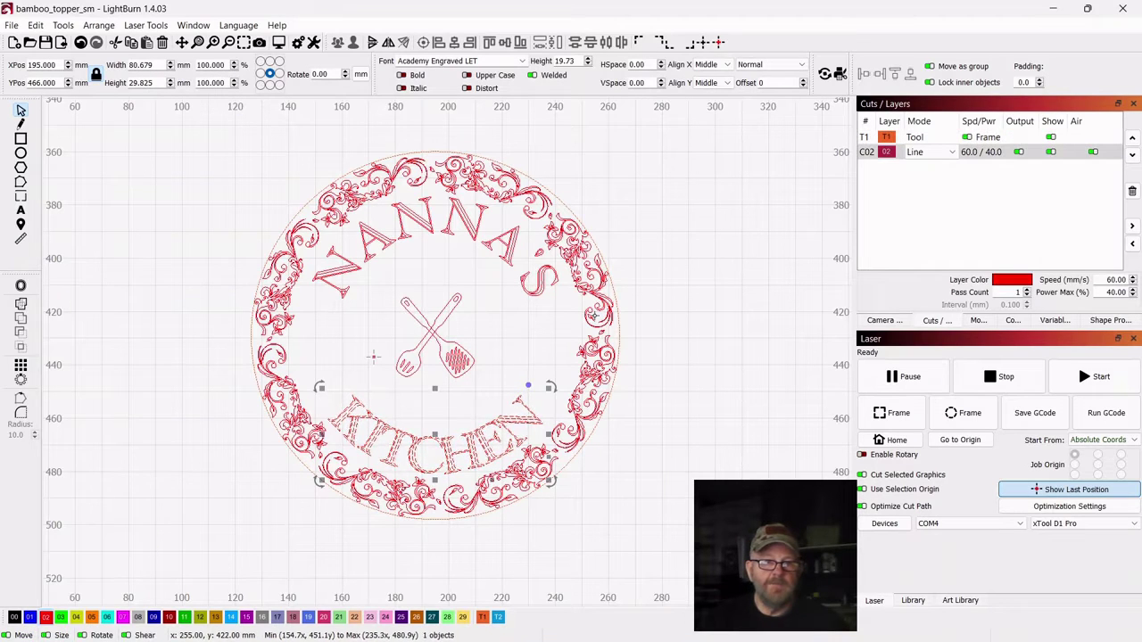
click(785, 287)
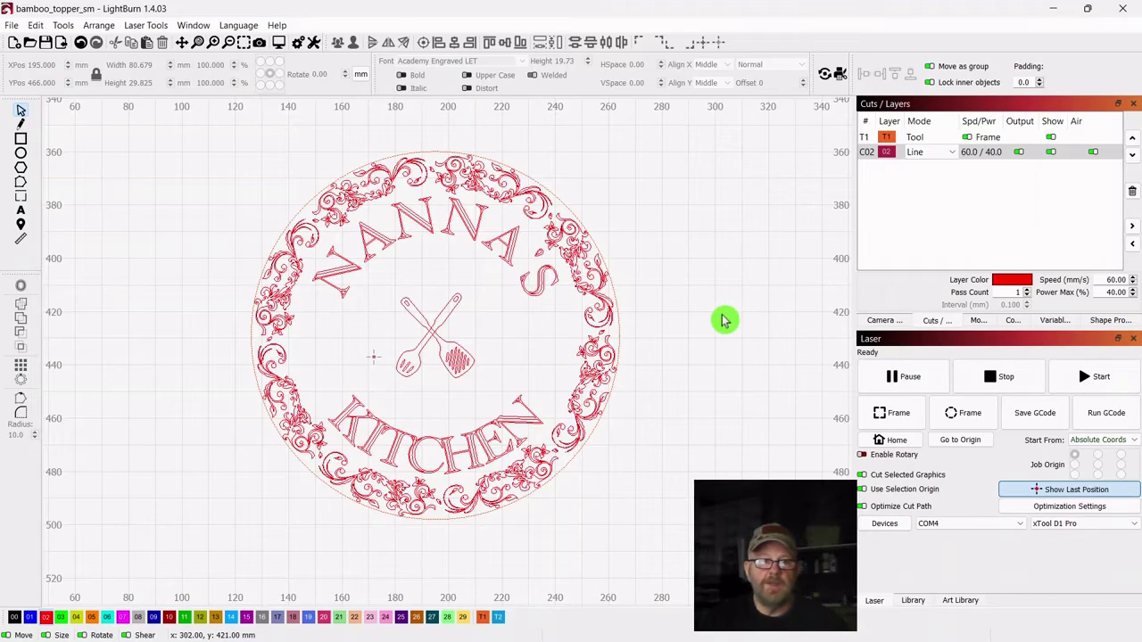
scroll(723, 318, up, 2)
scroll(724, 318, down, 2)
Drag the C02 row above T1 in the Cuts/Layers list.
mouse_move(727, 471)
mouse_down()
mouse_move(719, 431)
mouse_move(717, 473)
mouse_up()
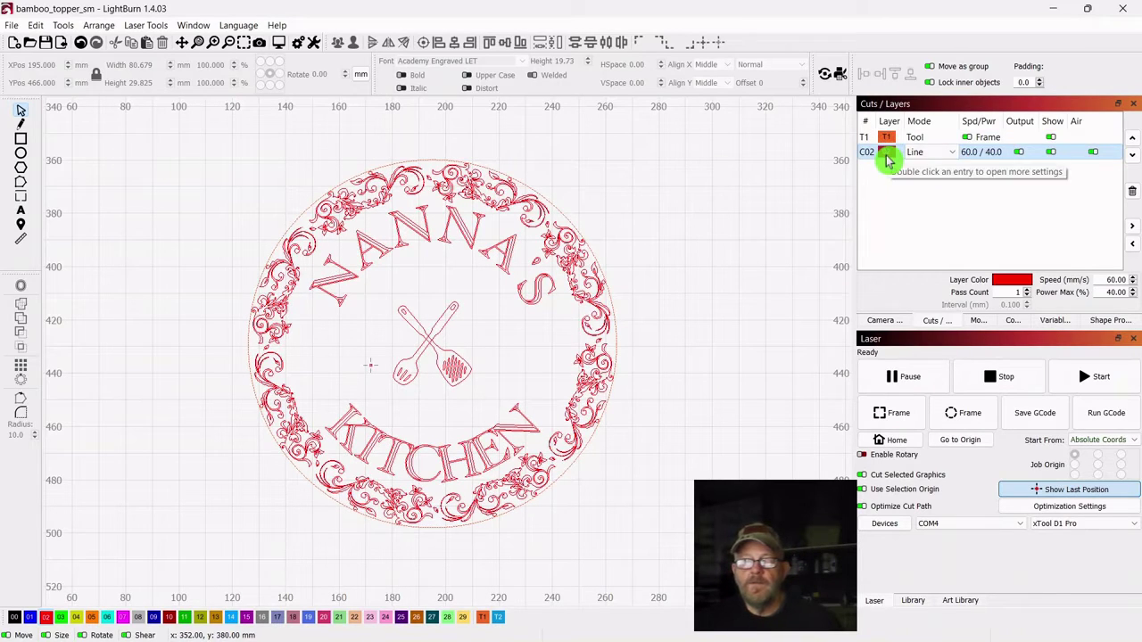
drag(888, 159, 887, 135)
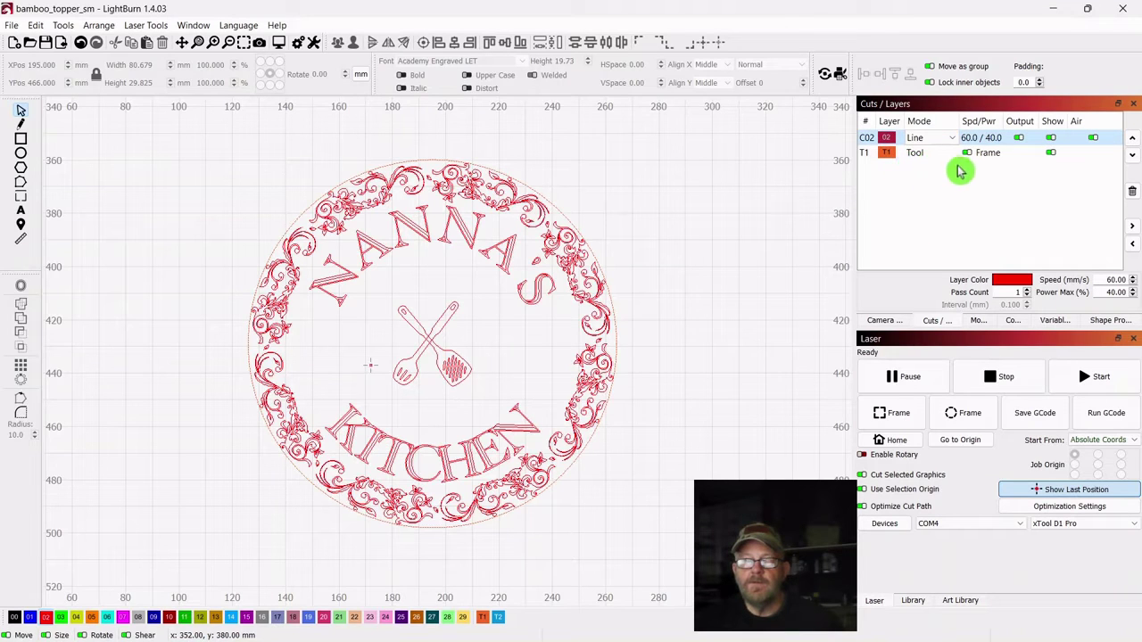